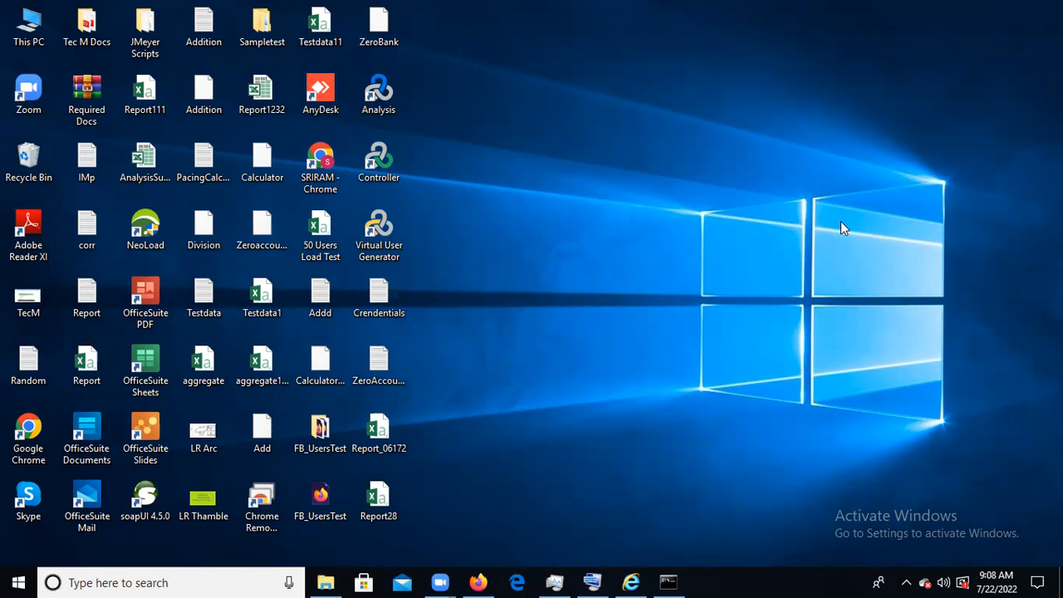
Step: Launch LoadRunner Controller and choose a manual scenario without the percentage mode for distributing Vusers
left_click(375, 159)
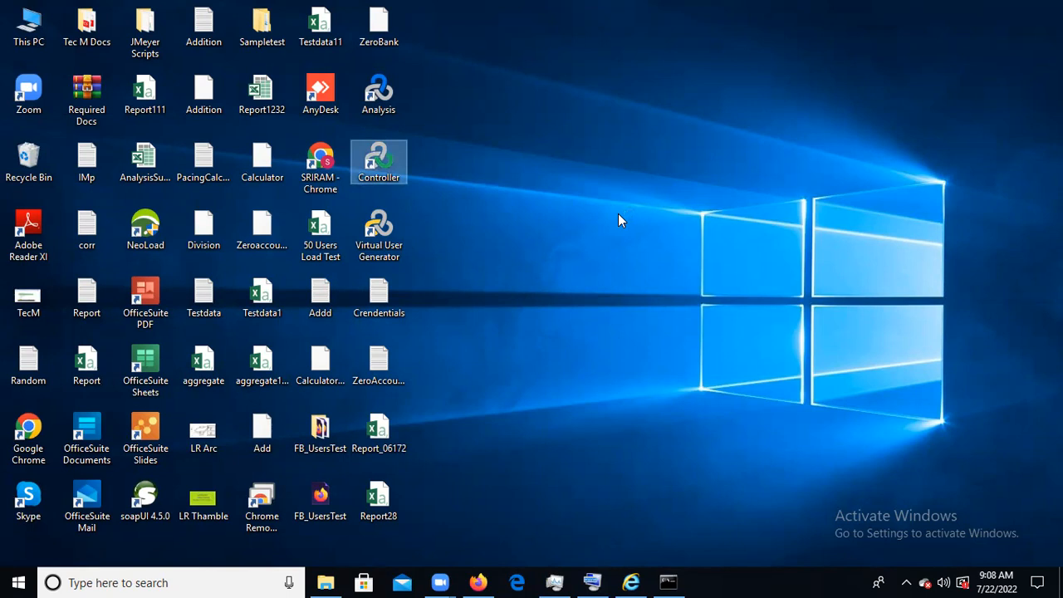
double_click(397, 146)
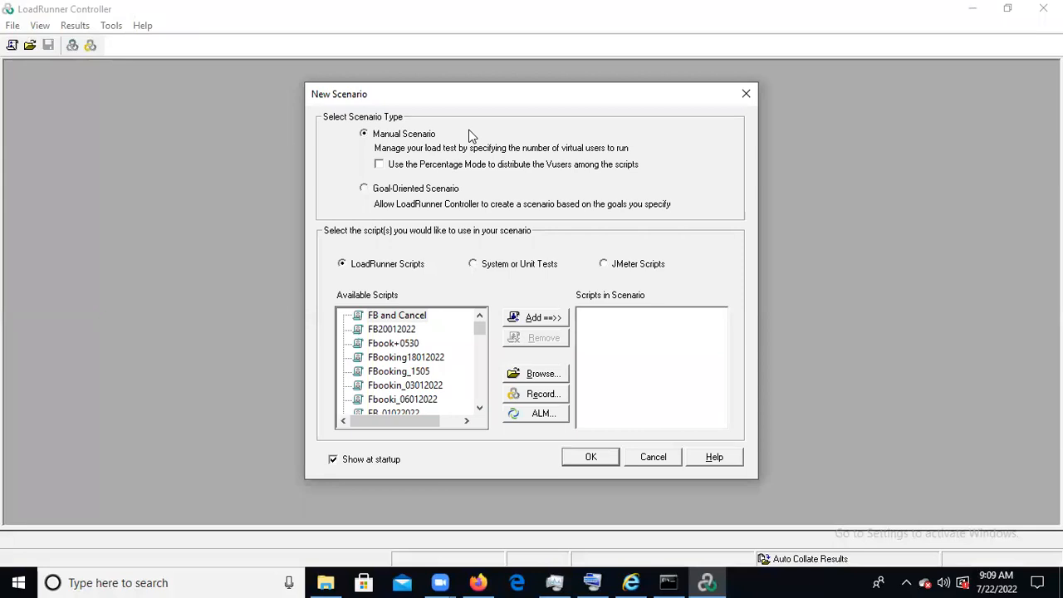
left_click(364, 189)
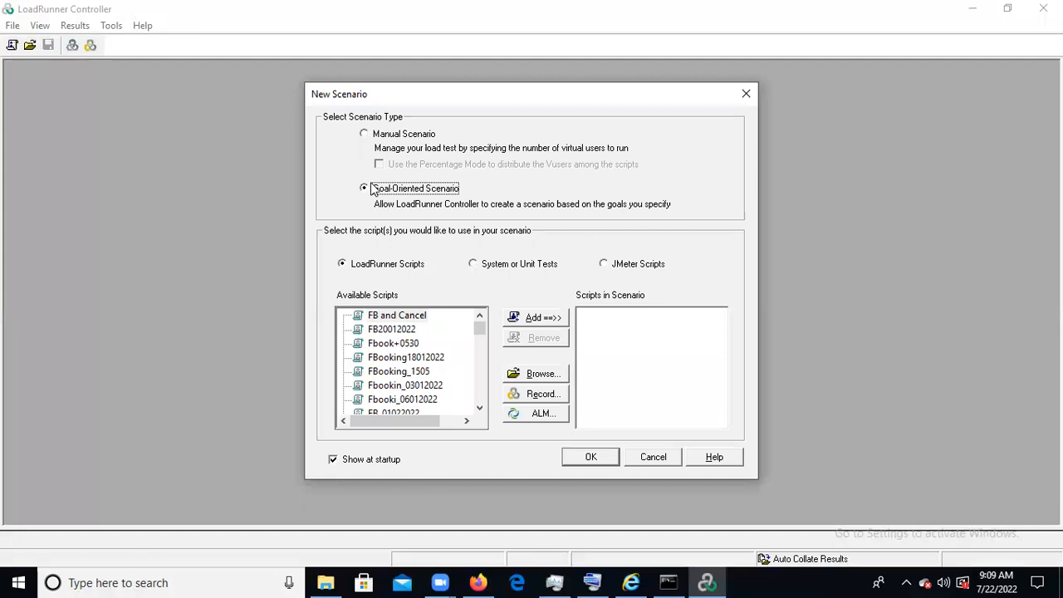
left_click(365, 134)
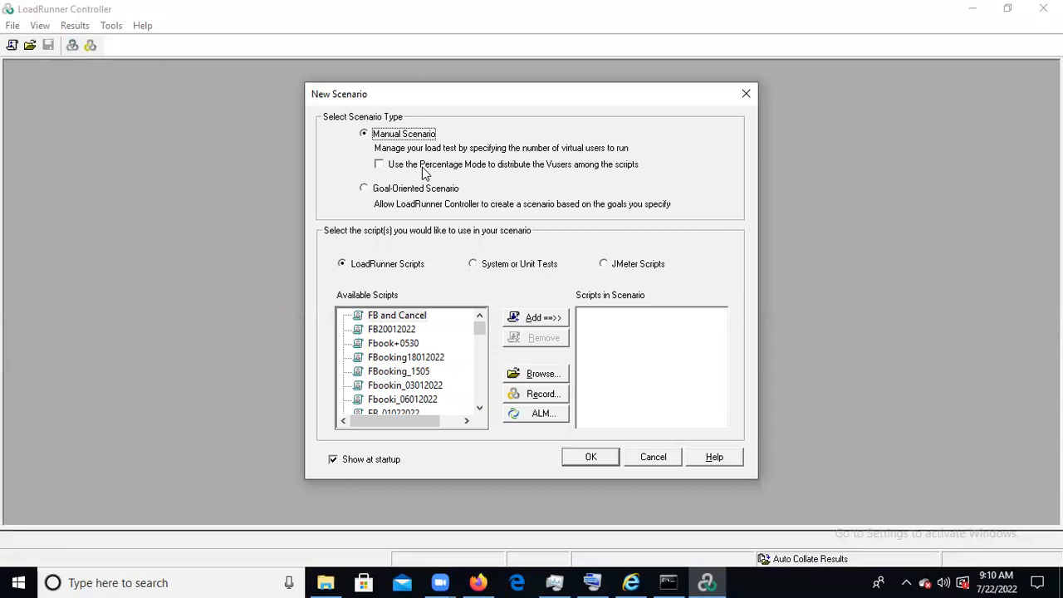
left_click(380, 165)
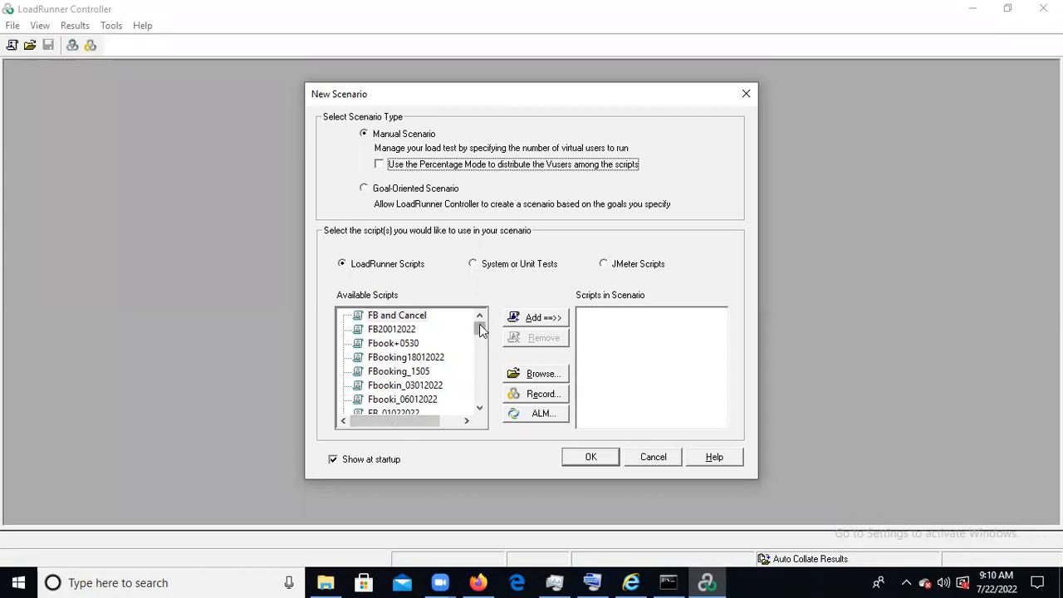
mouse_move(480, 332)
left_mouse_down()
mouse_move(478, 401)
mouse_move(483, 325)
left_mouse_up()
left_click(408, 319)
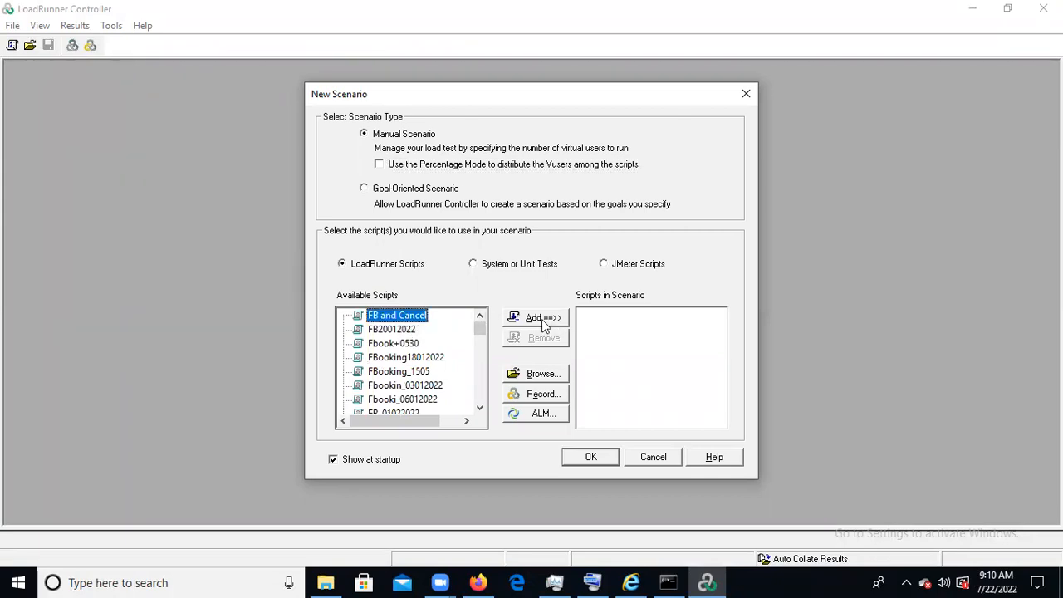
left_click(541, 319)
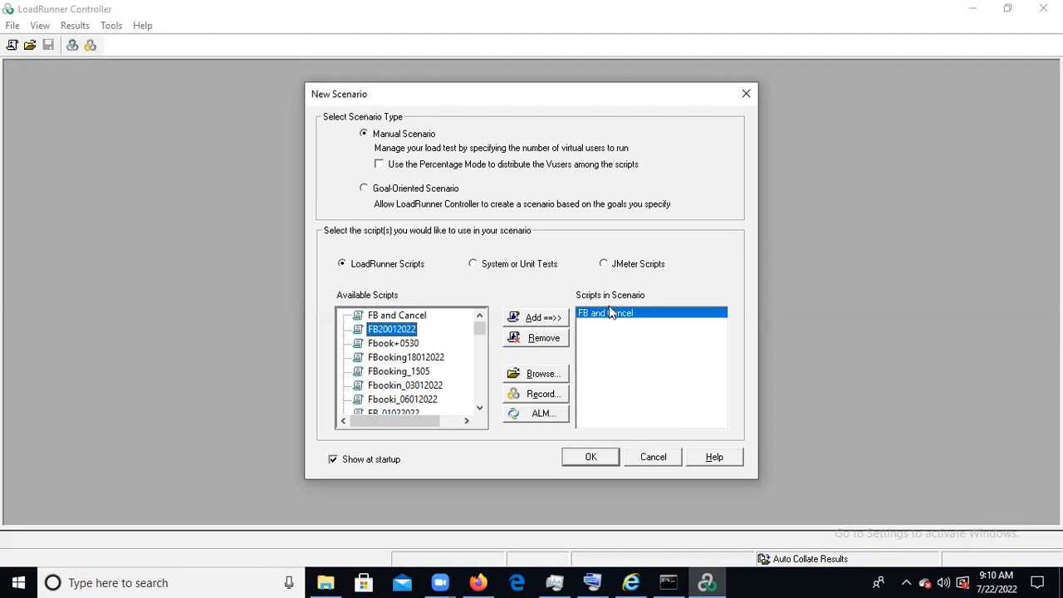
left_click(544, 338)
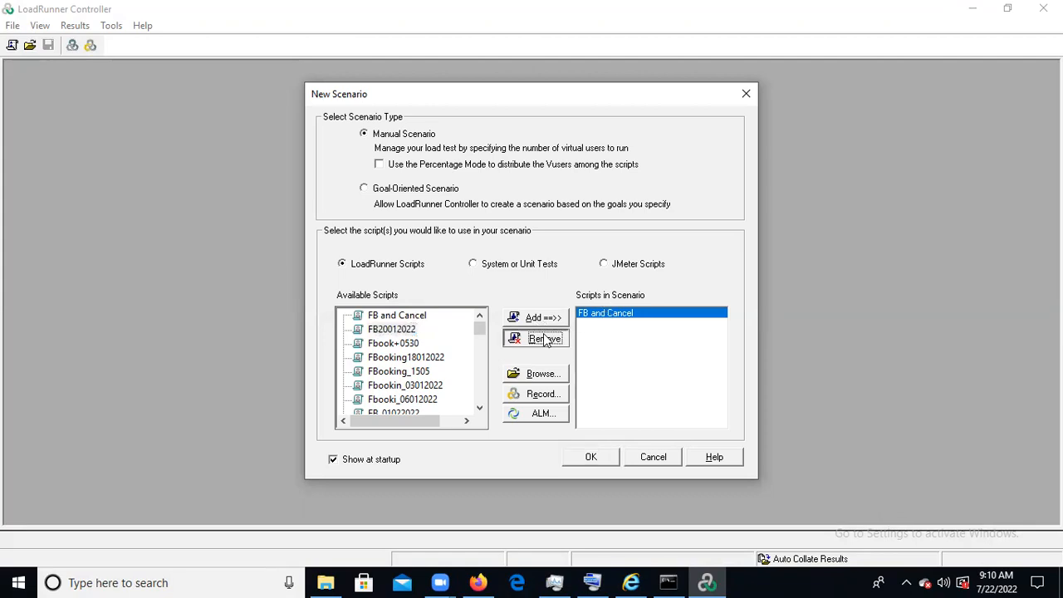
Step: Add the scripts FB20012022 and Fbookin_03012022 to the scenario and create it
left_click(378, 331)
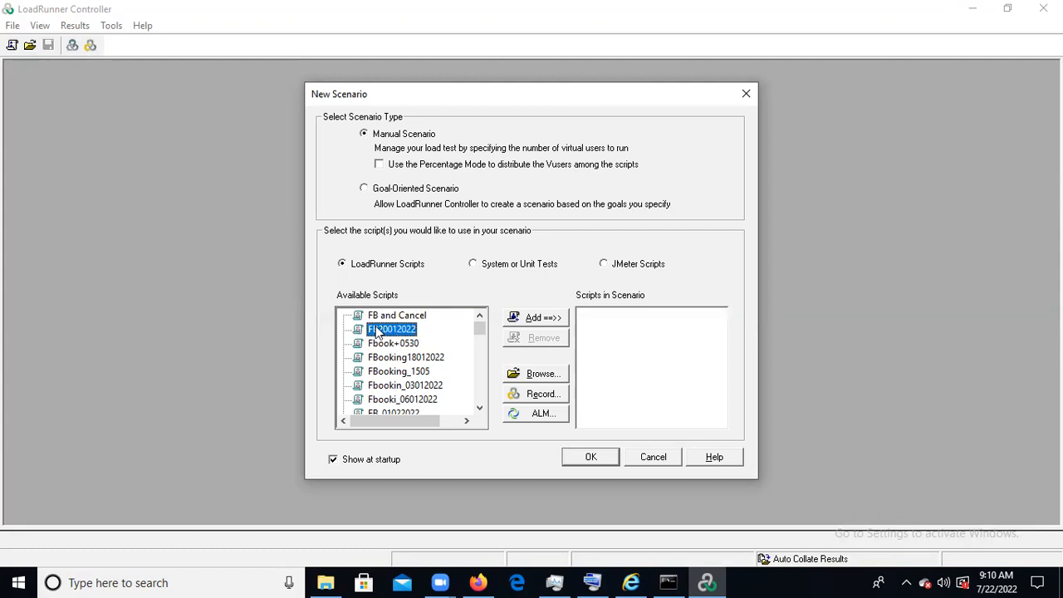
left_click(544, 320)
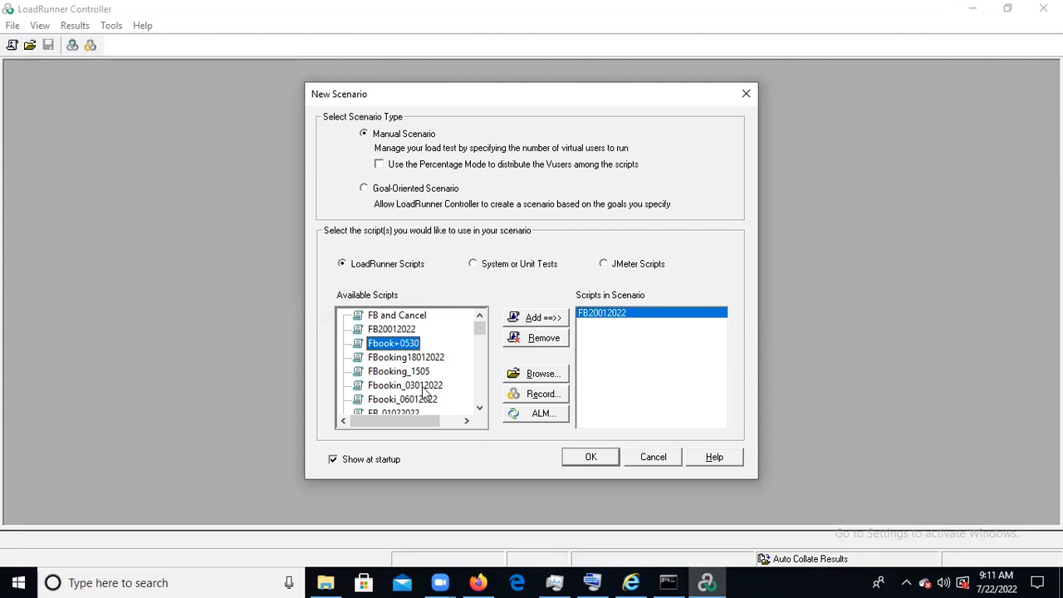
left_click(424, 387)
left_click(544, 322)
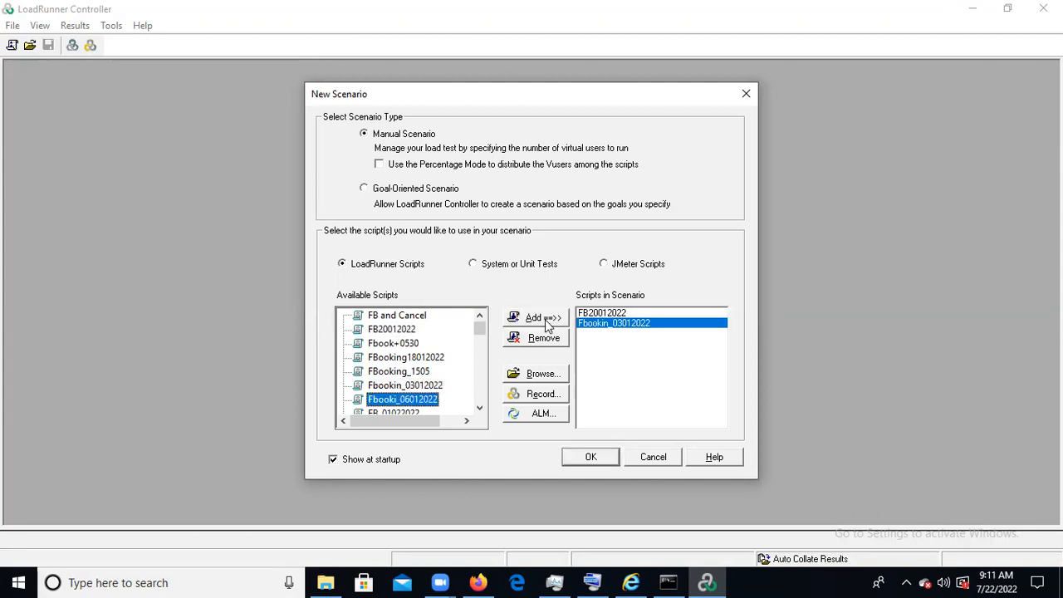
left_click(590, 457)
left_click(593, 457)
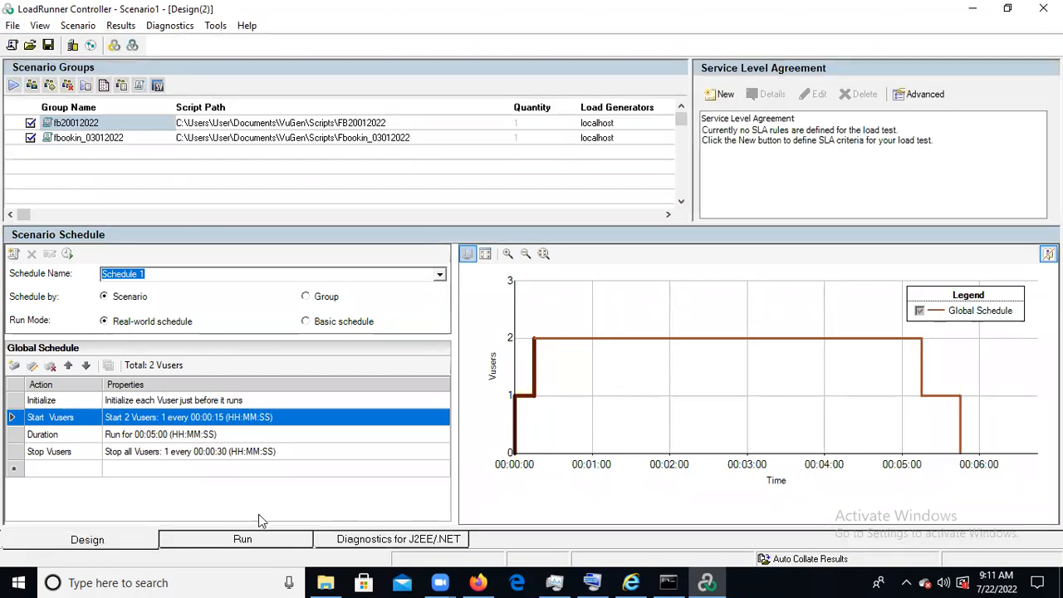
Step: Examine the scenario's Run and J2EE/.NET diagnostics views, including the group status columns, and return to the design view
left_click(243, 540)
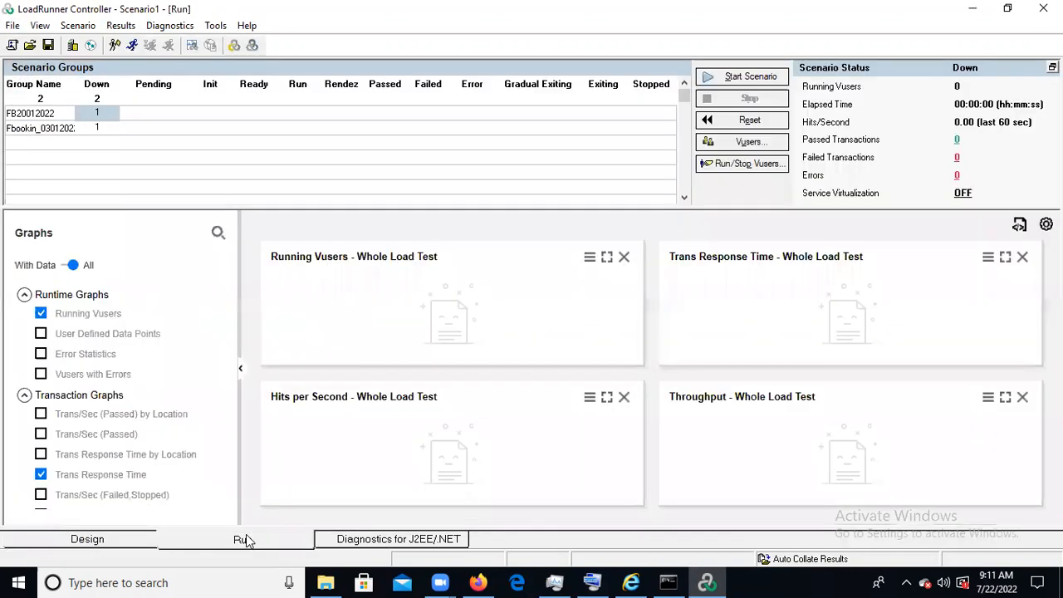
left_click(414, 547)
key("alt")
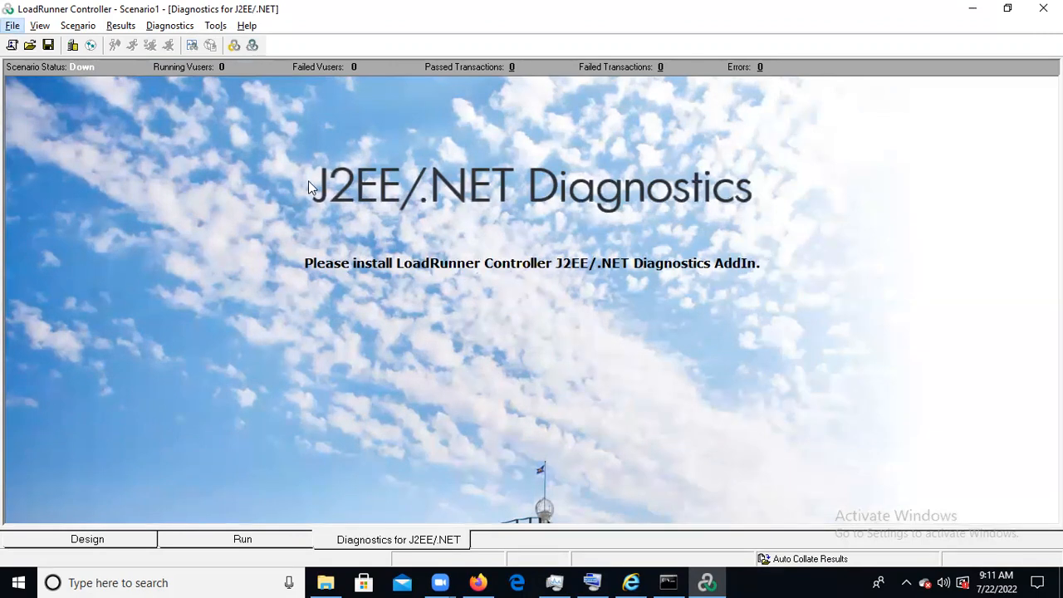
left_click(87, 542)
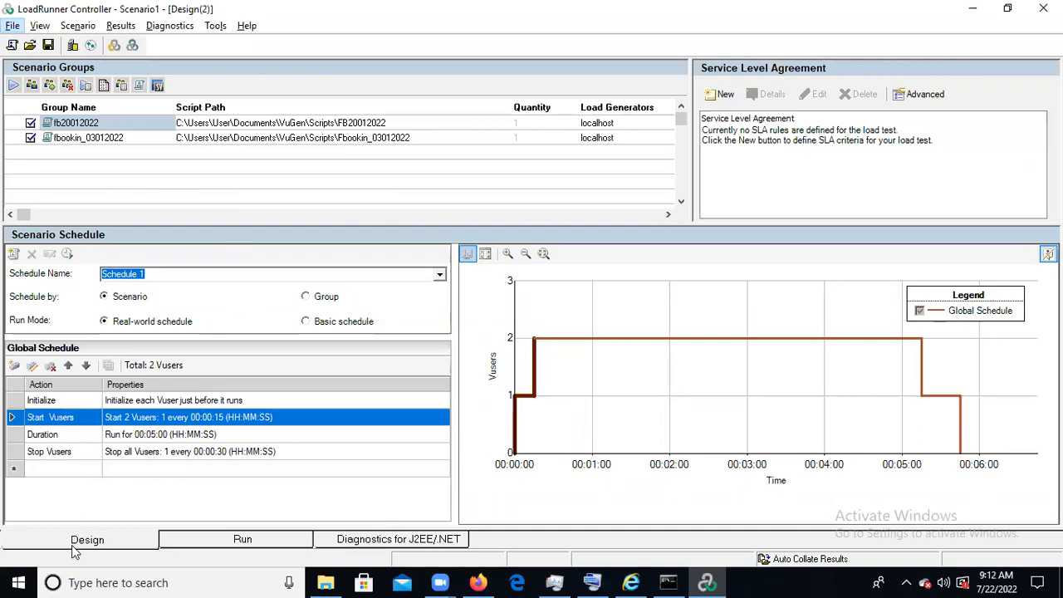
left_click(243, 539)
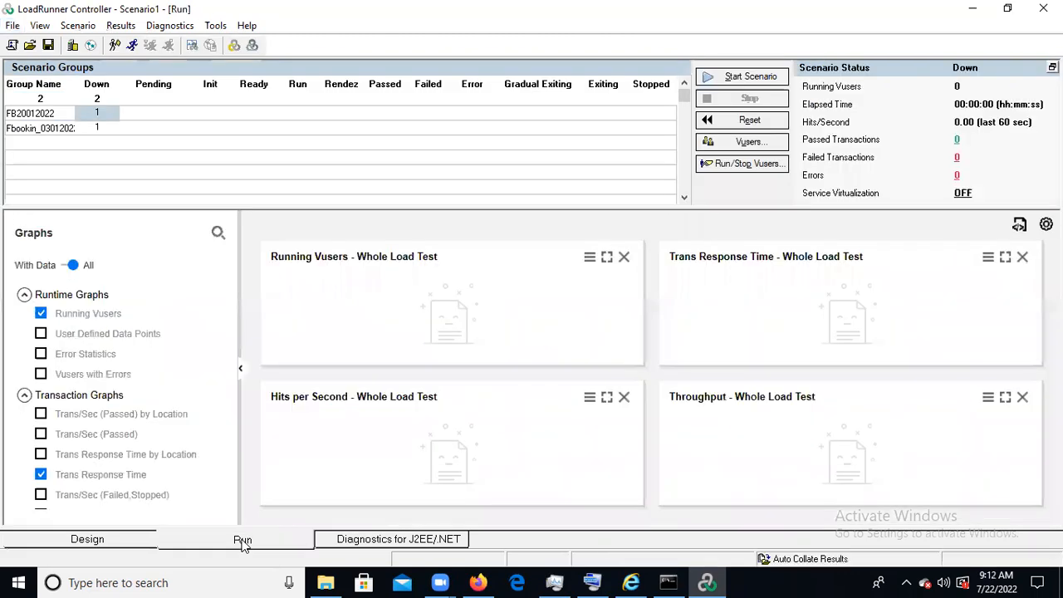
key("alt")
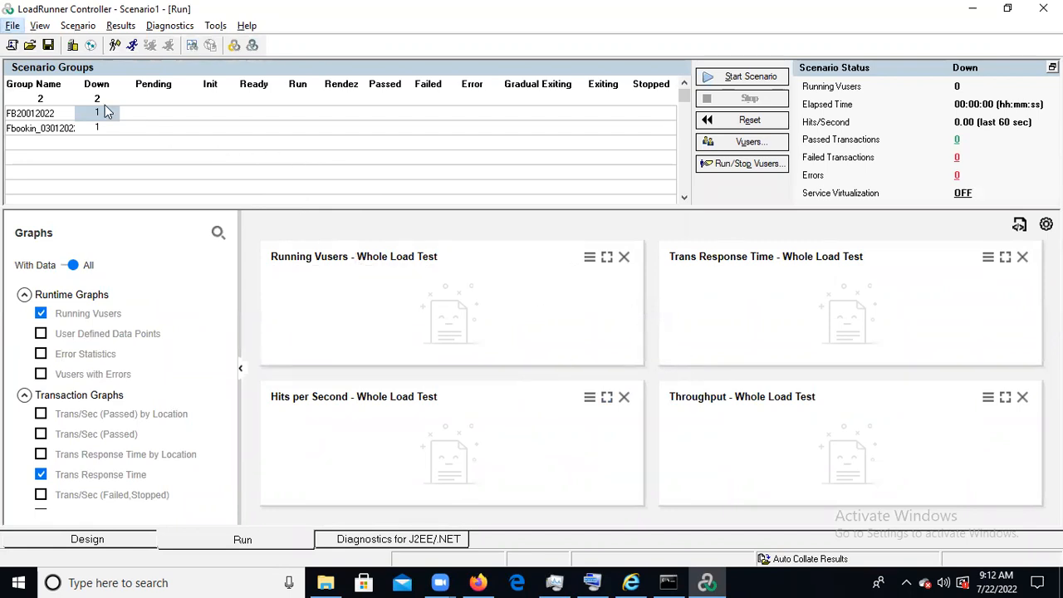
key("alt")
key("alt")
left_click(86, 539)
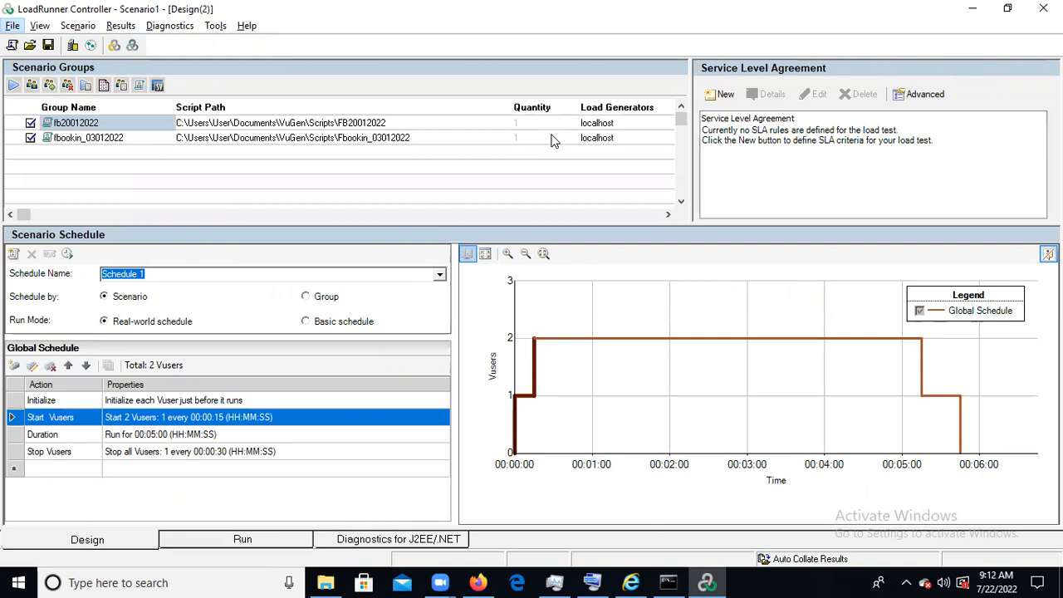
left_click(656, 109)
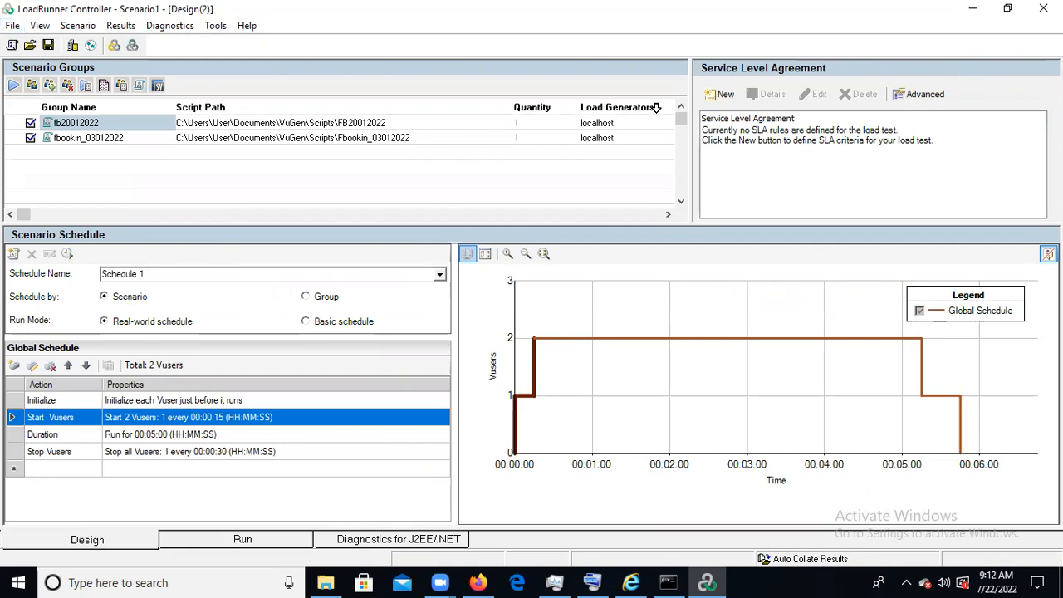
left_click(615, 109)
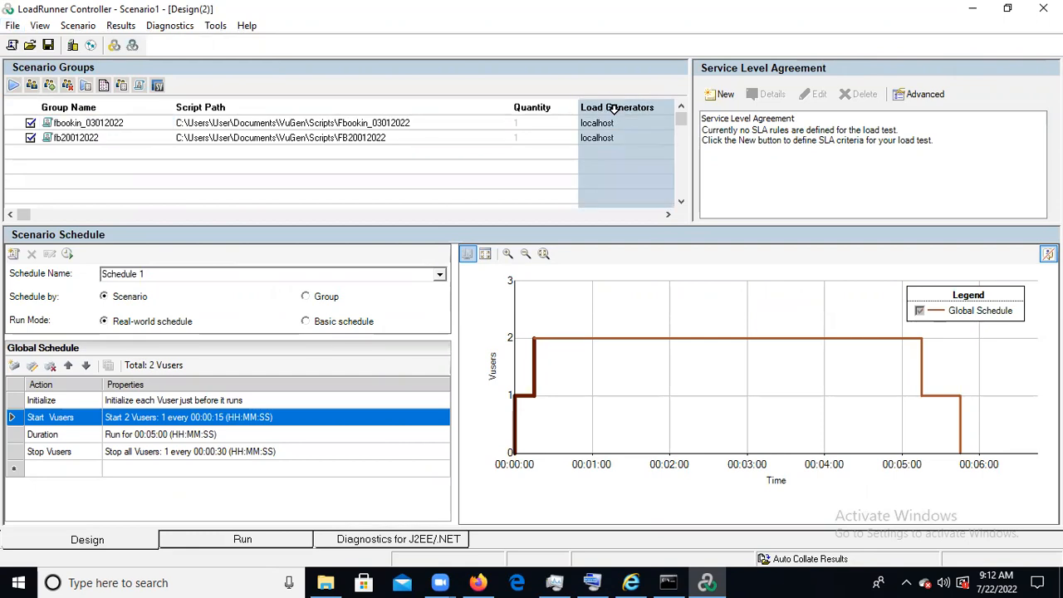
left_click(621, 124)
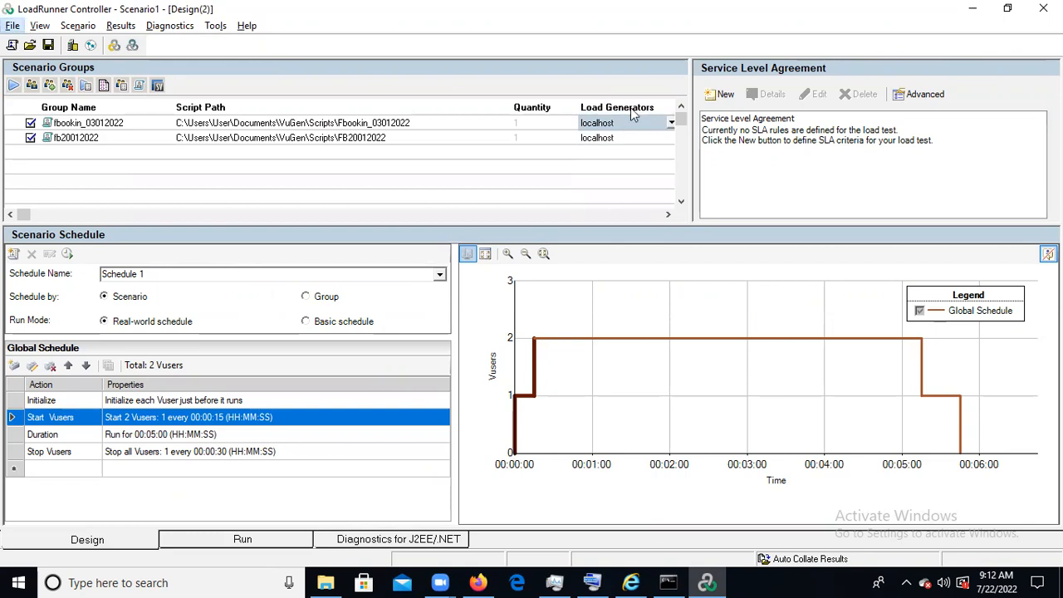
left_click(631, 109)
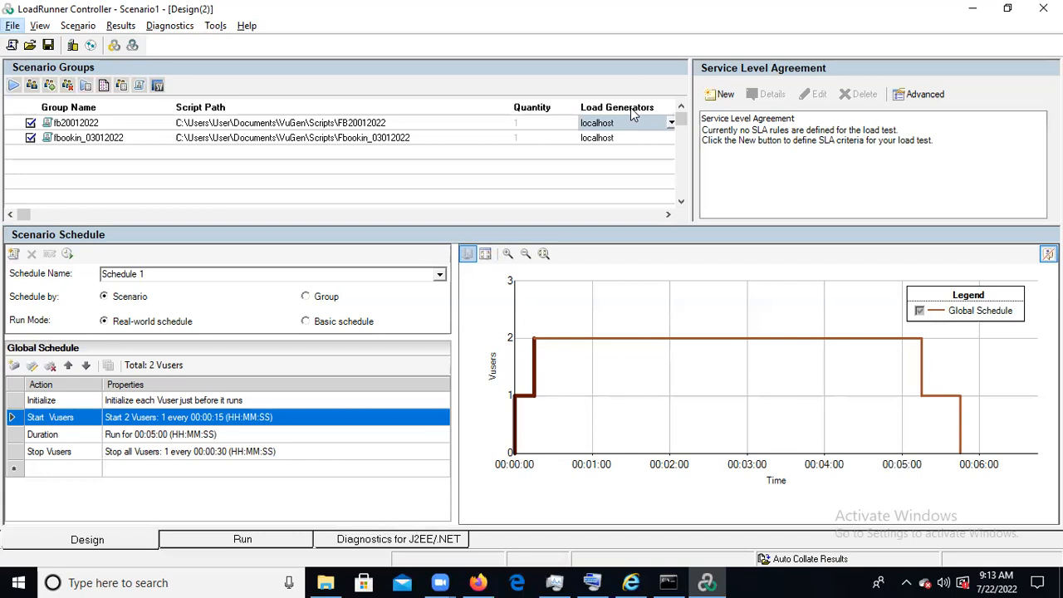
Step: Add a new Windows load generator named 127.0.0.1 and assign it to the fb20012022 group
left_click(672, 124)
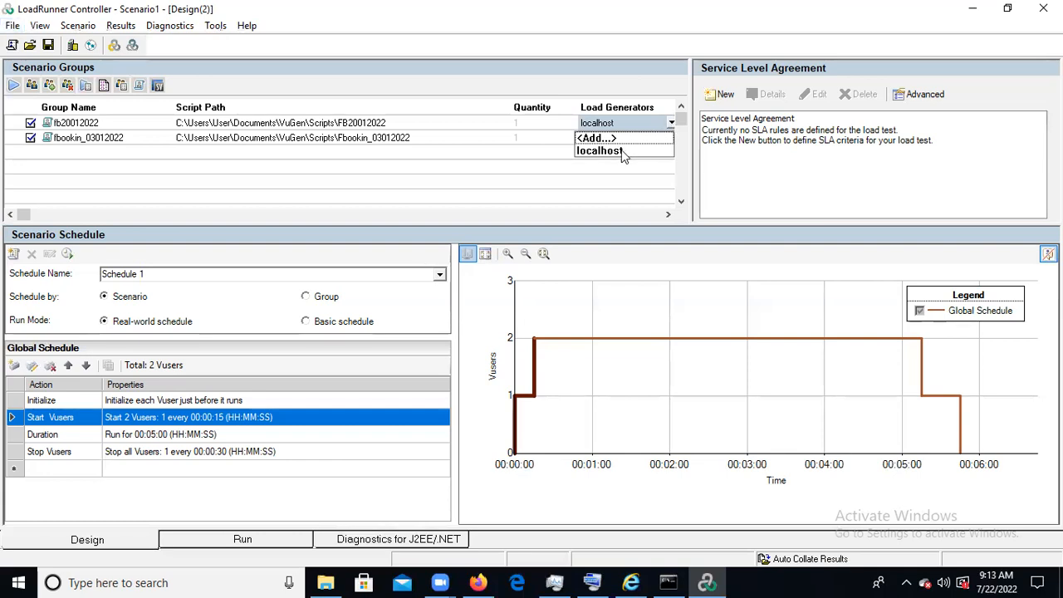
left_click(602, 142)
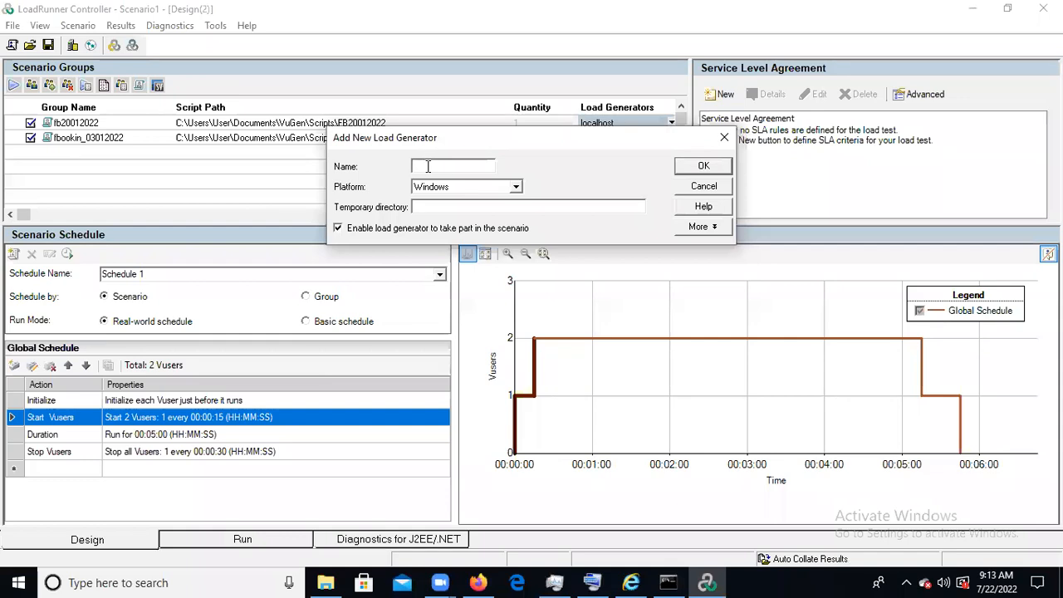
type("27")
key("BackSpace")
key("BackSpace")
type("127.0.0")
left_click(515, 188)
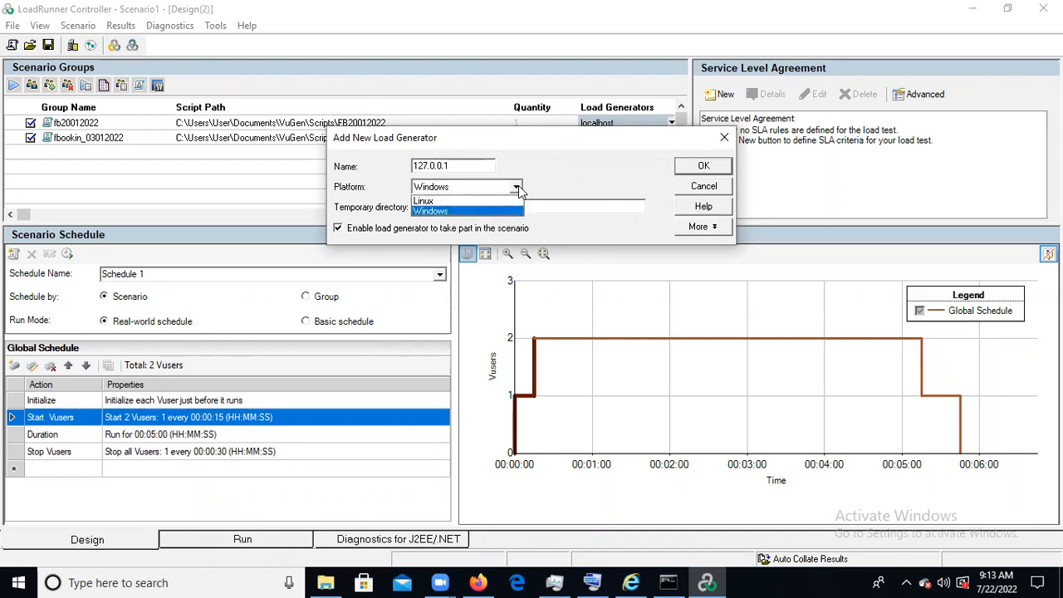
left_click(497, 212)
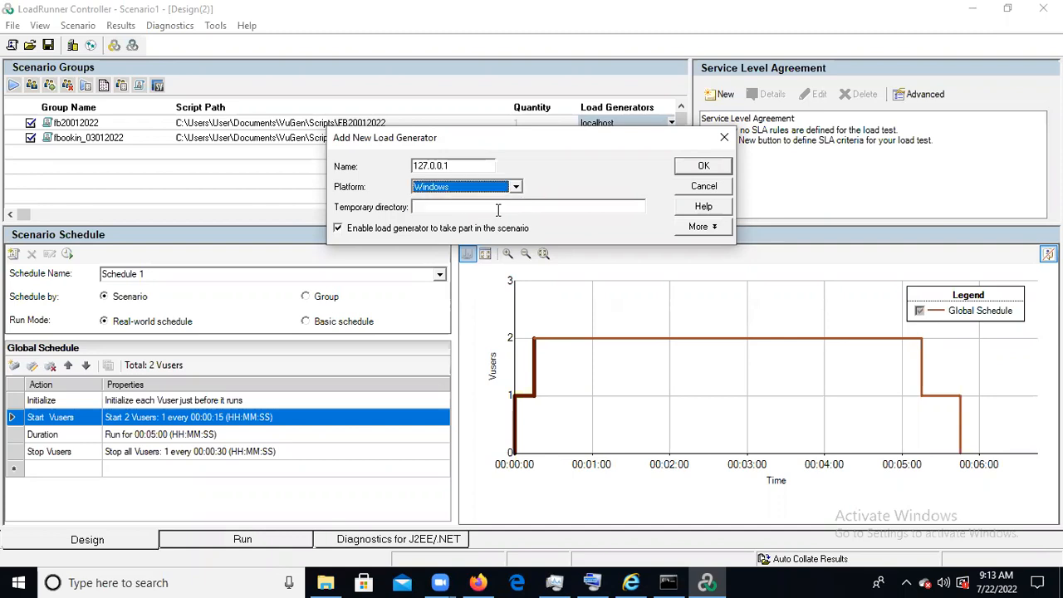
left_click(716, 169)
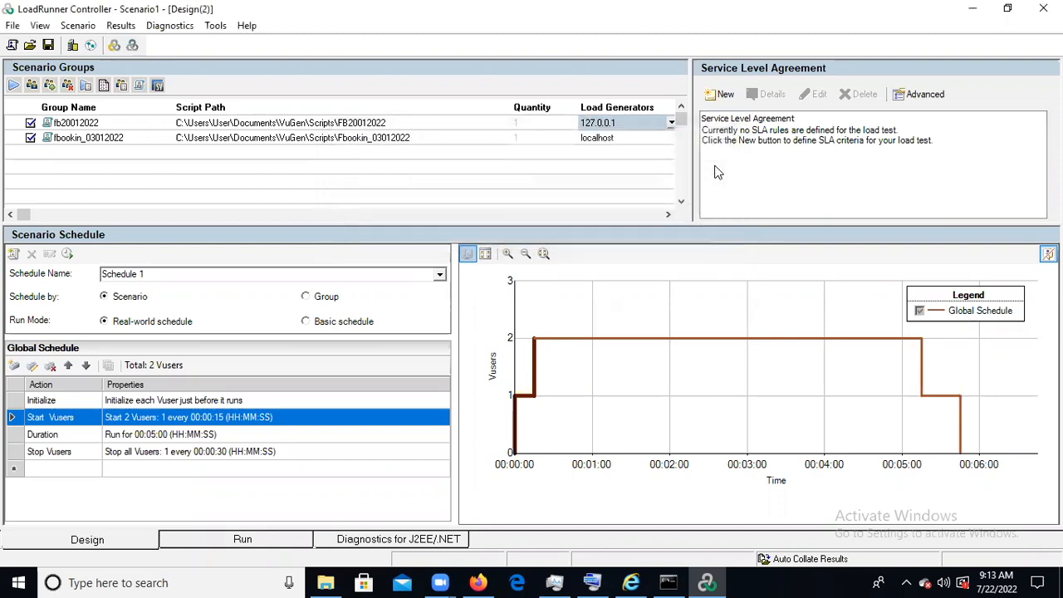
left_click(671, 122)
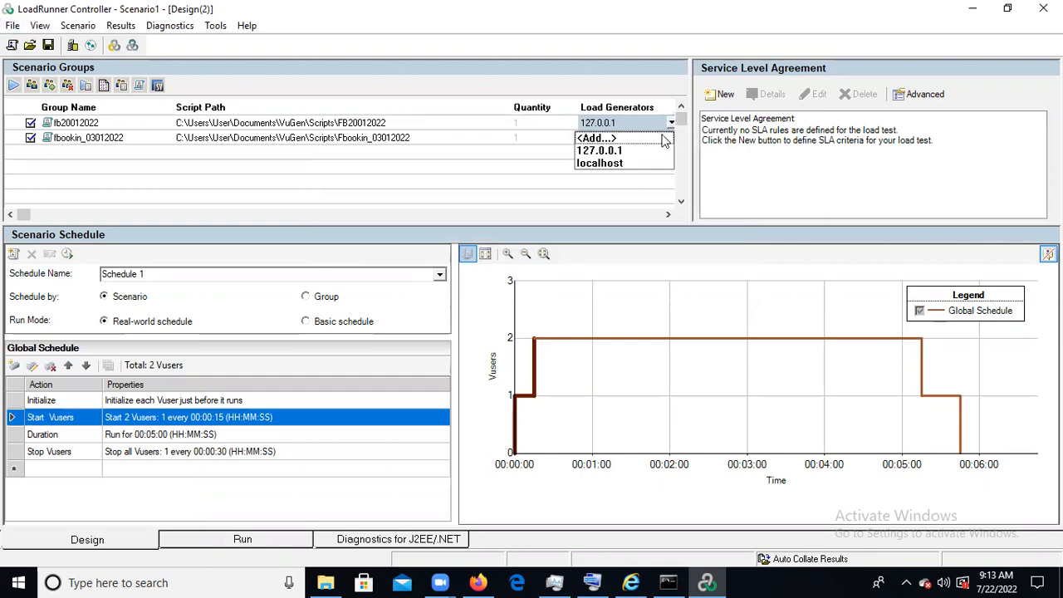
left_click(613, 150)
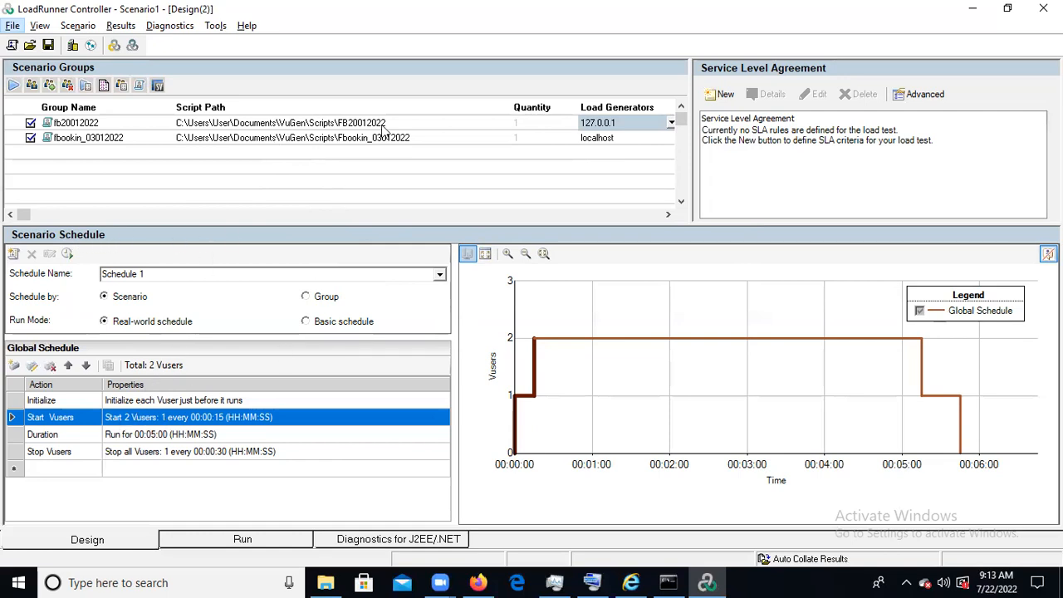
Step: Set the global schedule's Start Vusers action to start 20 Vusers, 5 every 00:00:05
left_click(332, 123)
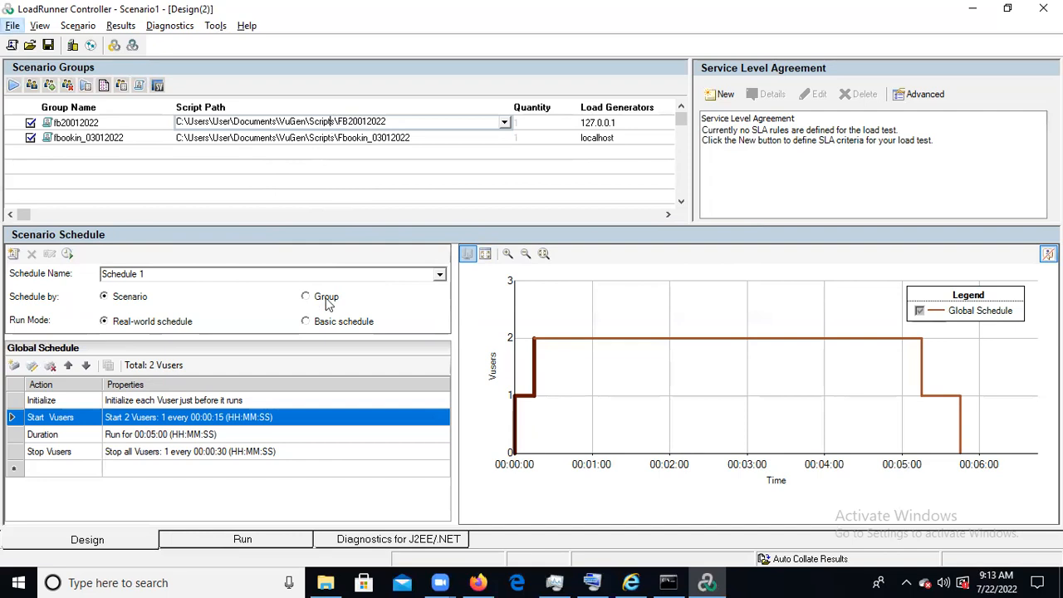
left_click(224, 422)
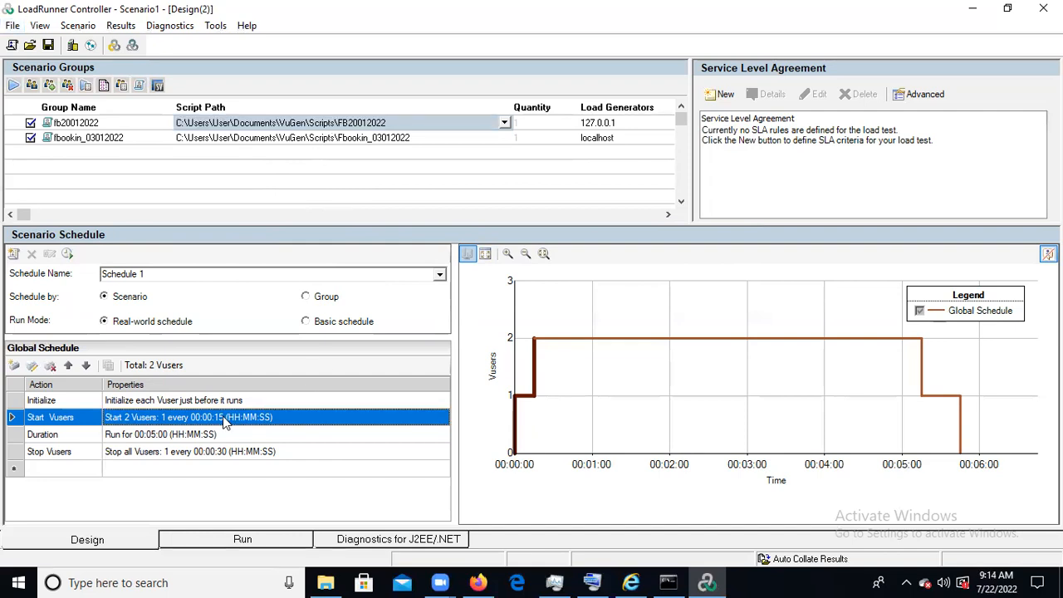
double_click(224, 422)
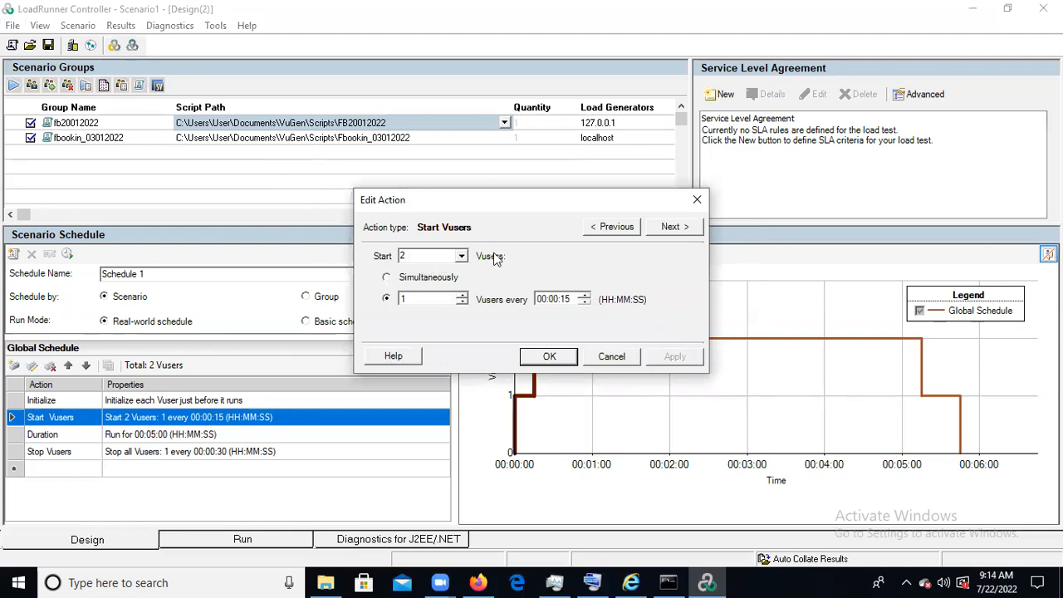
left_click(461, 256)
left_click(461, 256)
key("BackSpace")
type("2")
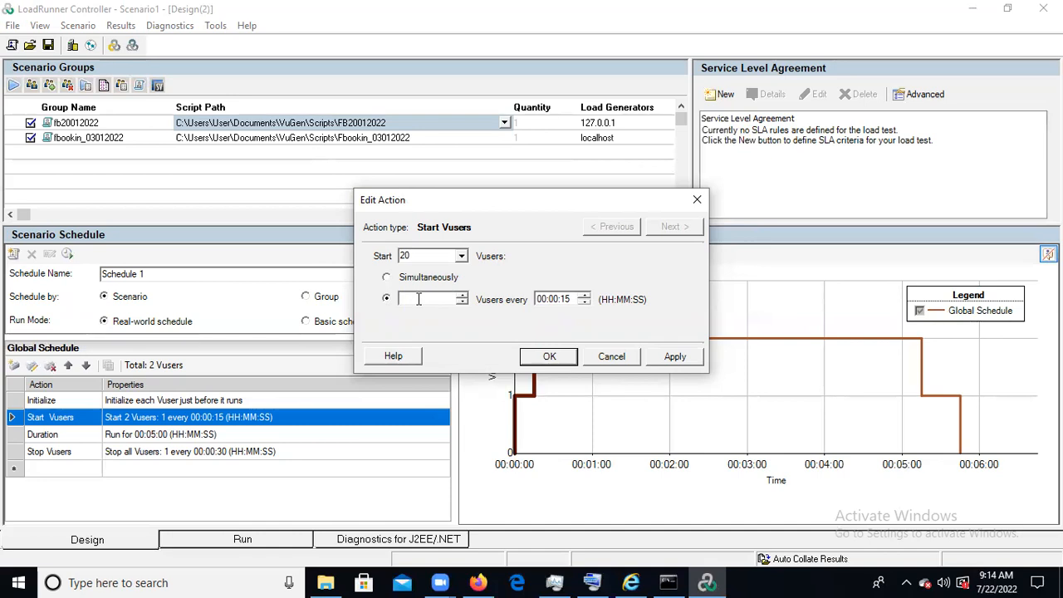
type("5")
left_click(564, 301)
type("05")
left_click(552, 356)
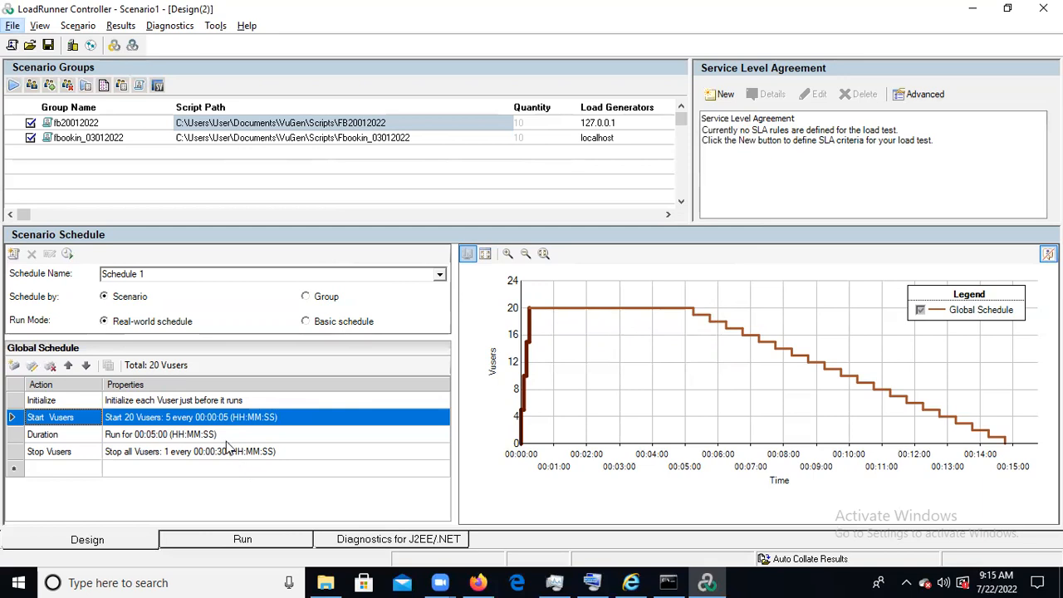
Step: Open the Start Vusers action for editing and launch Paint in a maximized window
double_click(301, 411)
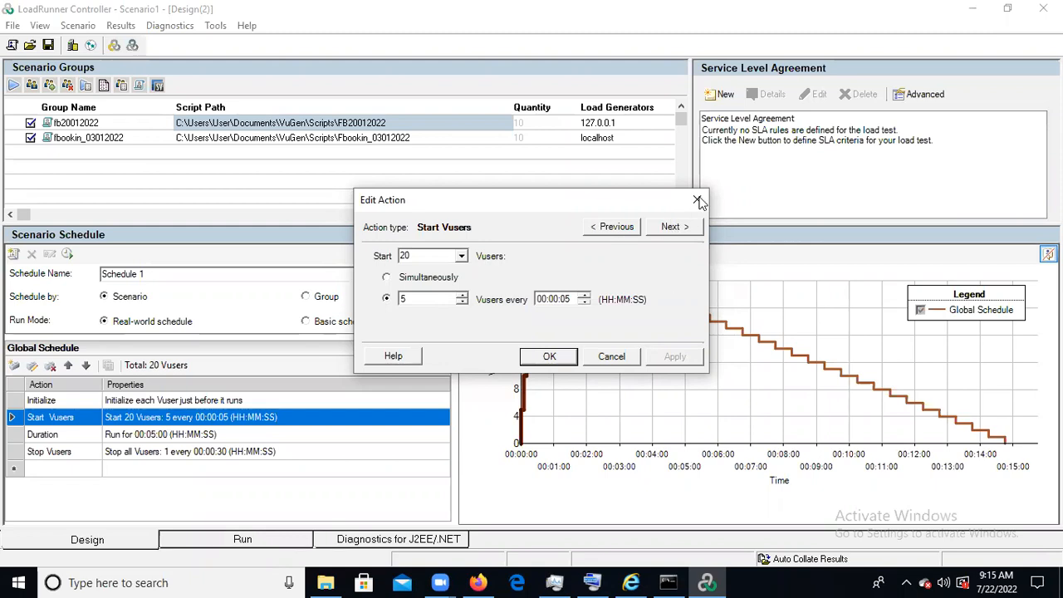
left_click(214, 581)
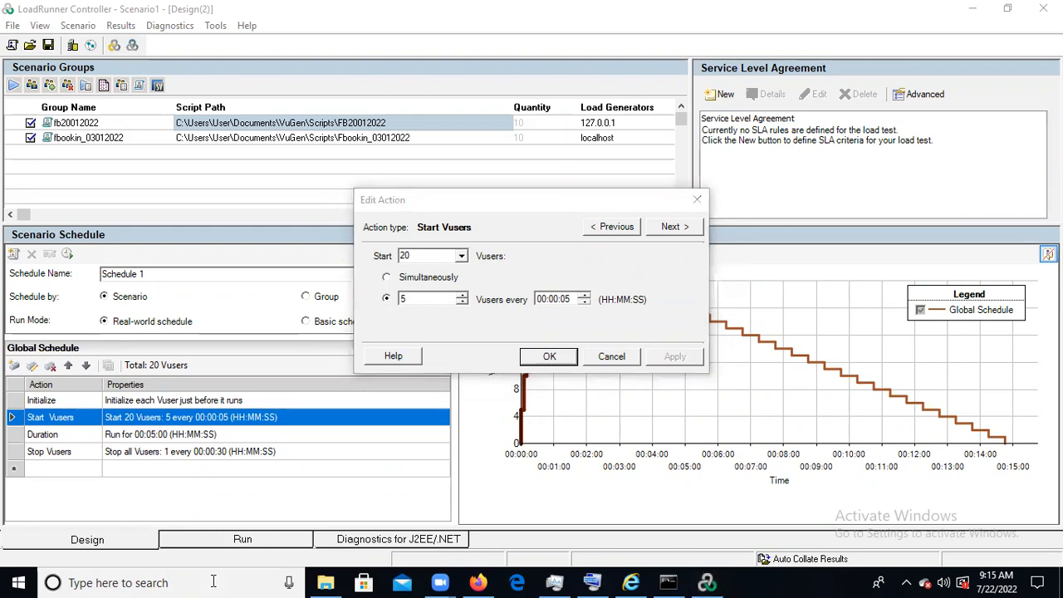
type("pai")
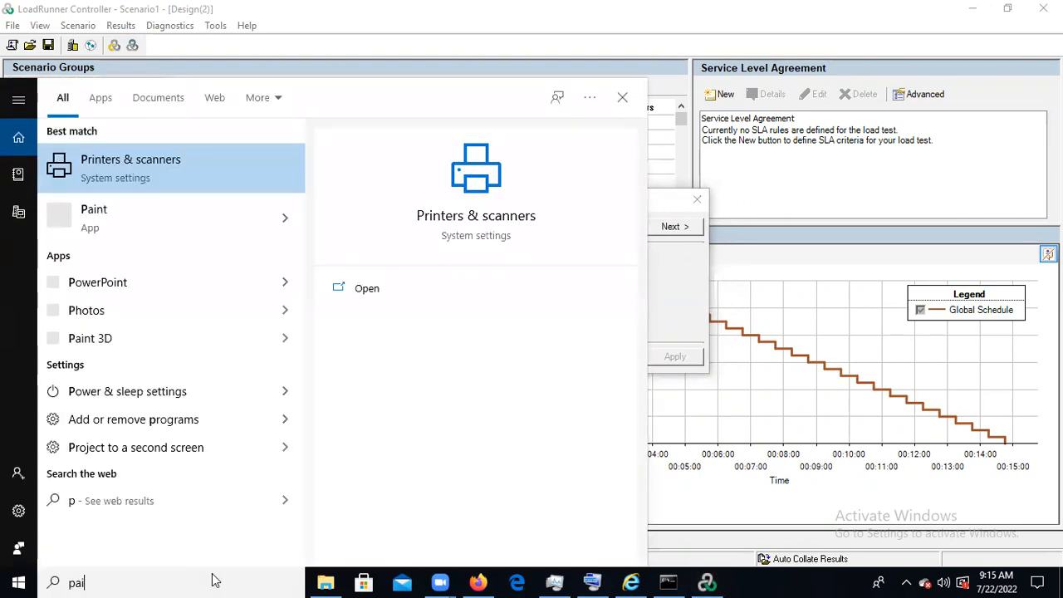
type("nt")
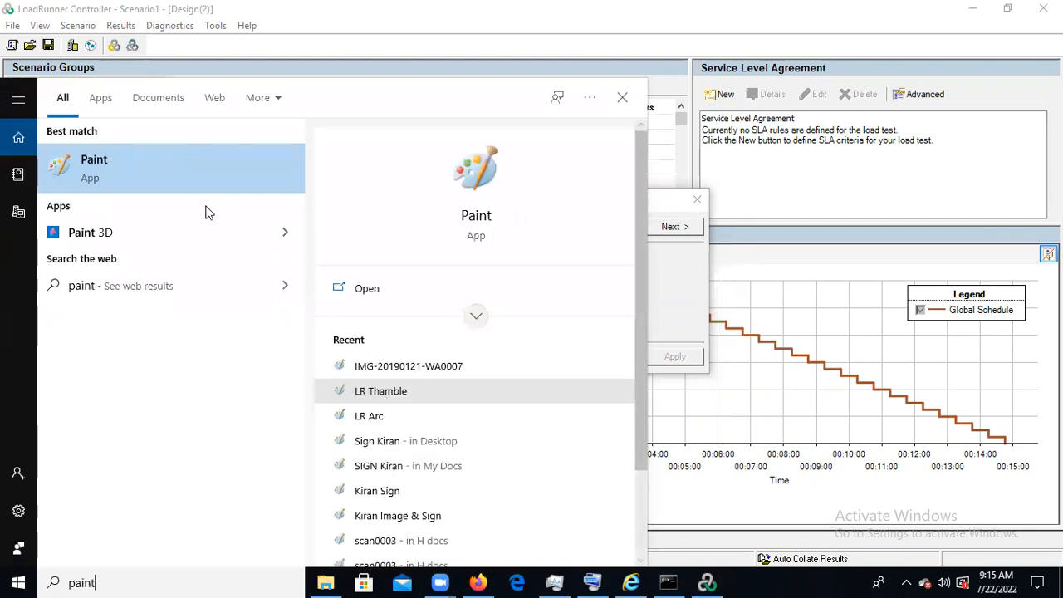
left_click(203, 159)
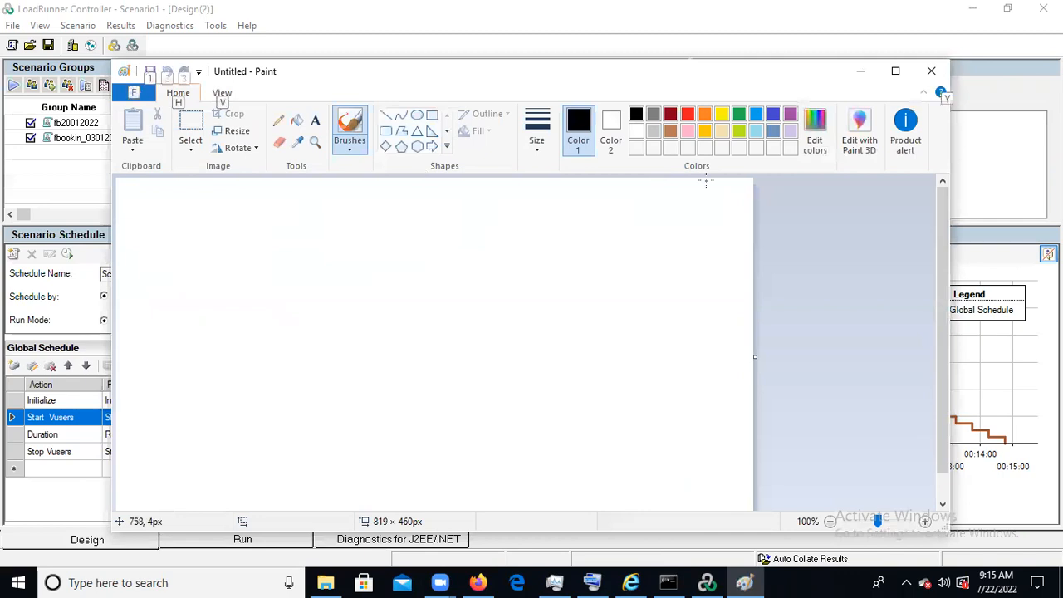
left_click(896, 71)
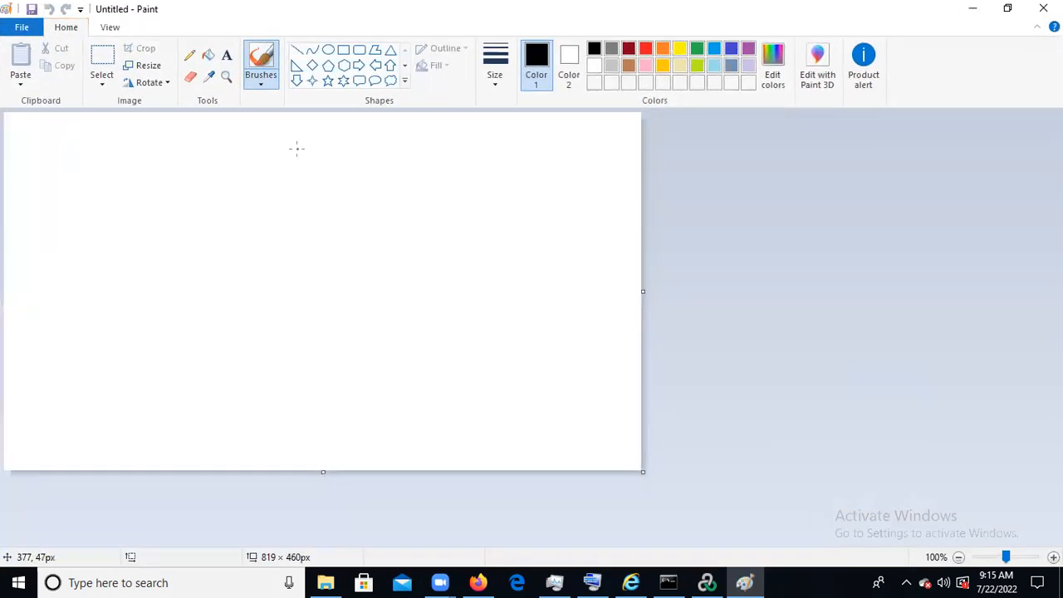
Step: Draw a small handwritten figure 2 near the canvas's upper-left corner with the Pencil tool
left_click(189, 54)
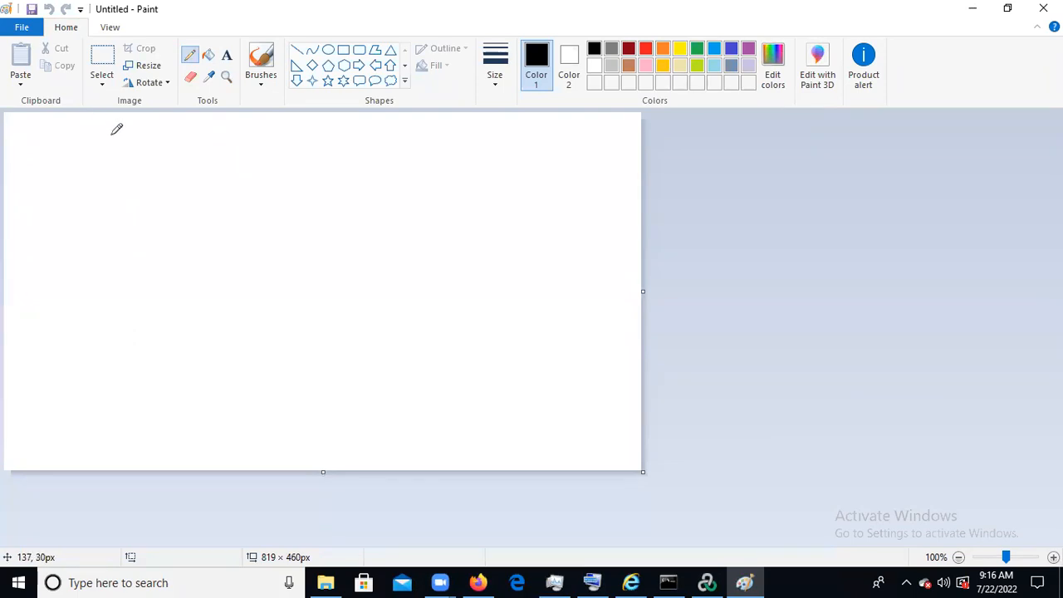
mouse_move(93, 136)
left_mouse_down()
mouse_move(104, 133)
mouse_move(107, 147)
mouse_move(130, 136)
left_mouse_up()
key("ctrl+z")
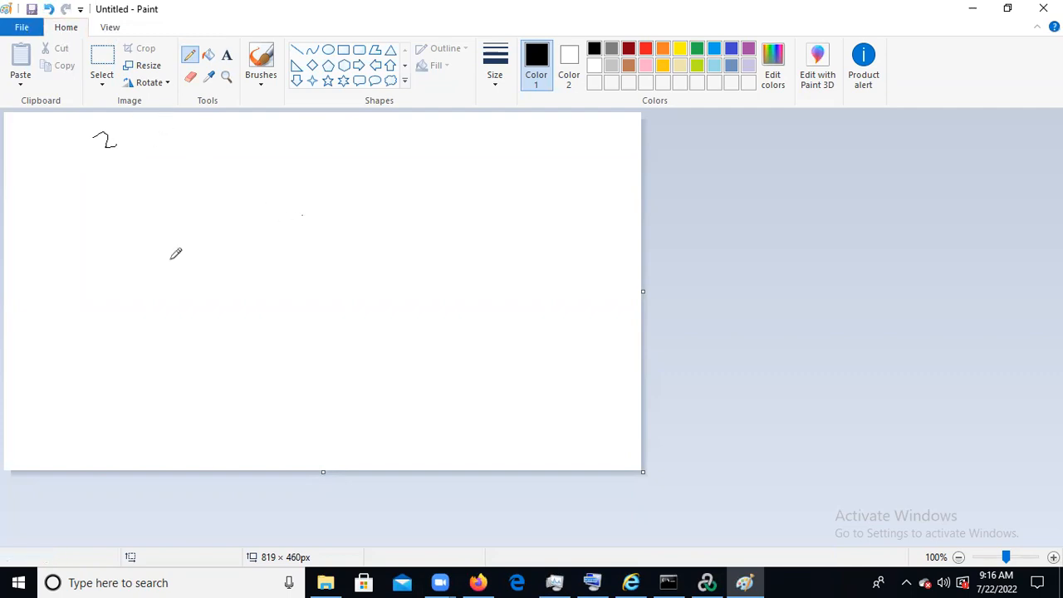
key("alt")
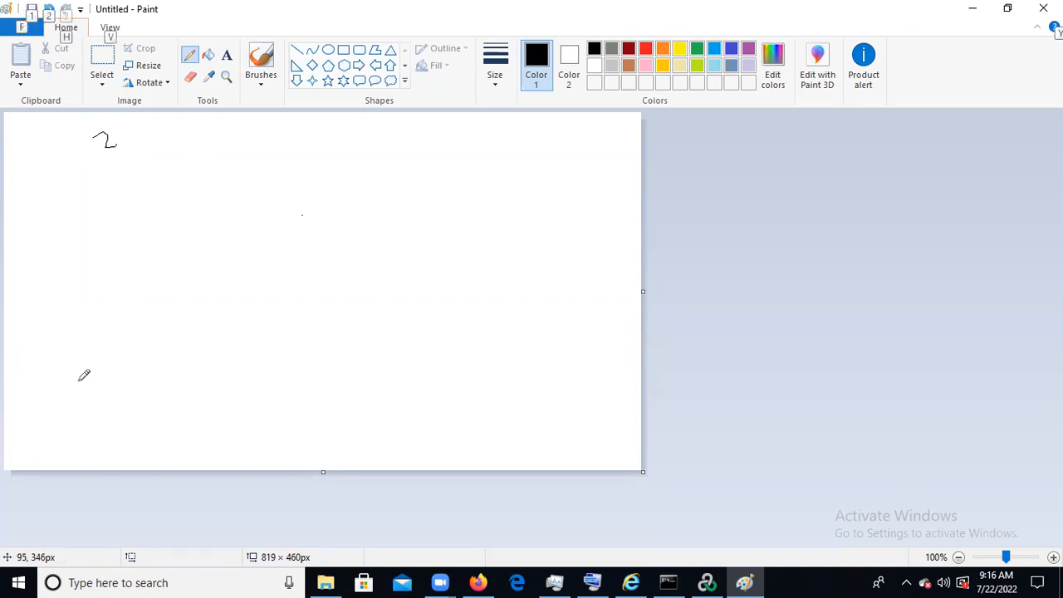
key("alt")
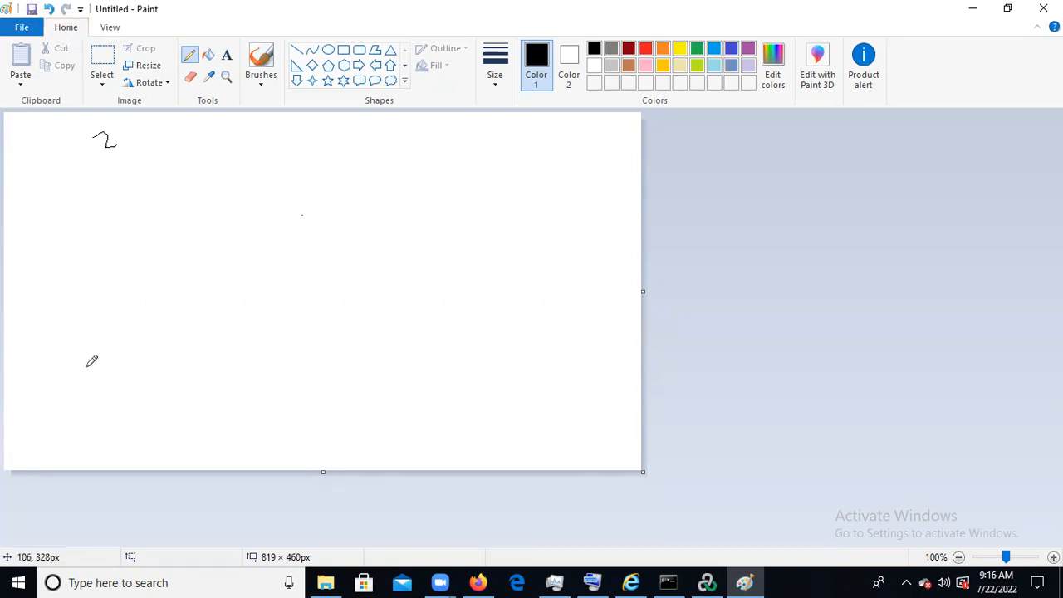
left_click(87, 367)
mouse_move(71, 395)
left_mouse_down()
mouse_move(77, 357)
mouse_move(140, 290)
left_mouse_up()
key("ctrl+z")
key("ctrl+z")
key("alt")
key("alt")
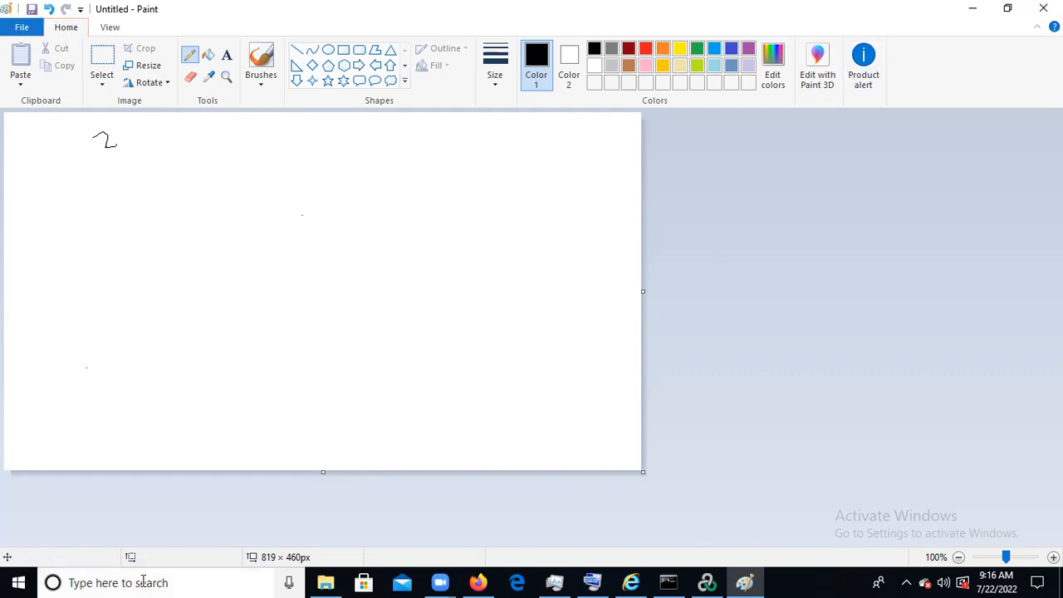
Step: Leave Paint and switch to a new, empty Notepad document in front of the LoadRunner Controller
left_click(706, 582)
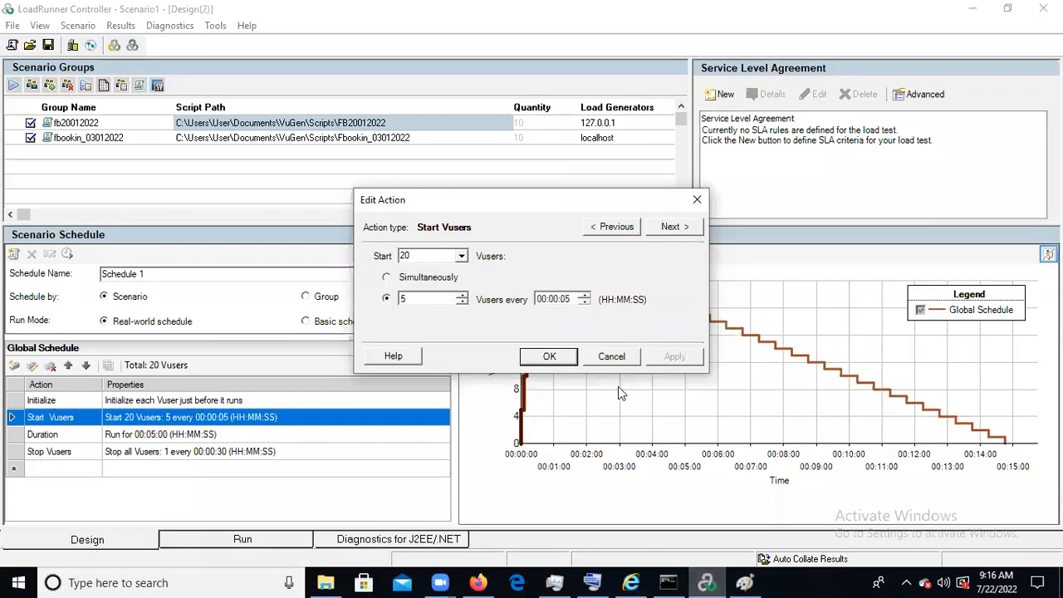
left_click(173, 582)
type("oe")
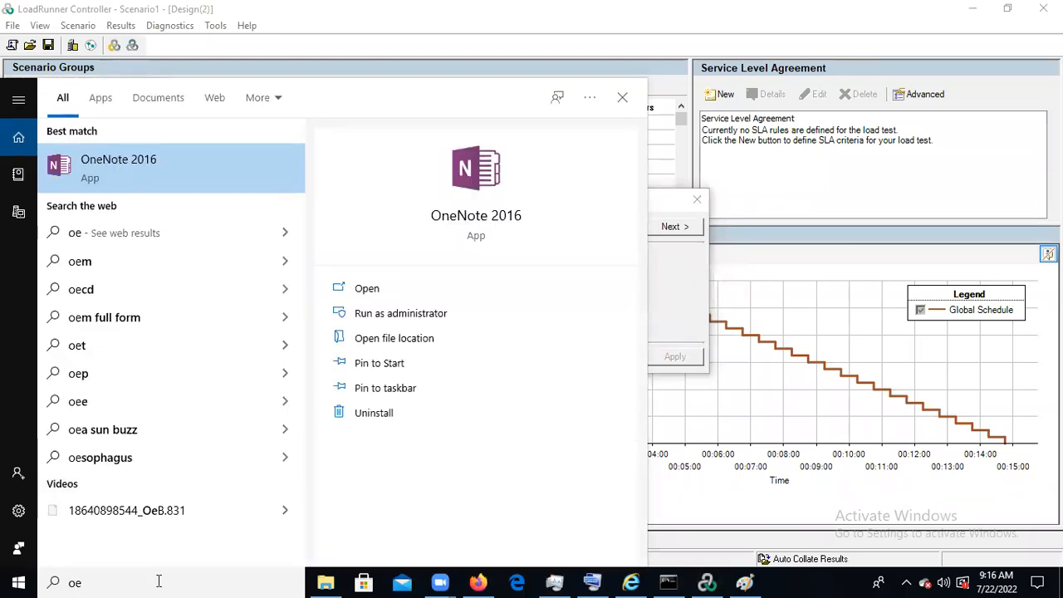
type("oe")
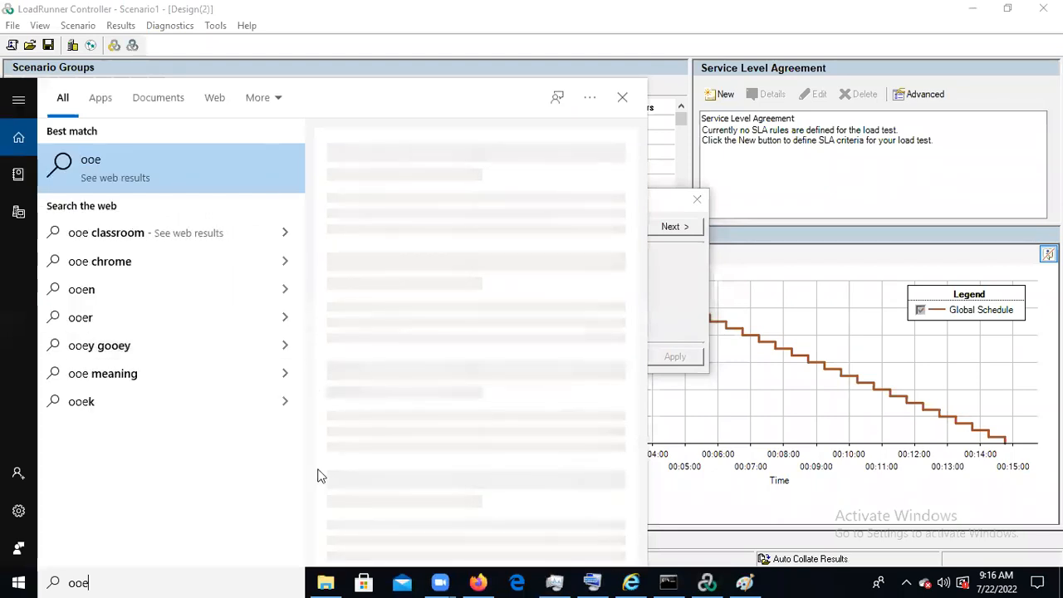
key("BackSpace")
key("BackSpace")
key("BackSpace")
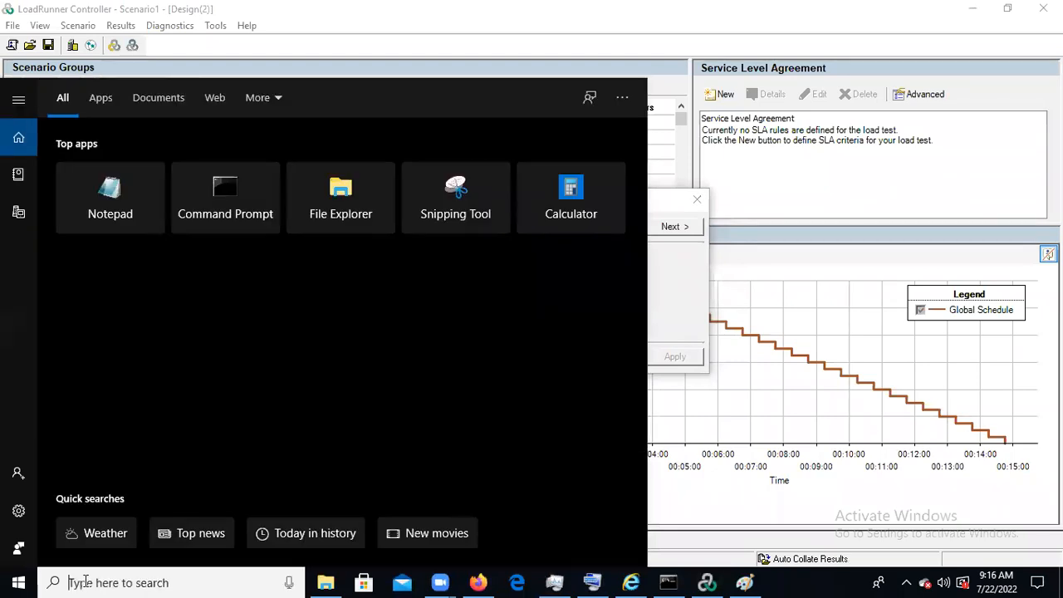
type("no")
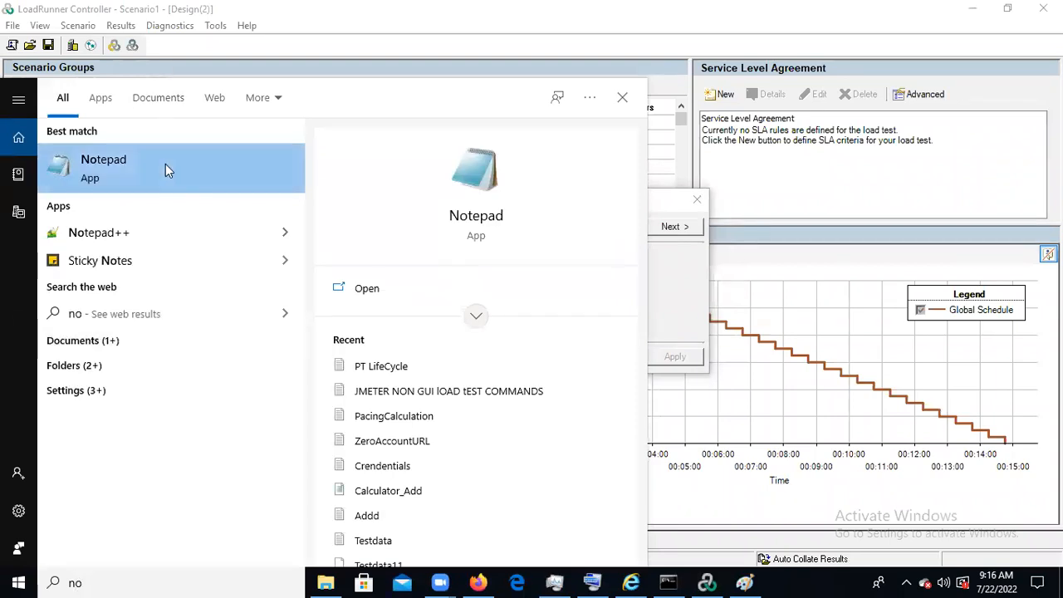
key("Escape")
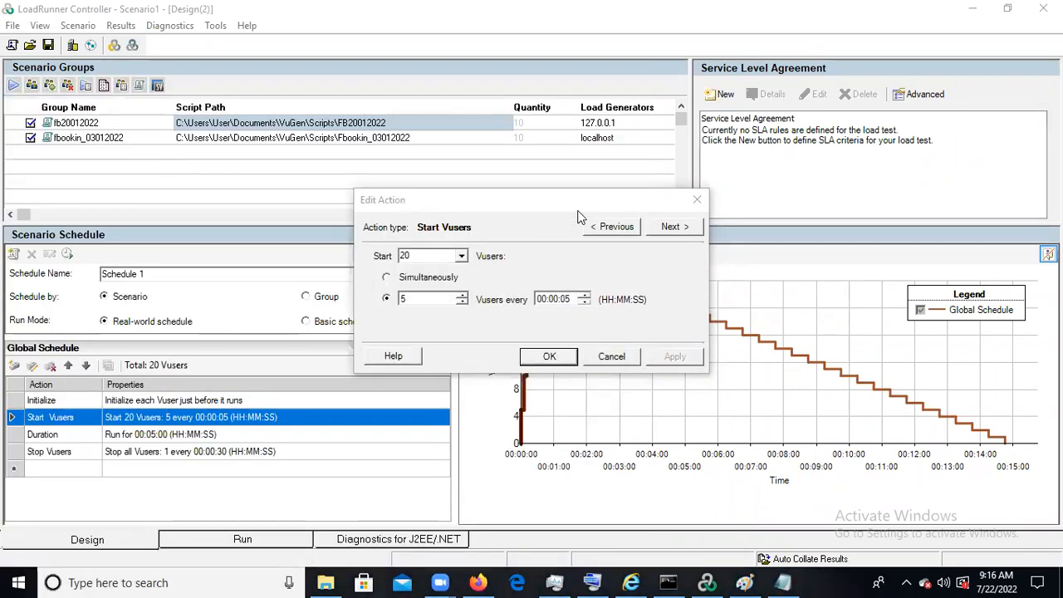
left_click(783, 582)
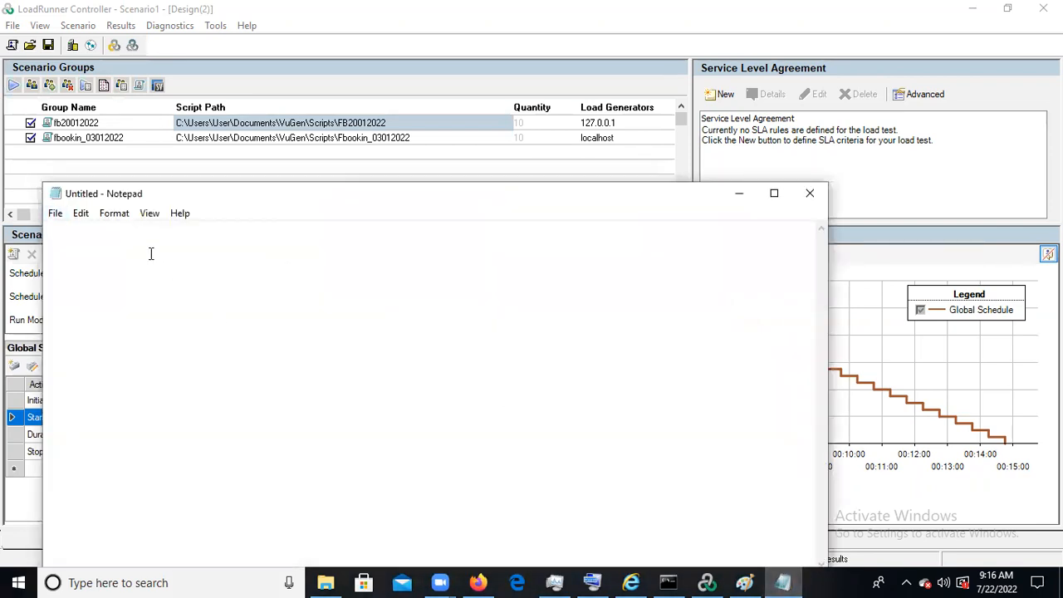
Step: Write "20 users" as the first line of the Notepad note
type("20")
key("alt")
key("alt+e")
key("alt")
key("alt")
left_click(106, 237)
type("s")
key("BackSpace")
key("BackSpace")
type("users")
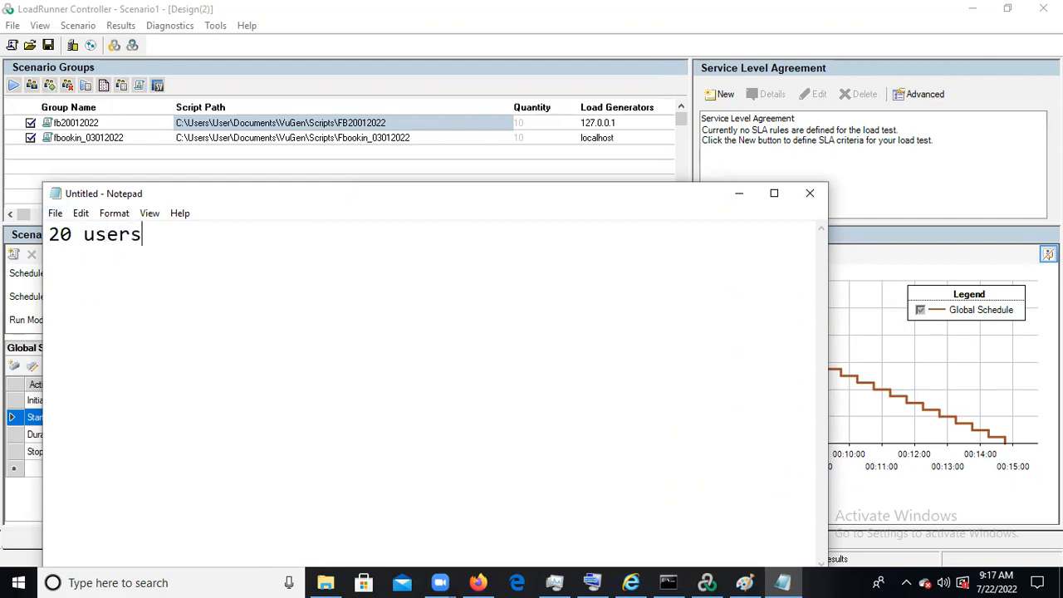
key("alt")
key("f")
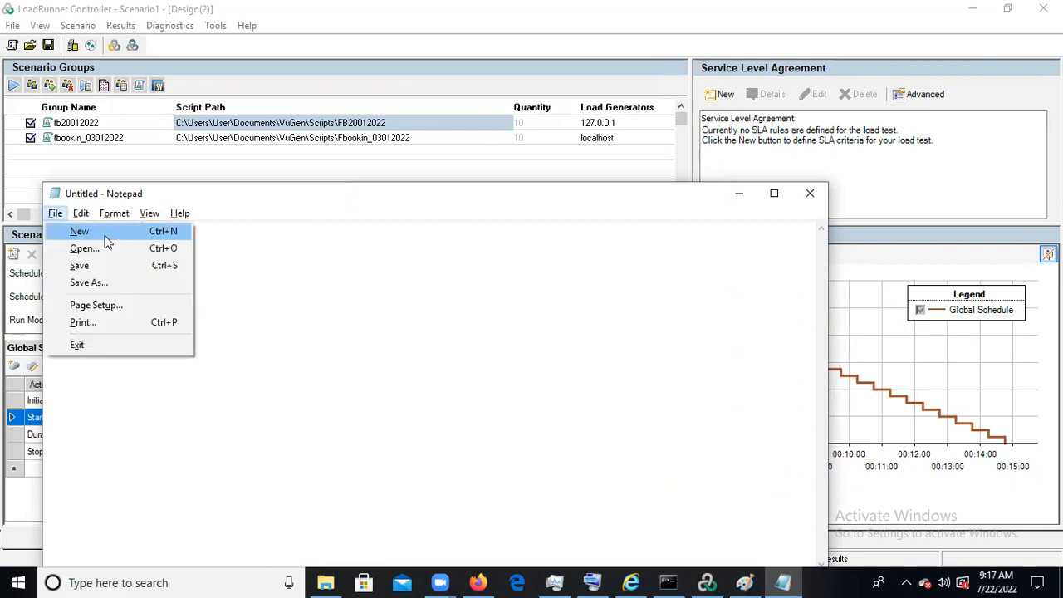
left_click(311, 271)
key("alt")
double_click(163, 231)
left_click(164, 231)
key("alt")
key("alt")
key("alt")
key("alt")
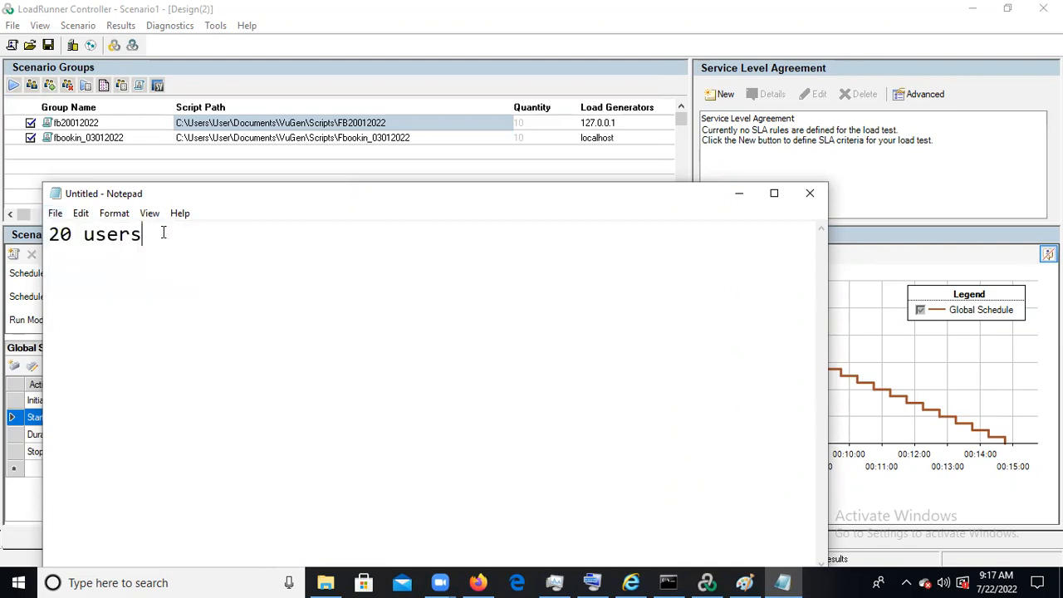
key("alt+space")
key("Escape")
key("Escape")
key("alt")
key("f")
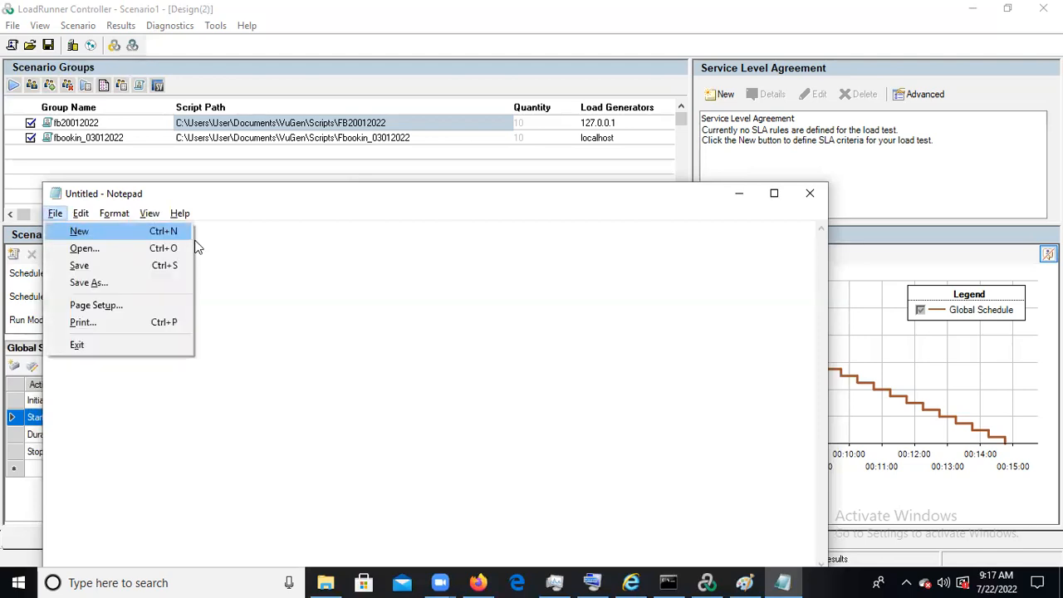
left_click(253, 282)
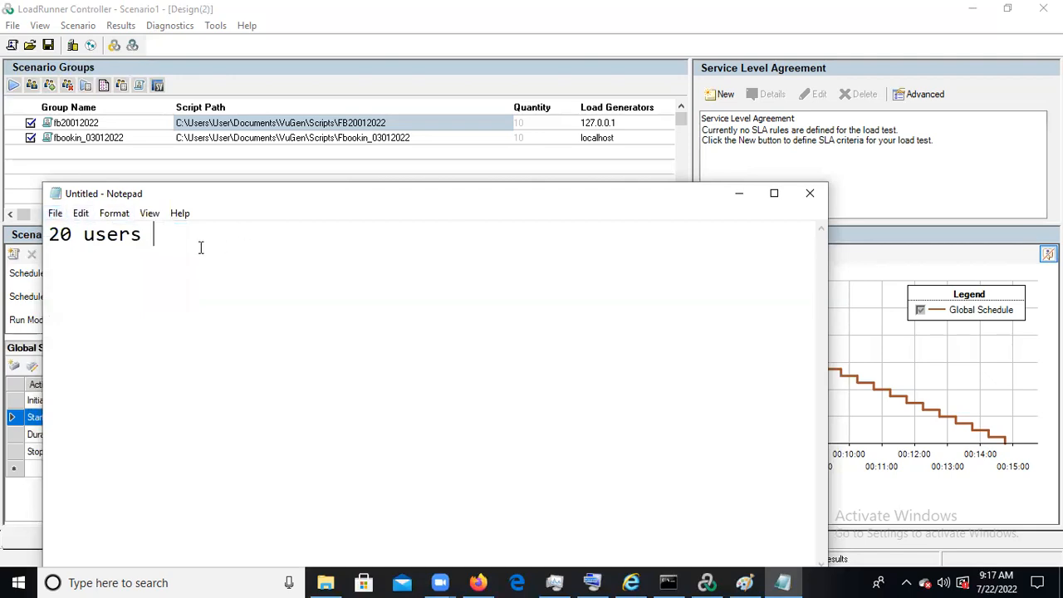
key("alt")
key("f")
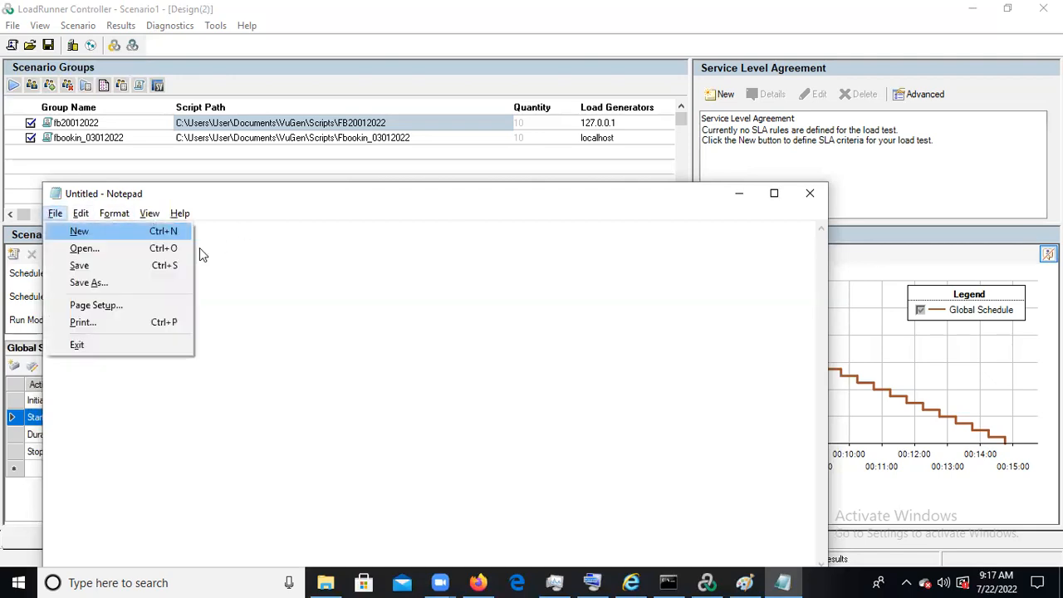
key("Escape")
double_click(174, 245)
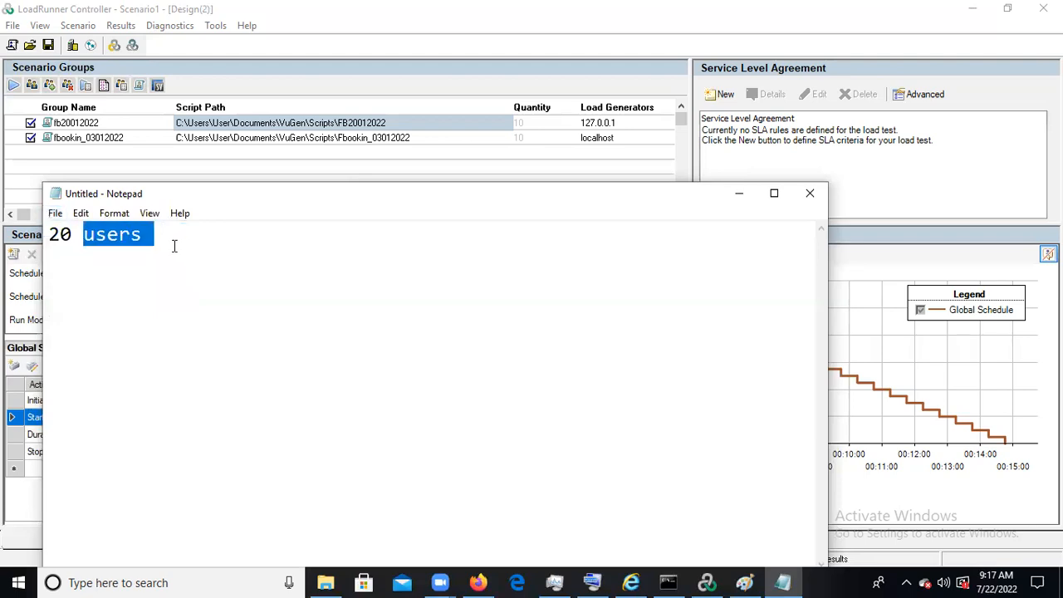
key("alt")
left_click(174, 249)
Step: Leave a blank line below "20 users" and start another line with "evey 5"
key("Return")
key("Return")
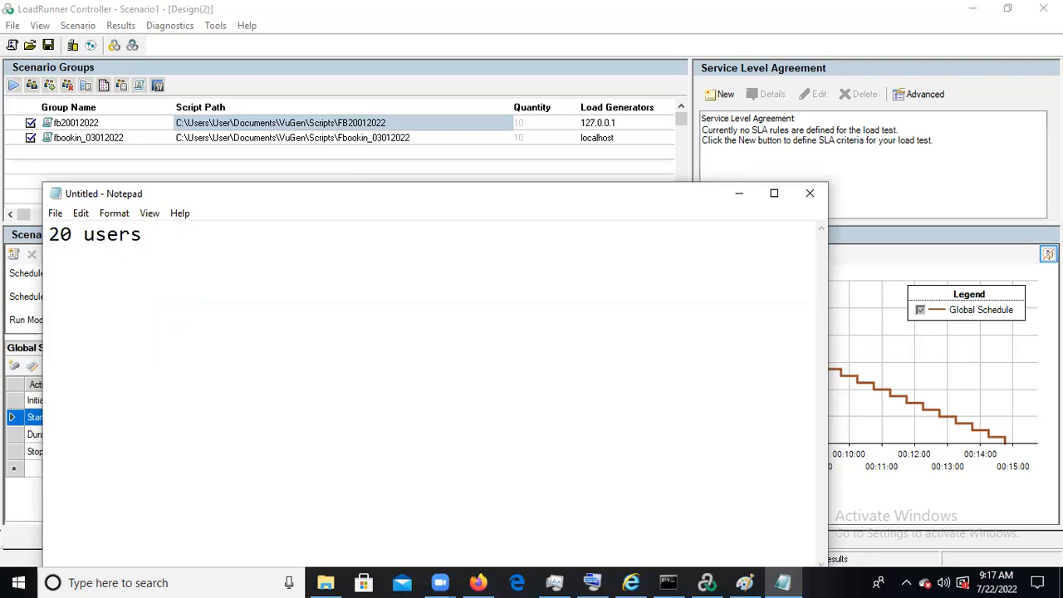
type("e")
key("alt")
key("v")
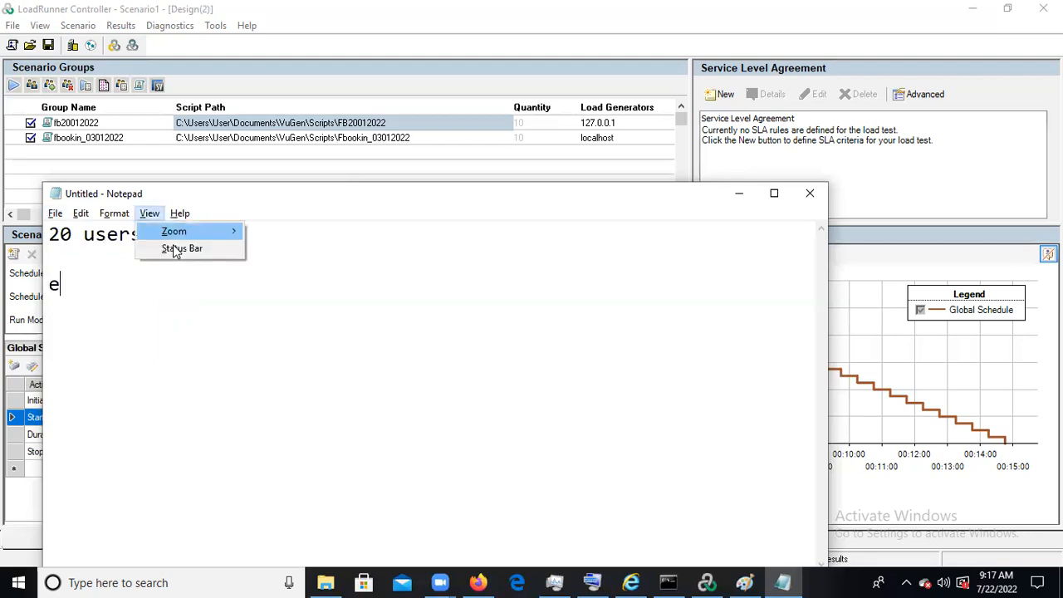
left_click(125, 284)
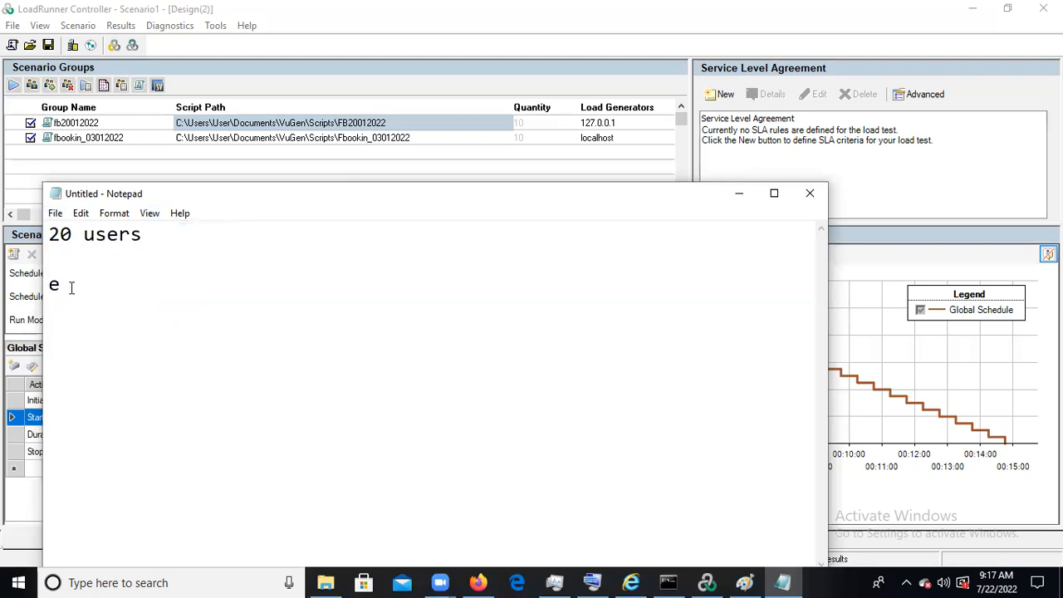
type("vey 5")
key("alt")
key("e")
key("r")
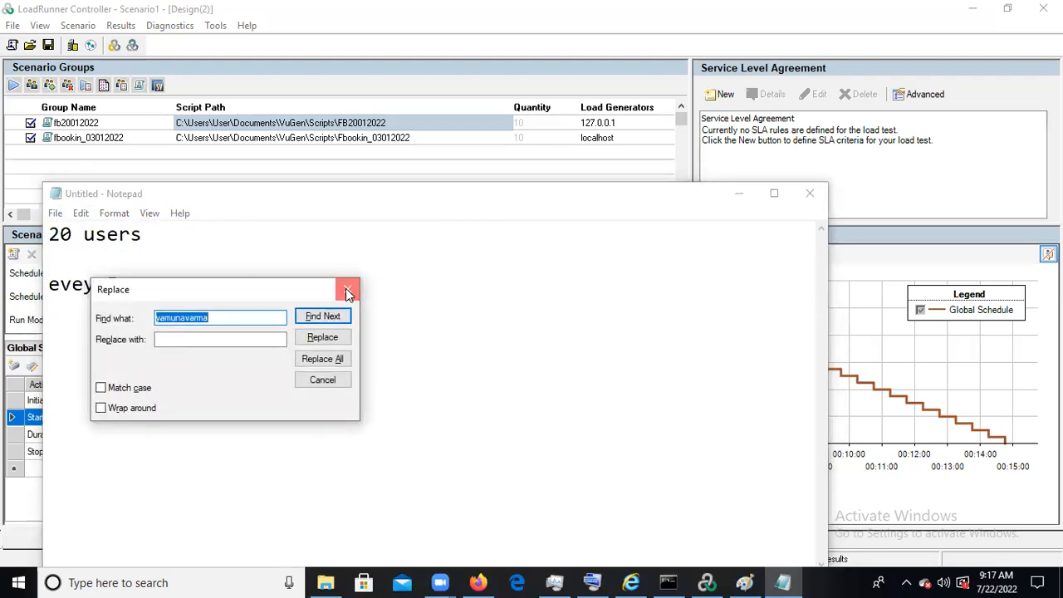
left_click(347, 289)
key("alt")
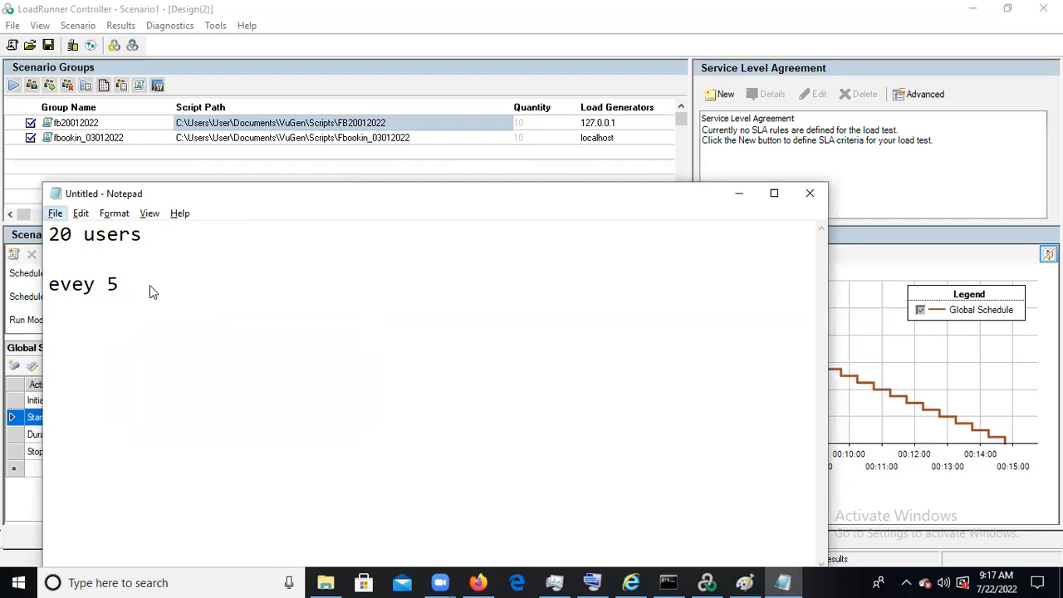
Step: Add the letters "us" after "evey 5" in the note
left_click(142, 282)
type("u")
key("alt")
key("e")
left_click(264, 294)
key("alt")
left_click(143, 282)
key("alt")
type("s")
key("ctrl+h")
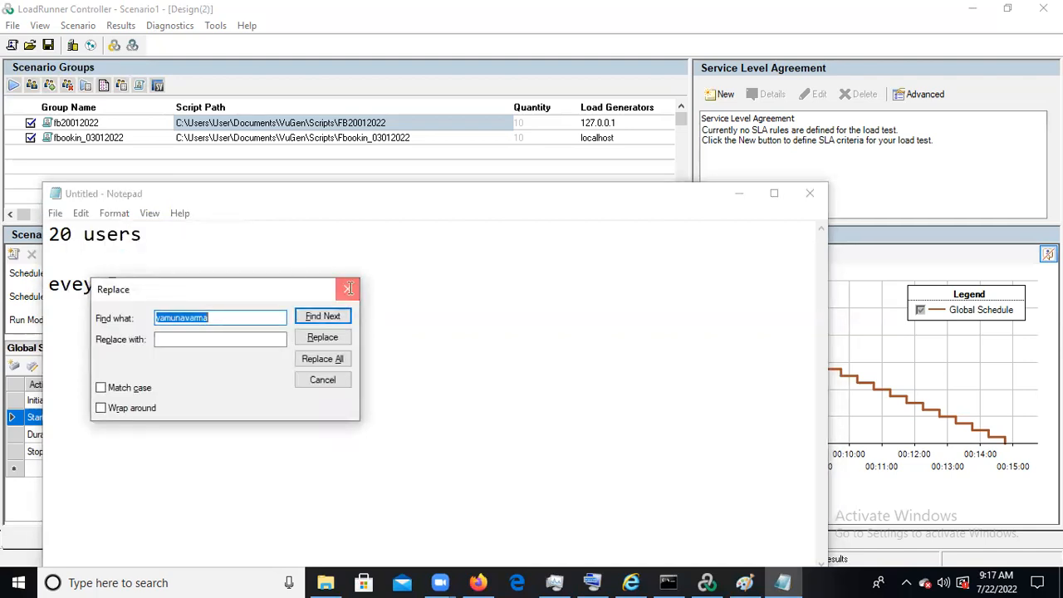
left_click(348, 288)
key("alt")
key("alt")
key("alt")
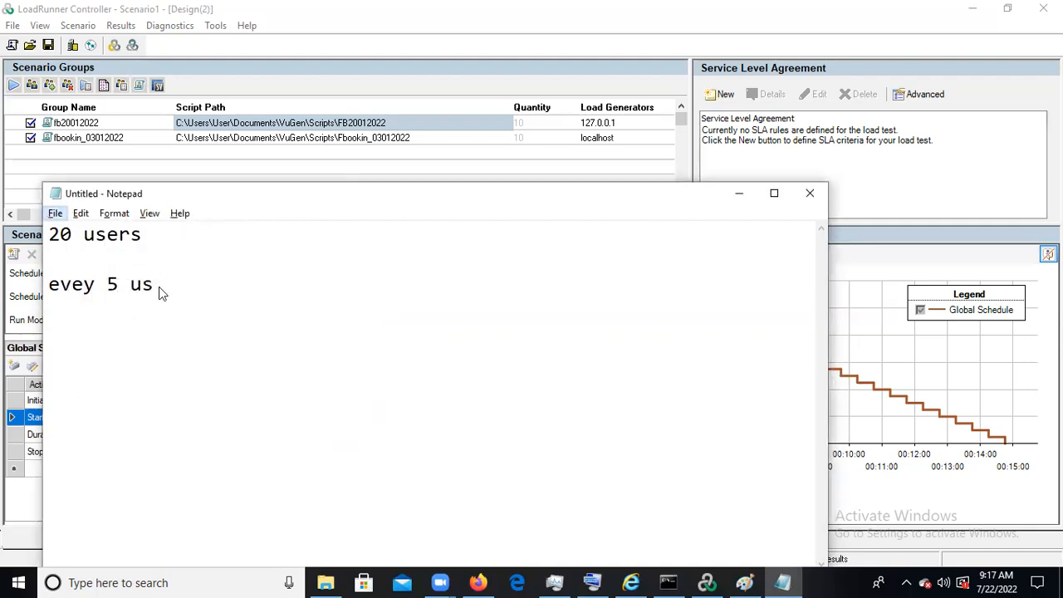
key("alt")
key("alt")
Step: Complete the unfinished word so the line reads "evey 5 users"
double_click(155, 285)
left_click(157, 284)
type("s")
key("alt")
key("alt")
key("alt")
key("alt")
key("alt")
key("alt")
key("alt")
left_click(168, 287)
left_click(225, 255)
key("alt")
left_click(242, 270)
key("BackSpace")
key("BackSpace")
type("sers")
key("alt+space")
key("Escape")
key("alt")
key("Down")
key("a")
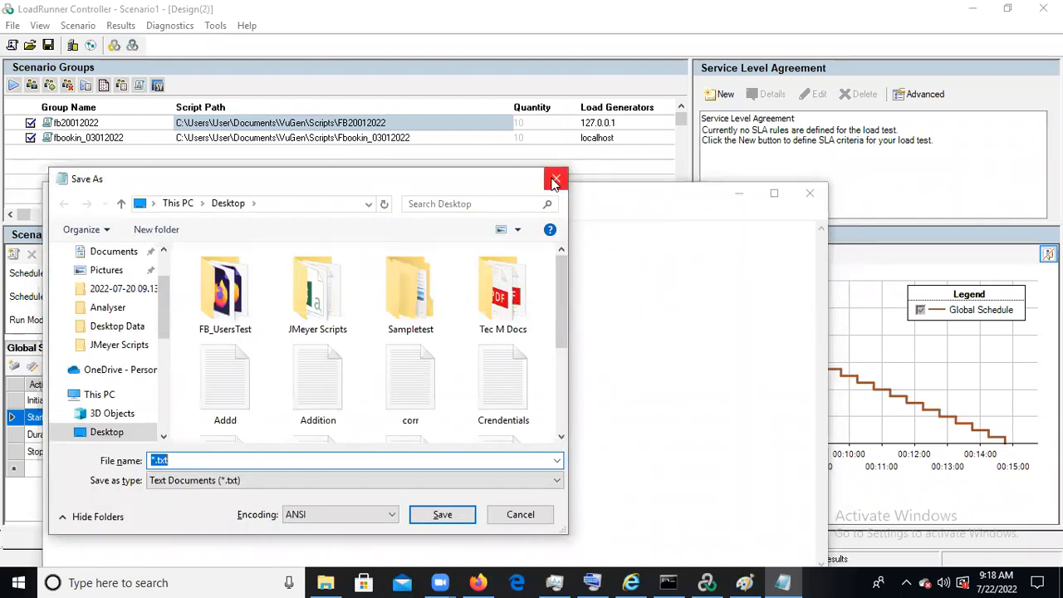
left_click(556, 179)
Step: Append "5 sec" after "evey 5 users" on the same line of the note
left_click(234, 284)
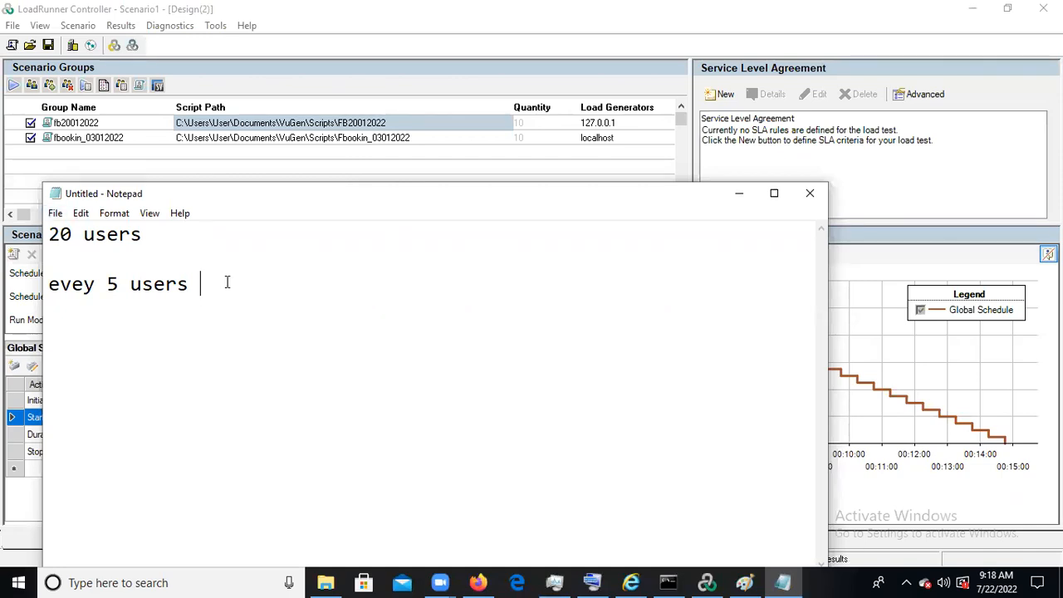
type("s")
key("BackSpace")
type("5 sec")
key("alt")
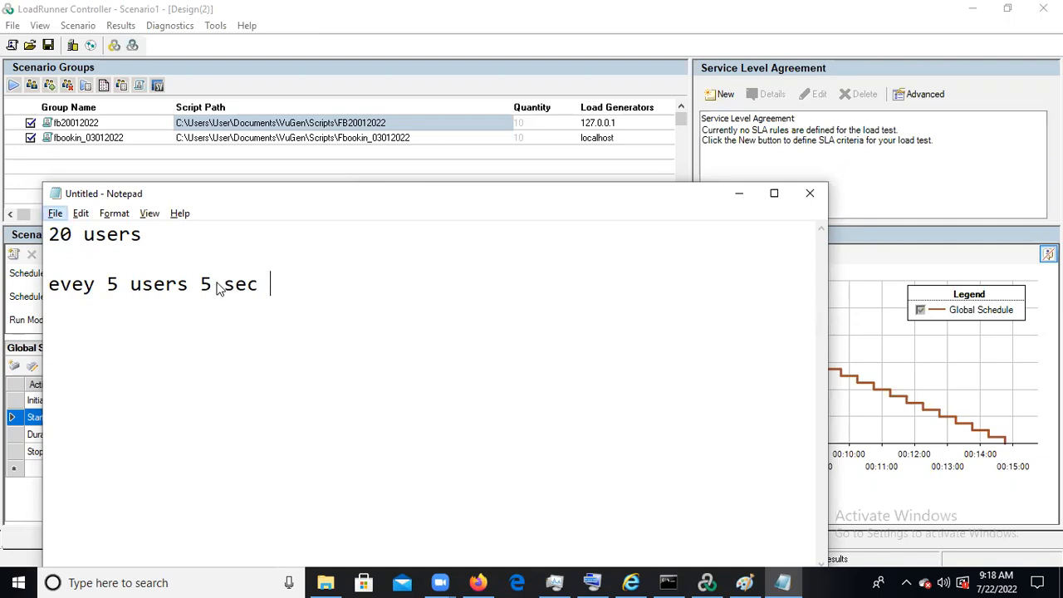
Step: Append "rampup" after "evey 5 users 5 sec" on the same line of the note
left_click(302, 279)
key("alt")
key("alt")
type("r")
type("a")
key("alt")
key("alt")
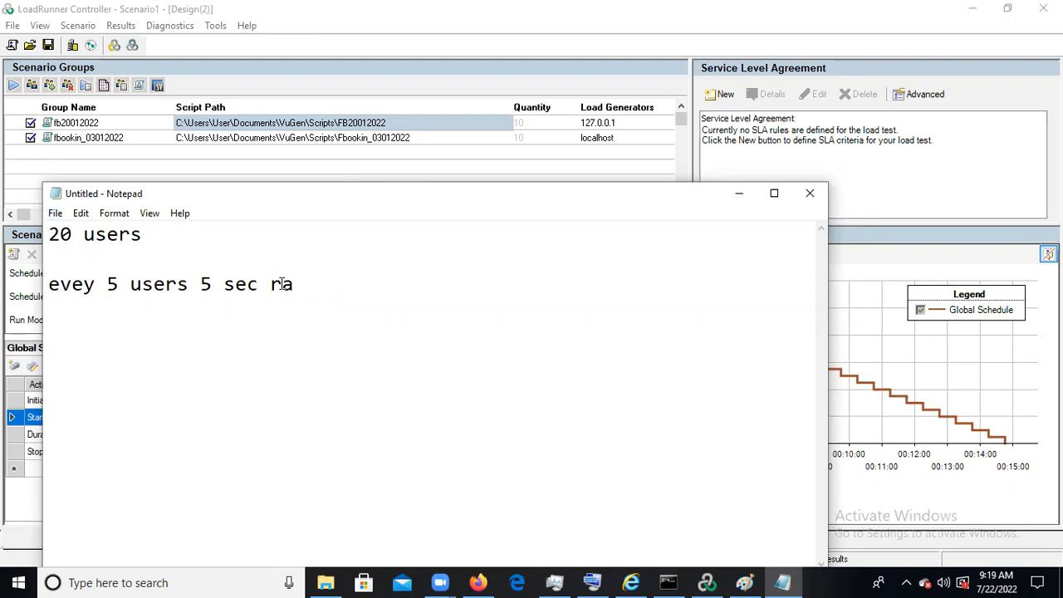
key("alt")
key("alt")
double_click(300, 285)
left_click(300, 285)
type("mp")
key("alt")
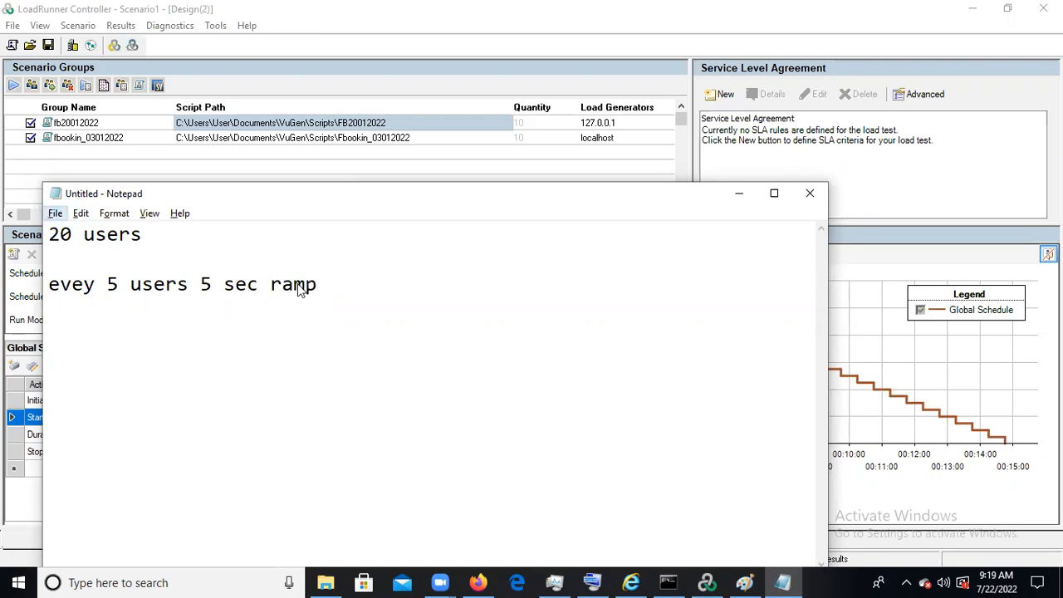
key("alt")
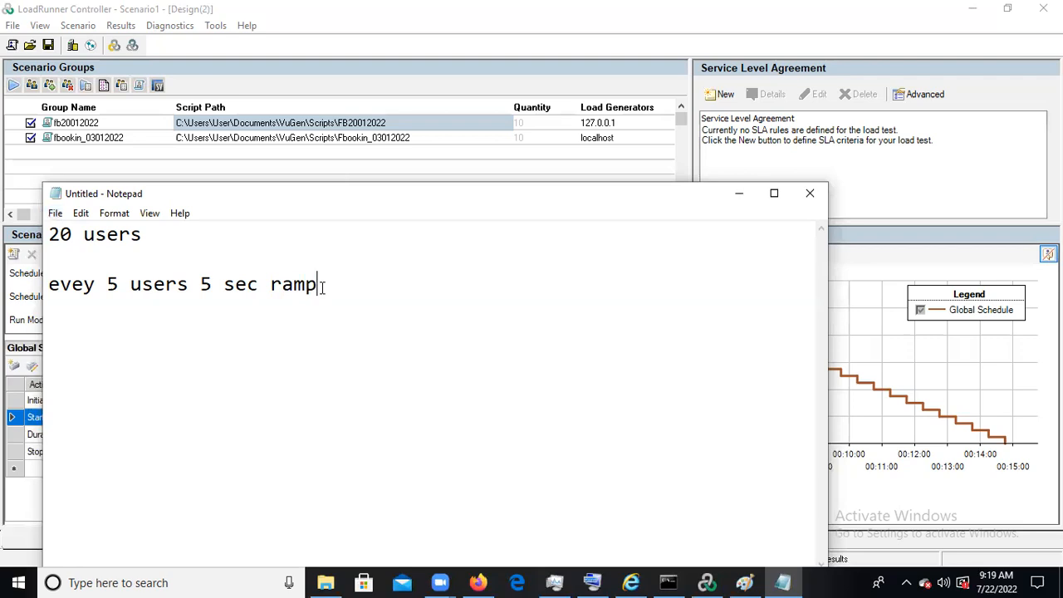
type("up")
key("alt")
key("alt")
key("alt")
key("alt")
left_click_drag(380, 285, 343, 285)
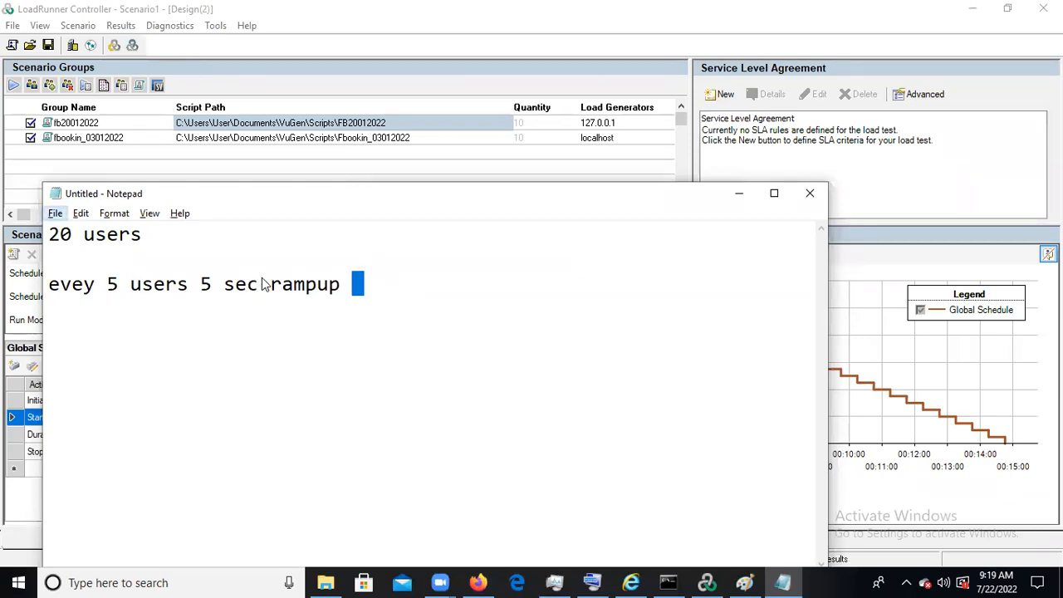
left_click(363, 285)
key("alt")
key("alt")
key("alt")
key("alt")
key("alt")
left_click(363, 284)
key("alt")
key("alt")
Step: Append "ramuptime=" after "rampup" on the same line of the note
type("amu")
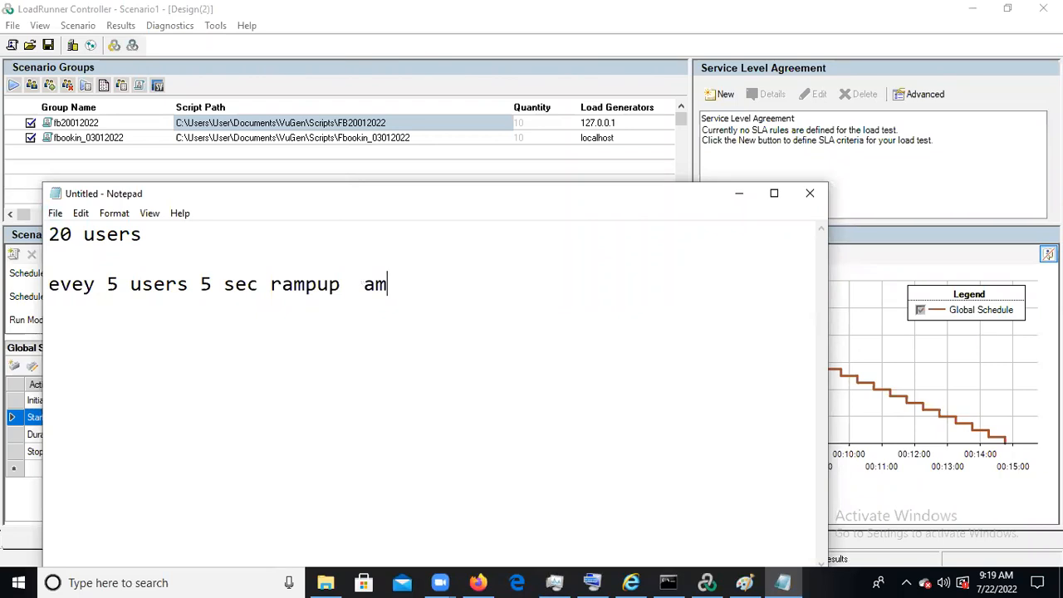
key("BackSpace")
key("BackSpace")
key("BackSpace")
type("rap")
key("BackSpace")
type("m")
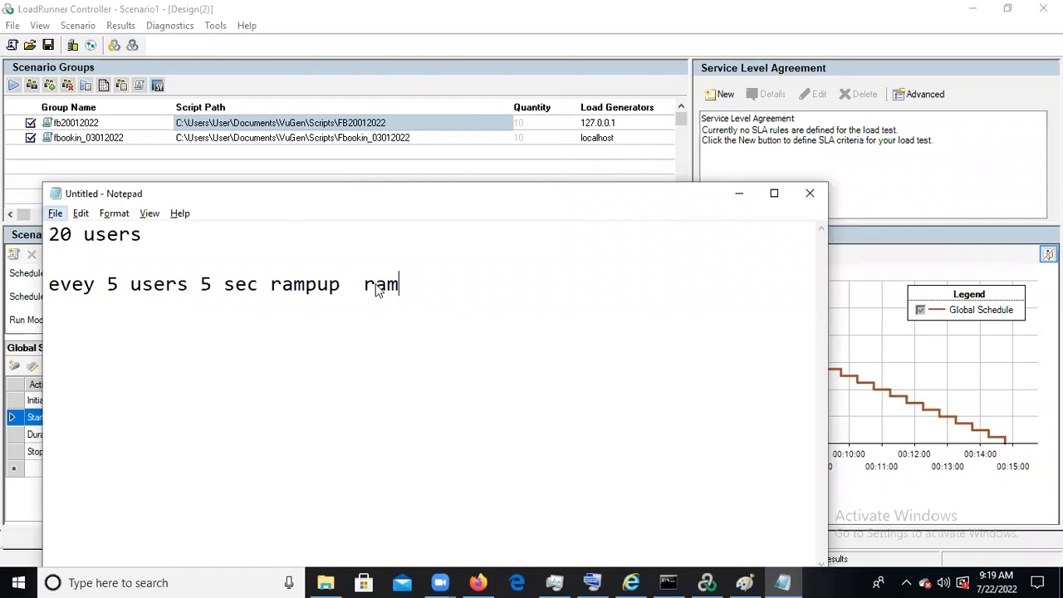
left_click(376, 283)
key("alt")
left_click(413, 282)
type("u")
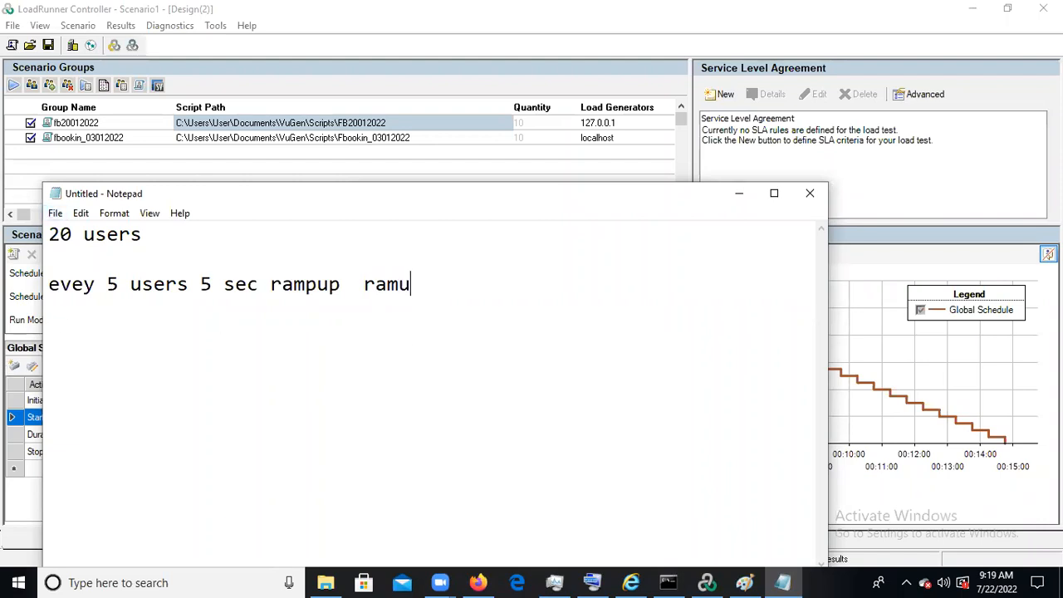
type("ptime=")
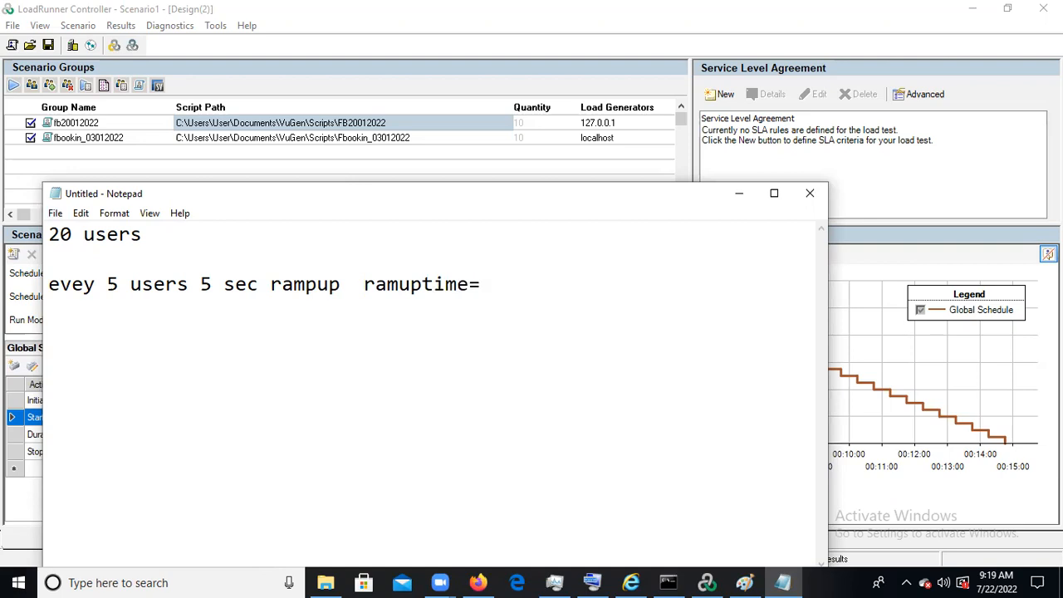
Step: Enter "20 sec" after "ramuptime=" and copy the whole ramp-up line
key("alt")
key("alt")
key("alt")
key("alt+space")
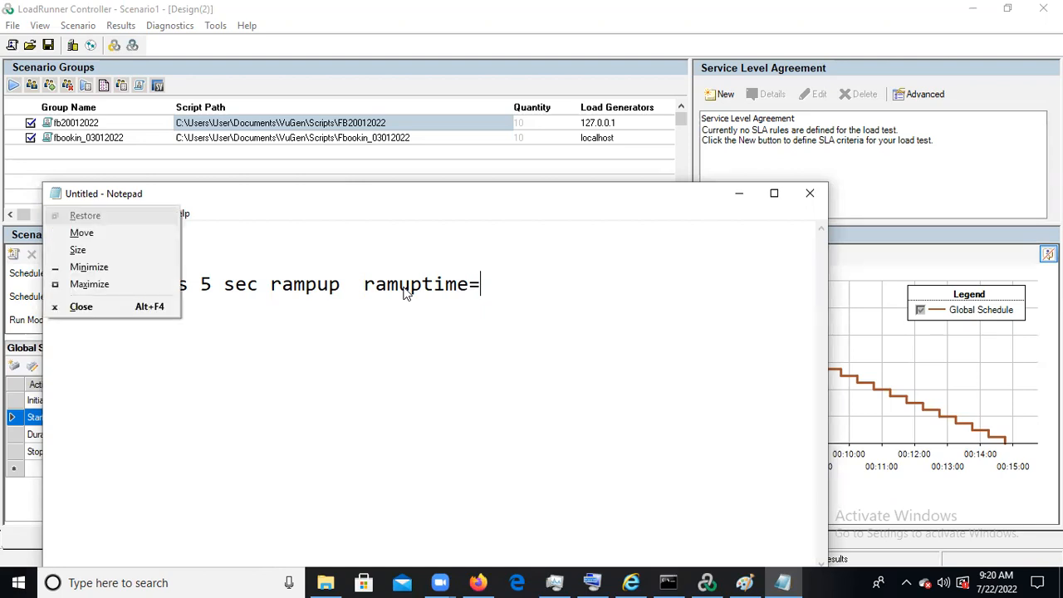
key("Escape")
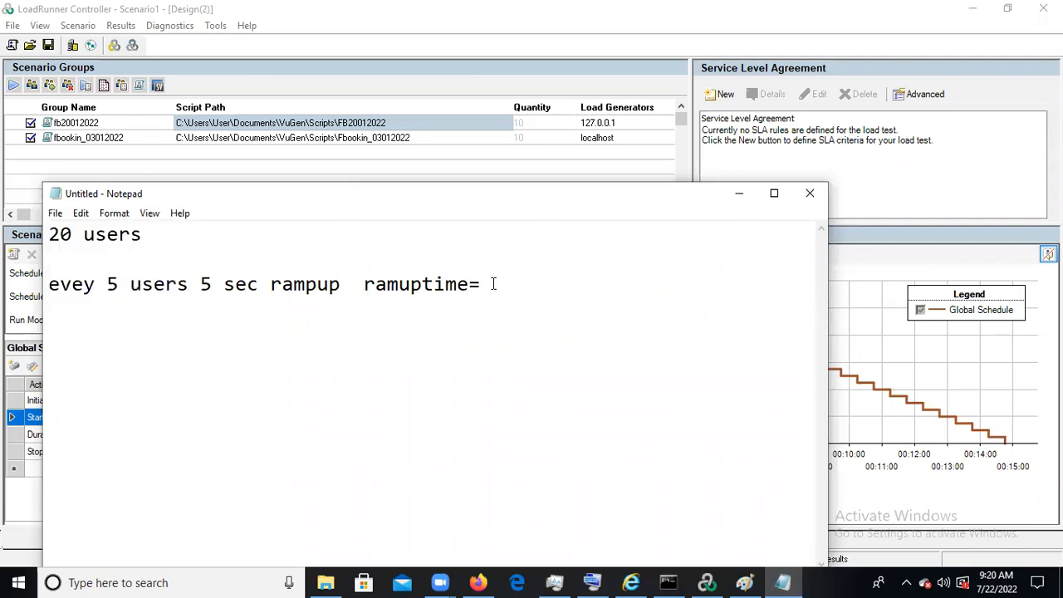
type("20 sec")
left_click_drag(570, 286, 3, 299)
key("ctrl+c")
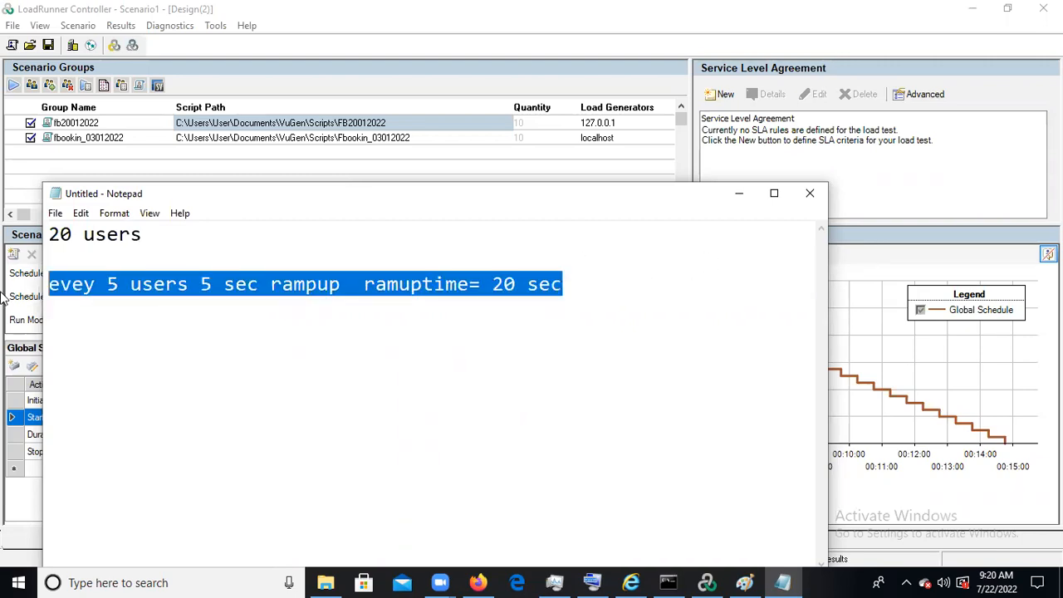
Step: Add a new line reading "duration 2 min" directly below the ramp-up line
left_click(584, 283)
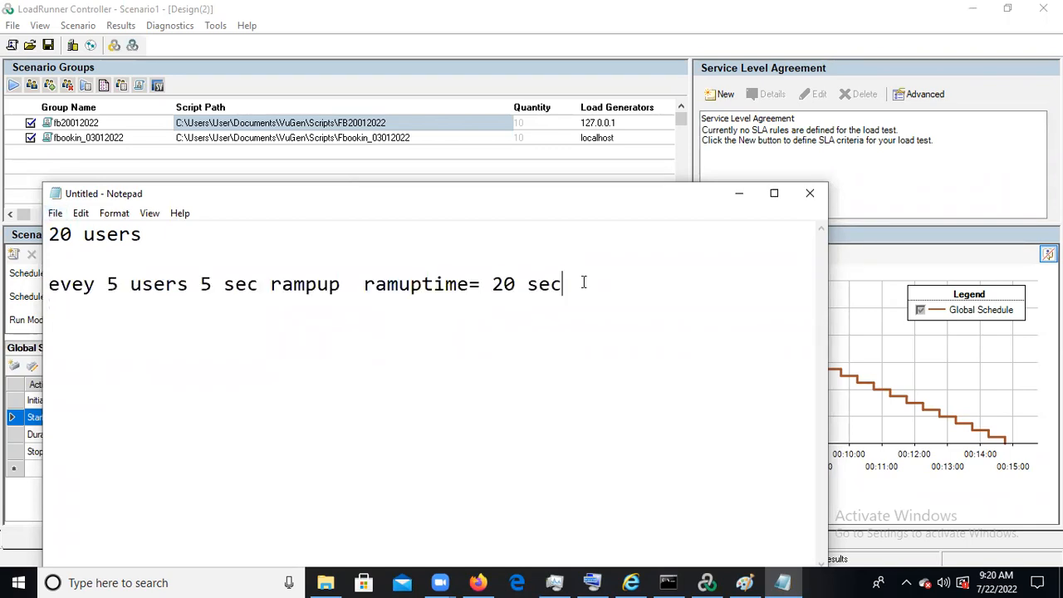
key("Return")
type("duration")
key("alt")
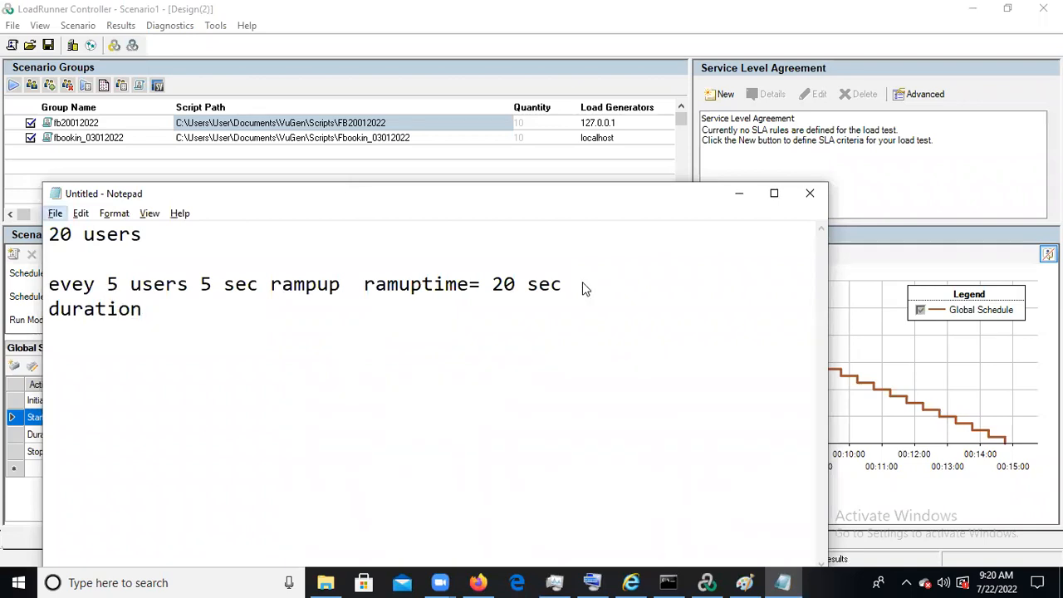
type("2")
key("space")
key("m")
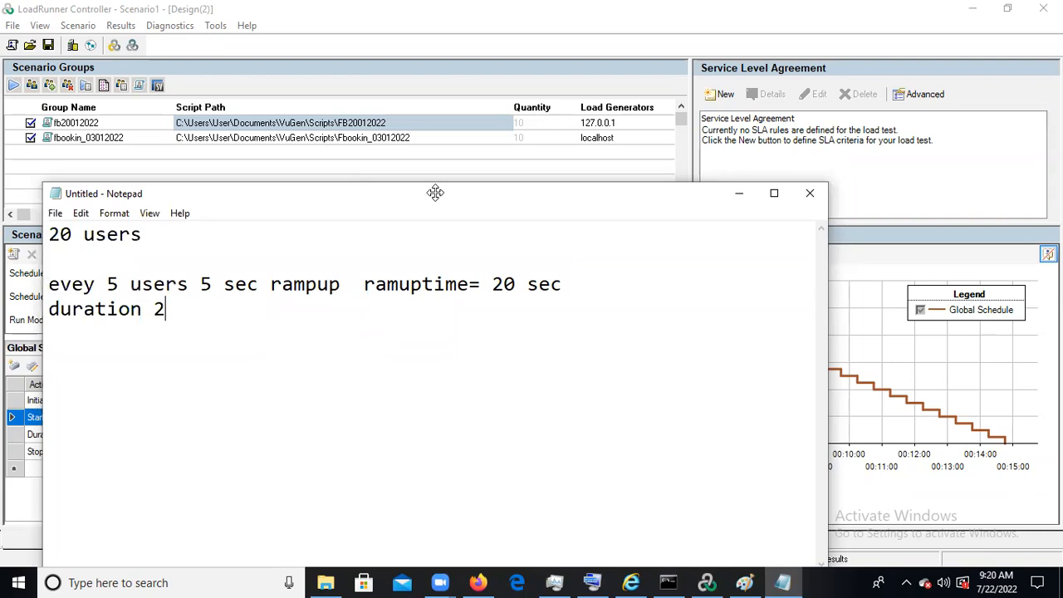
key("Escape")
type("min")
key("alt")
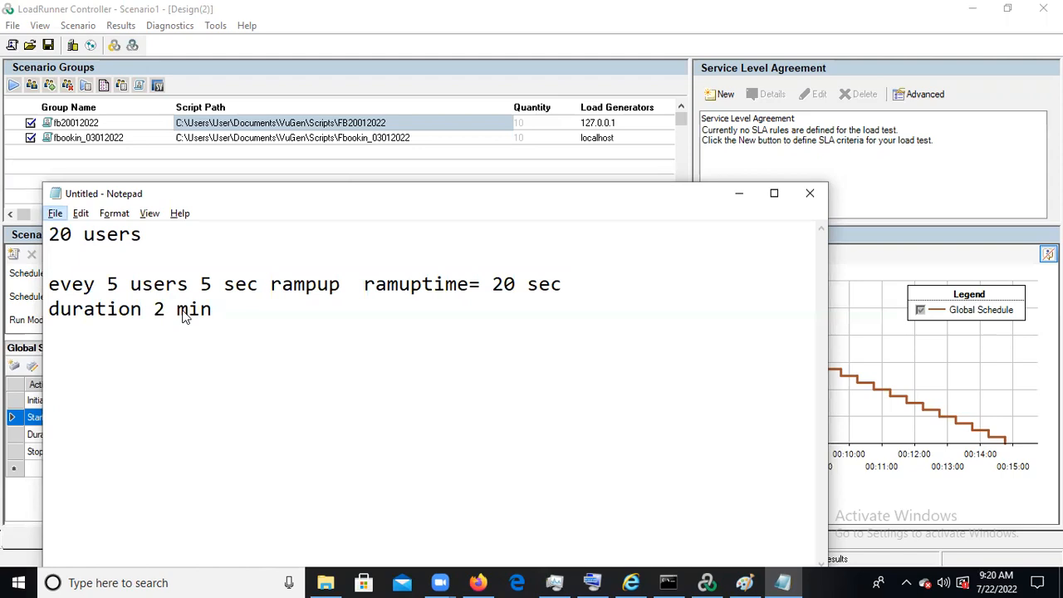
Step: Paste the copied ramp-up line on a new line below "duration 2 min"
left_click(224, 311)
key("Return")
key("Return")
left_click(62, 336)
key("ctrl+v")
key("alt")
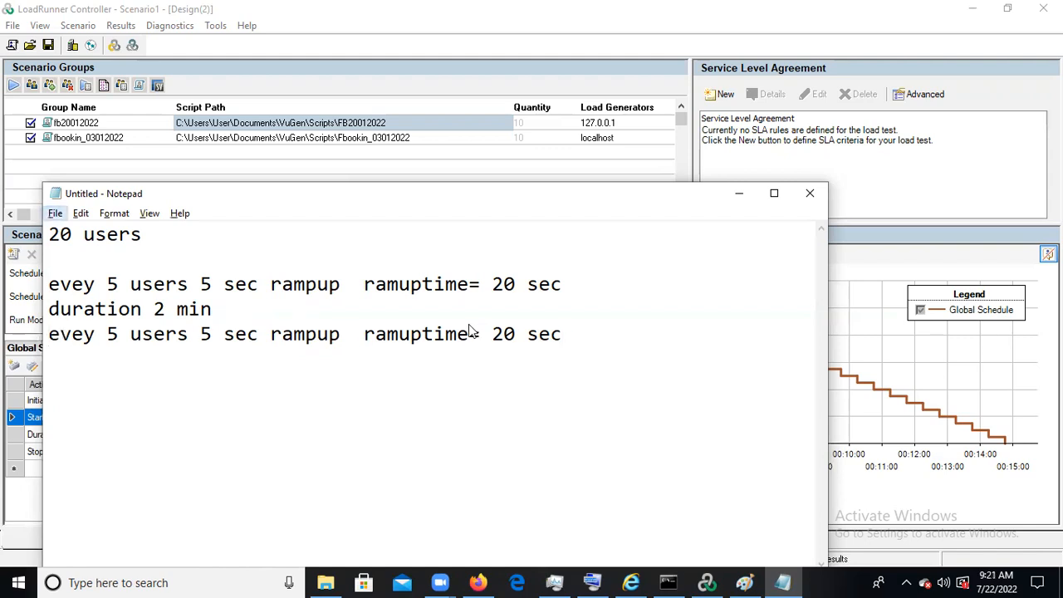
Step: Change "rampup" to "rampdown" in the pasted line below the duration
double_click(322, 336)
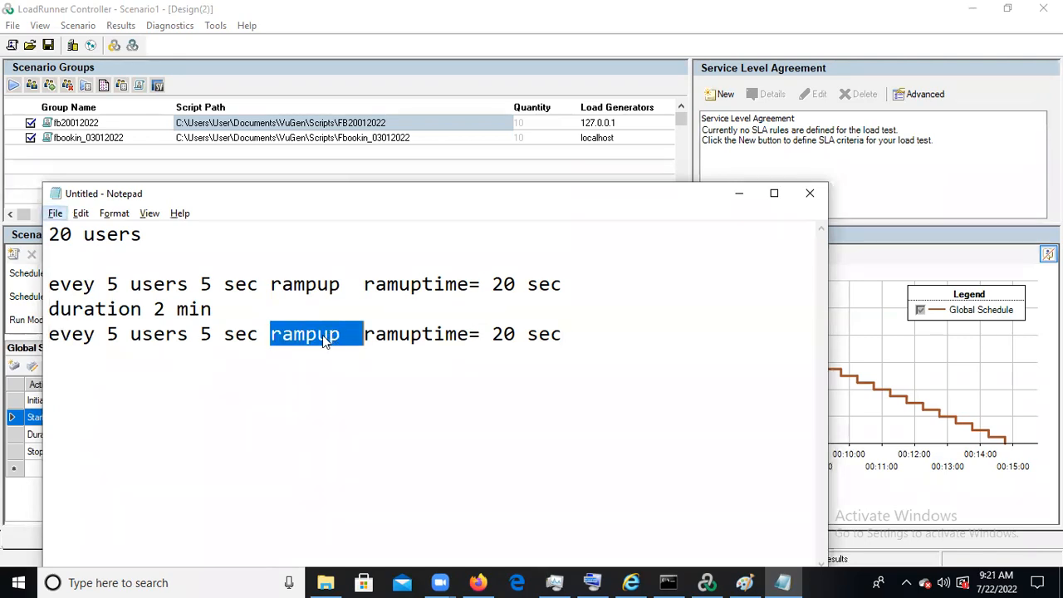
left_click(322, 334)
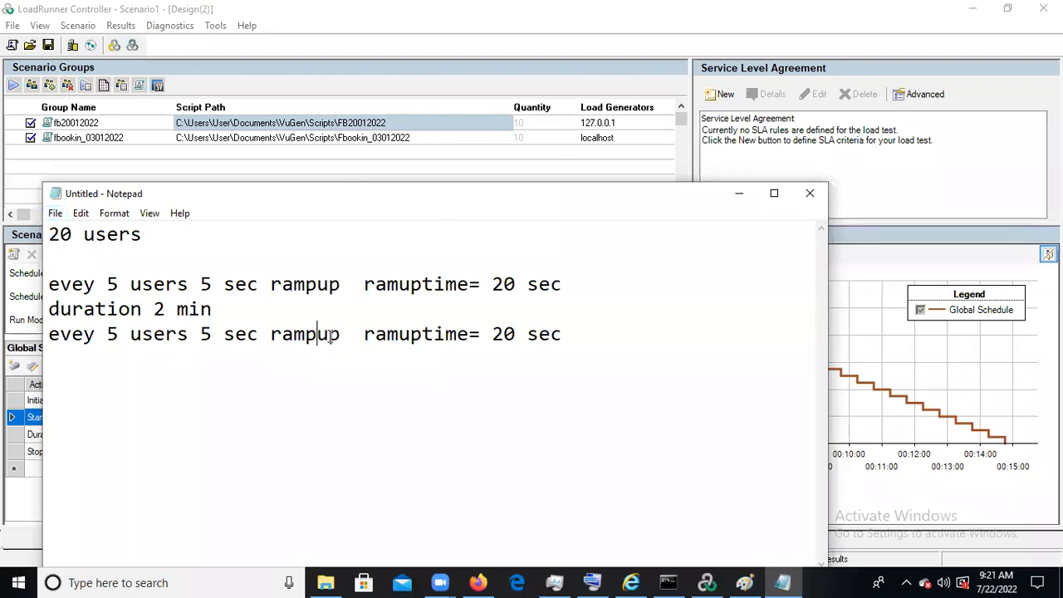
left_click_drag(340, 335, 321, 335)
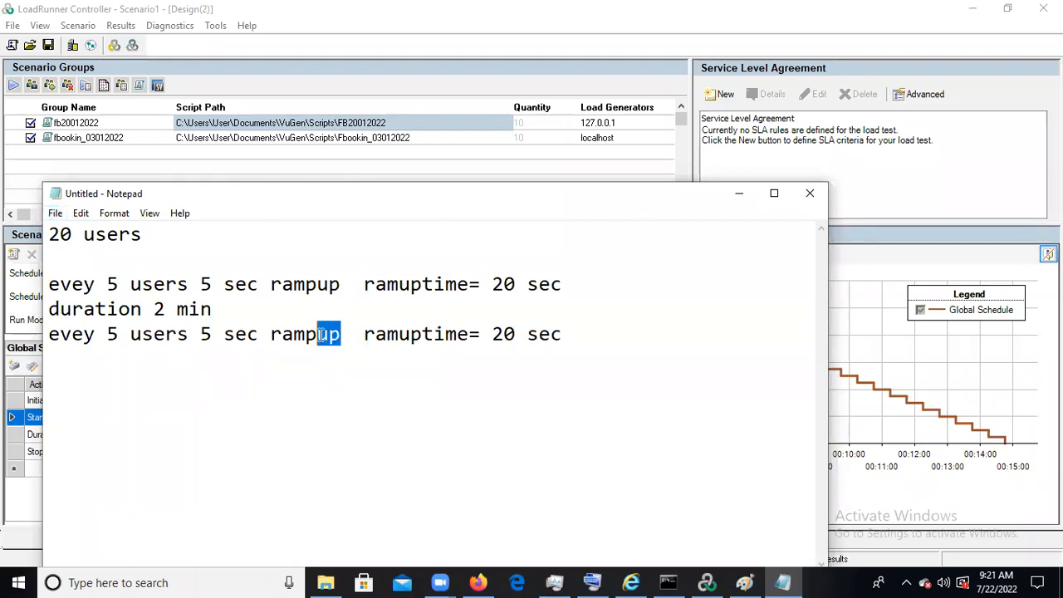
type("dow")
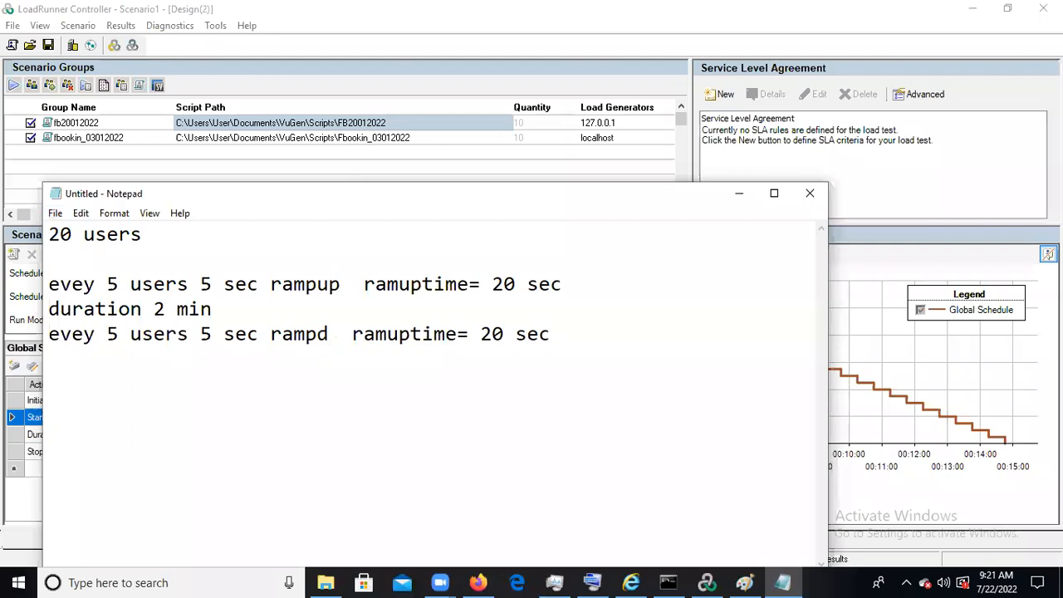
type("n")
key("alt")
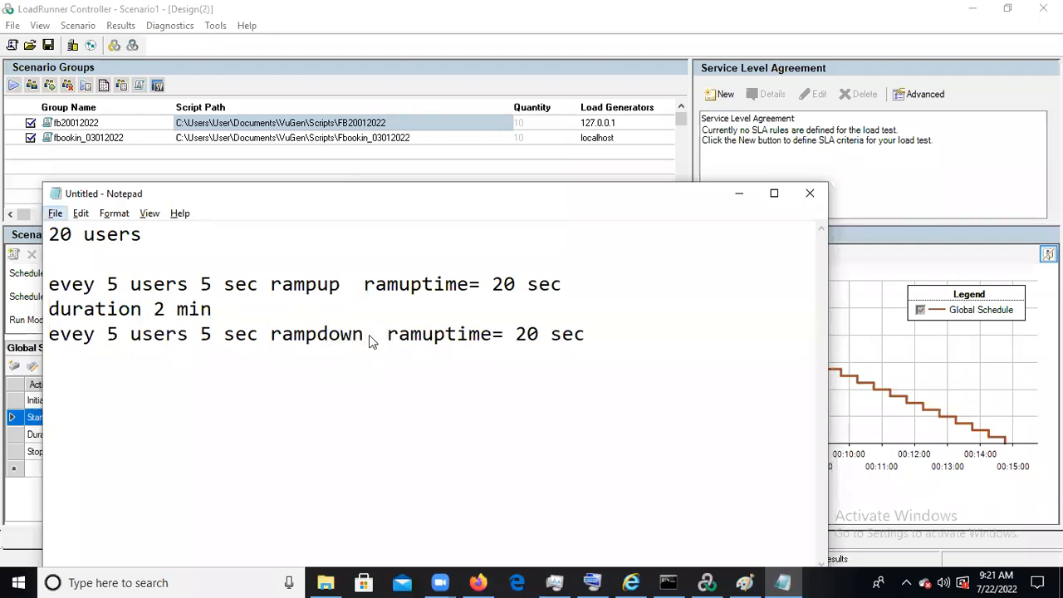
Step: Try to insert "down" between "ramup" and "time=" in the ramp-down line
left_click(453, 334)
left_click(446, 334)
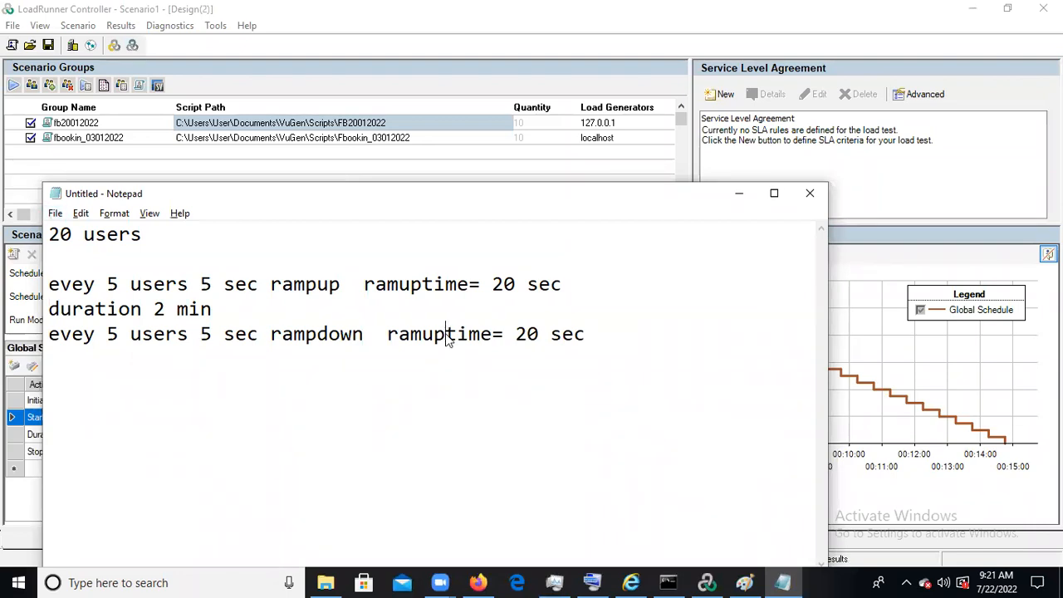
type("down")
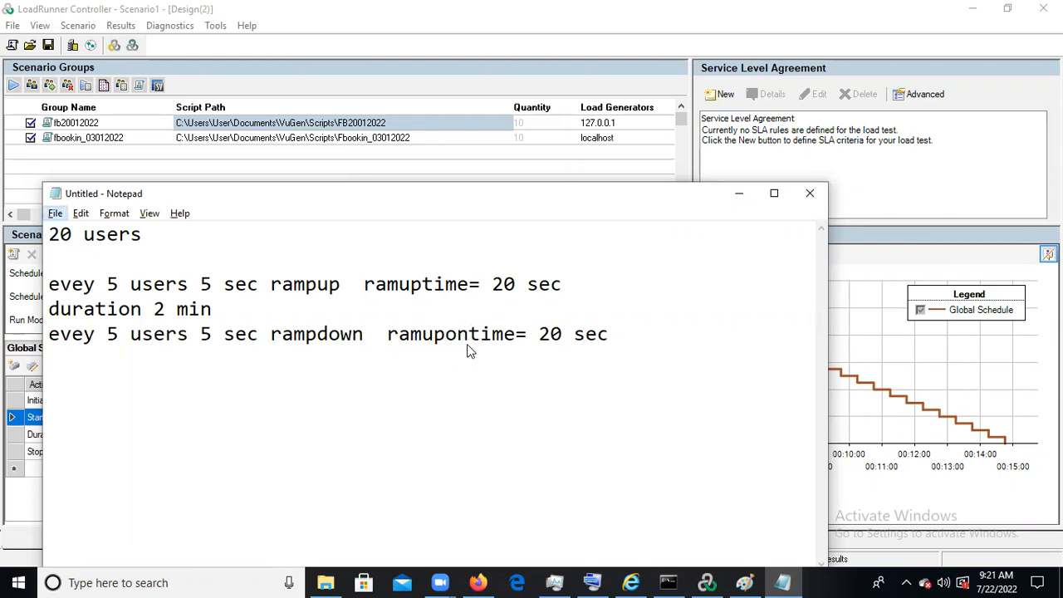
key("alt")
key("alt")
key("BackSpace")
type("r")
key("alt")
key("alt")
key("BackSpace")
key("alt")
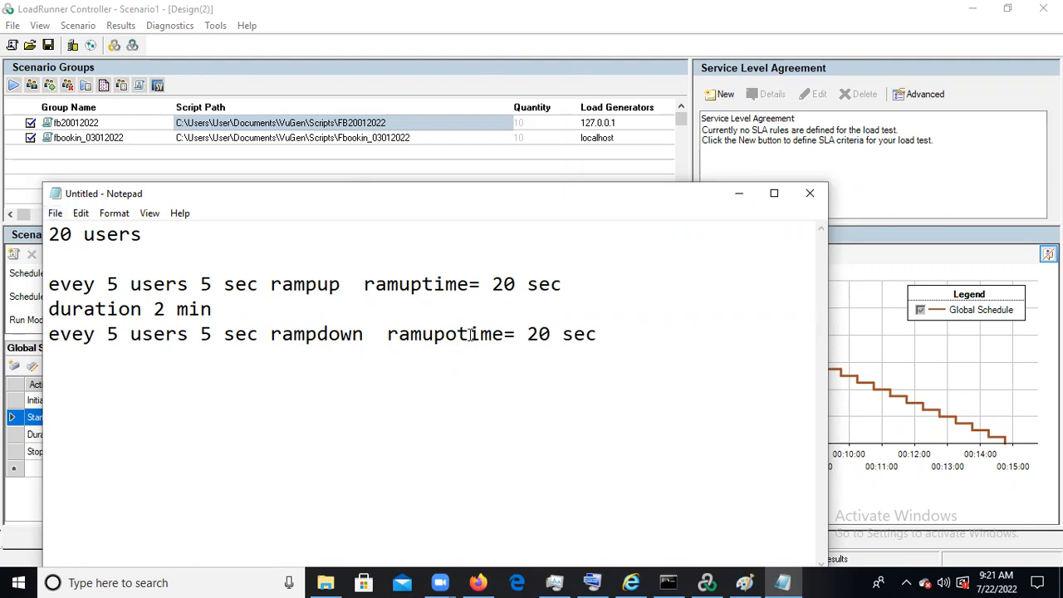
key("BackSpace")
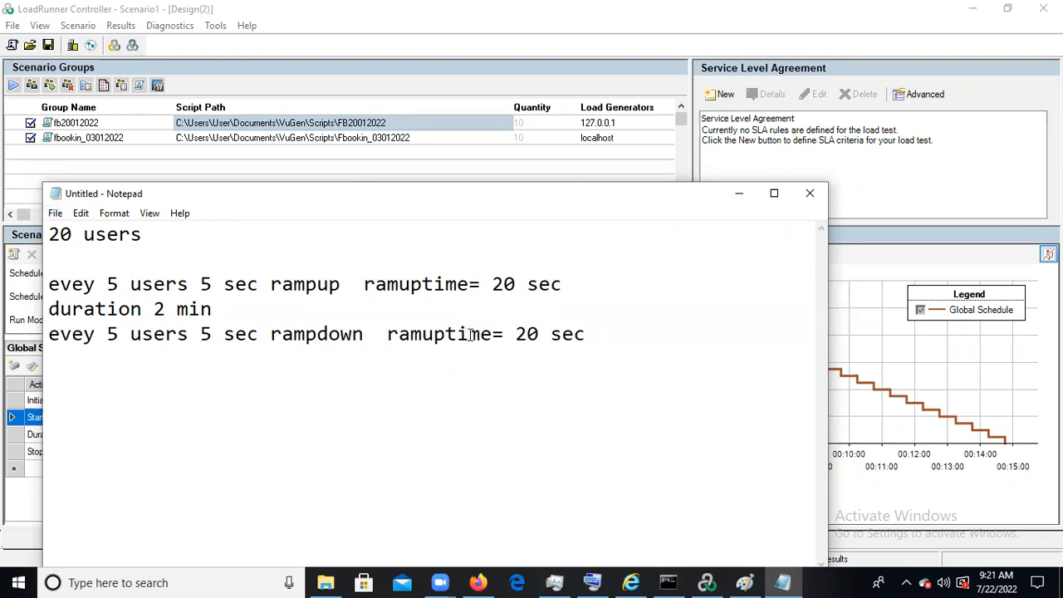
key("alt")
left_click(446, 334)
key("Return")
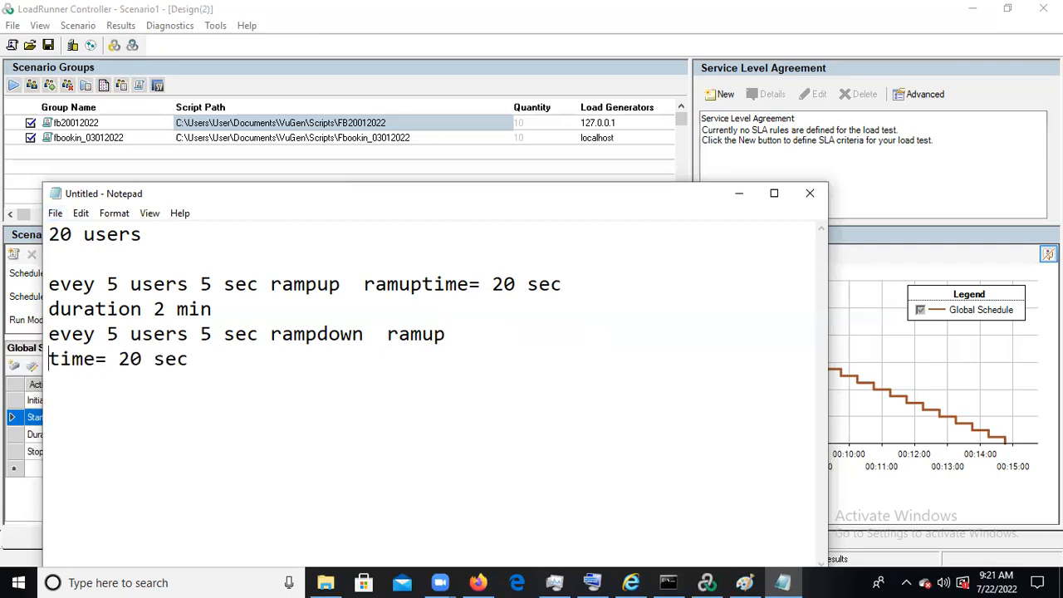
key("ctrl+z")
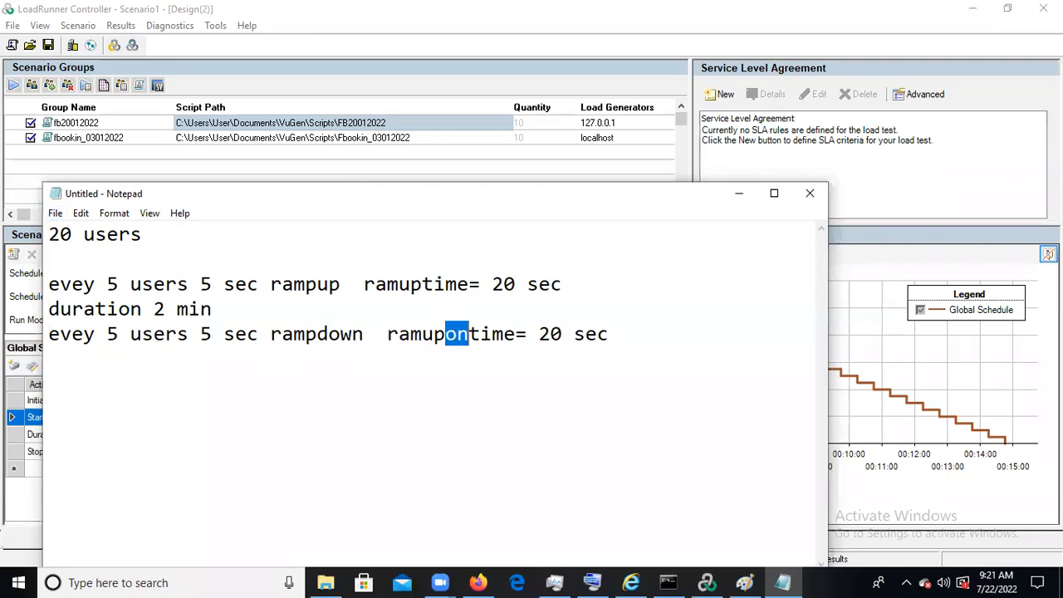
Step: Make the ramp-down line's time label read "ramupdtime=" and put "n" before "20 users"
type("d")
key("alt")
type("own")
left_click(617, 336)
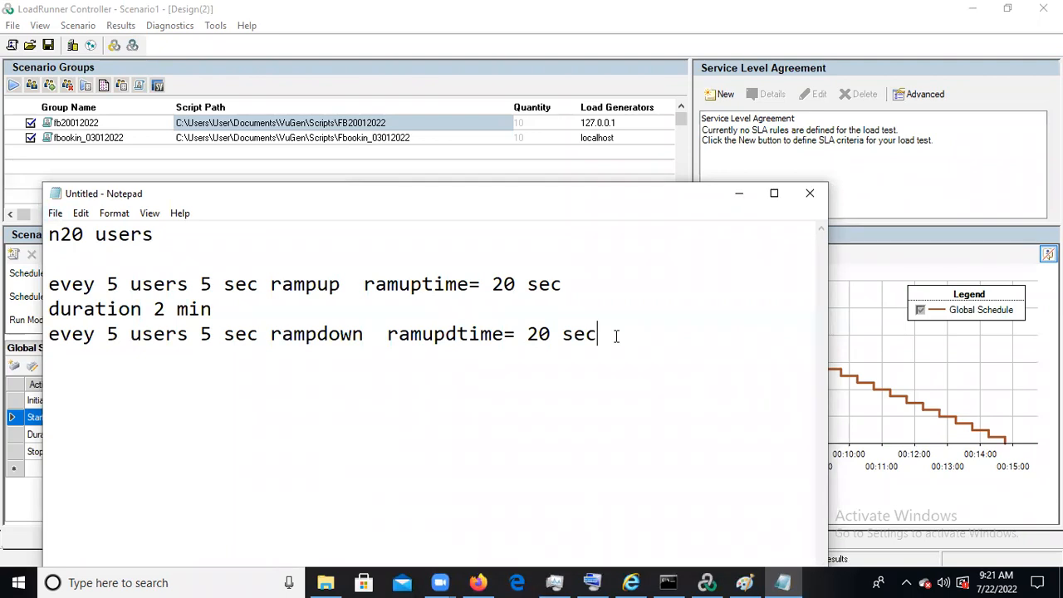
Step: Minimize the note, return to LoadRunner Controller and accept the Start Vusers action settings
key("alt")
left_click(502, 369)
key("alt")
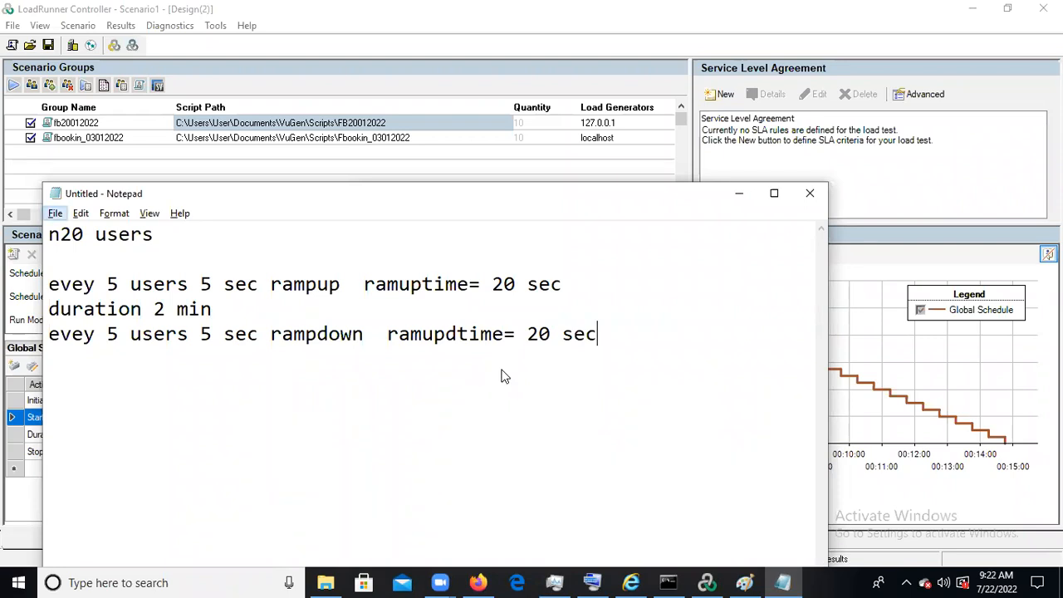
left_click(739, 193)
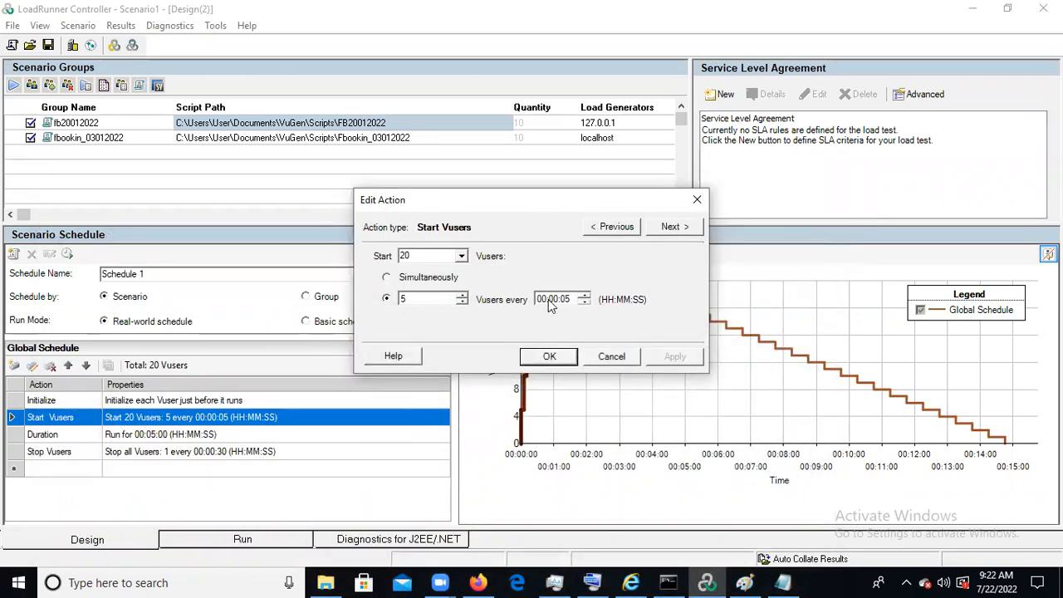
left_click(538, 356)
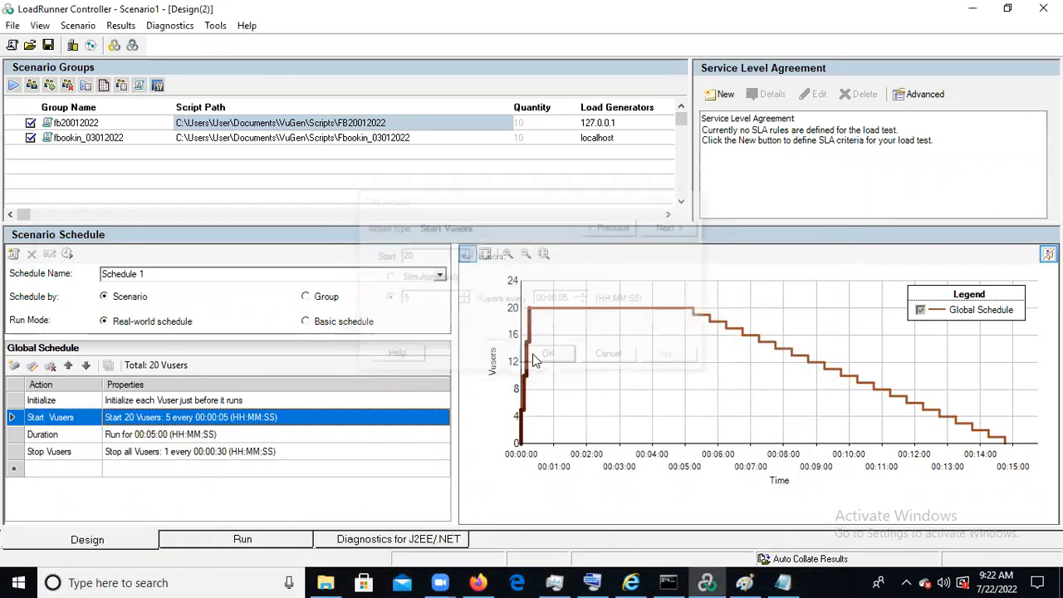
Step: Set the Duration action of the global schedule to run for 00:02:00
double_click(199, 432)
left_click(505, 277)
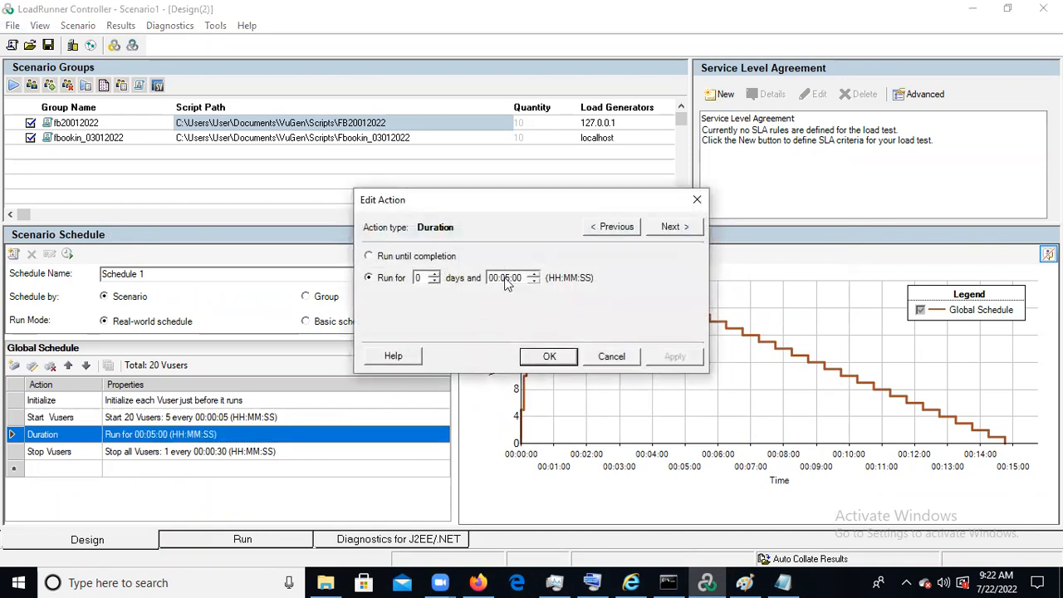
type("02")
left_click(541, 356)
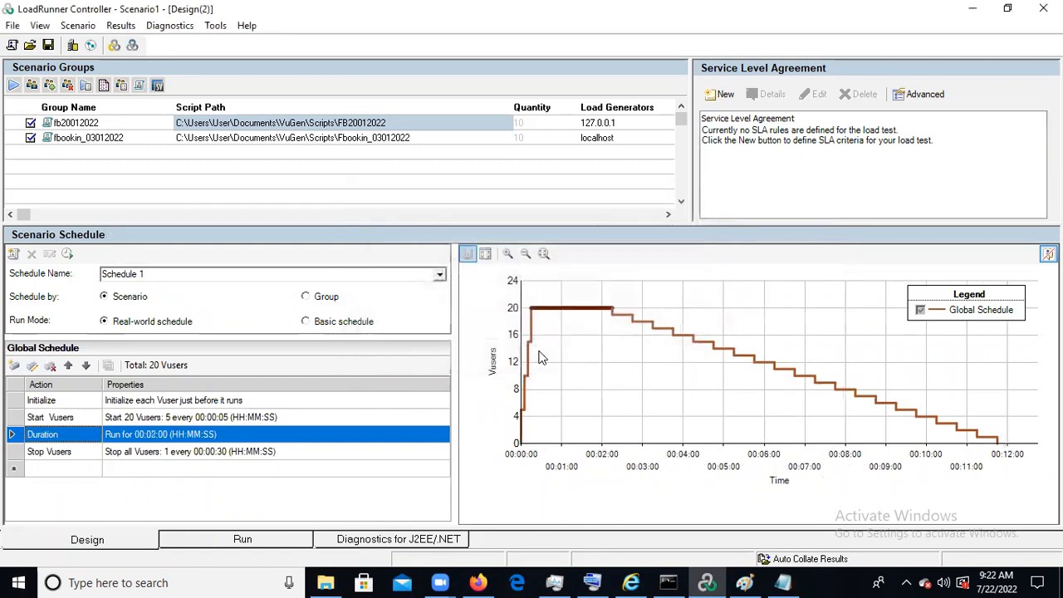
Step: Set the Stop Vusers action to stop all Vusers, 5 every 00:00:05
double_click(204, 457)
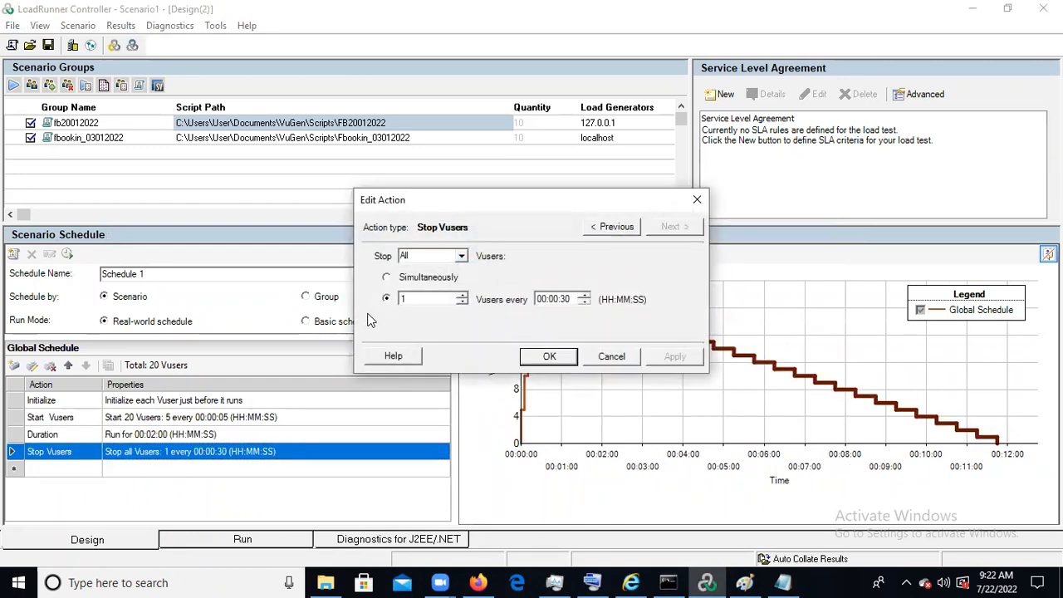
left_click_drag(422, 297, 392, 296)
type("5")
left_click(565, 301)
type("05")
left_click(551, 356)
key("alt")
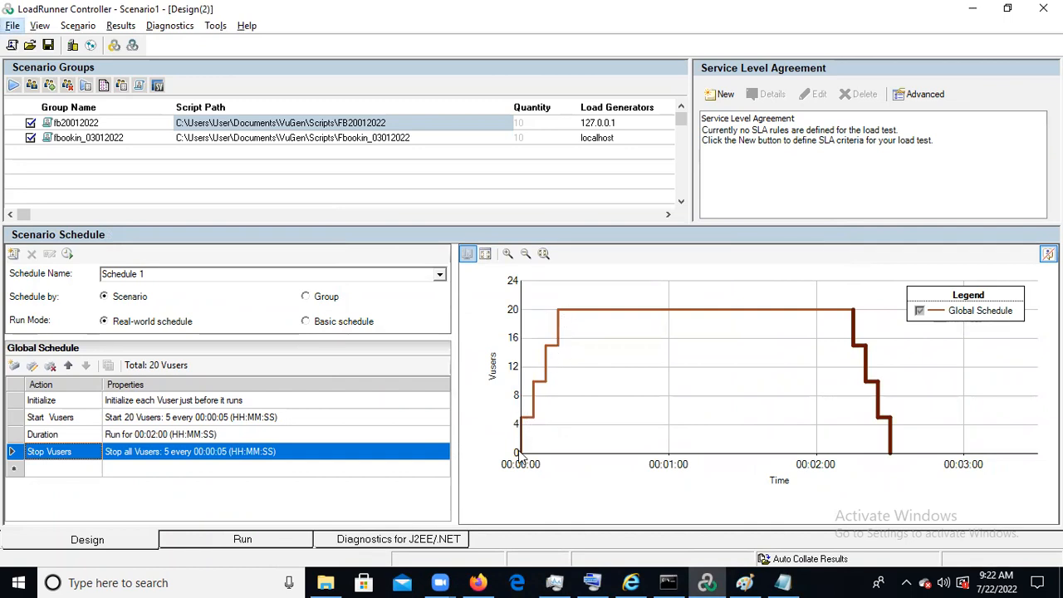
Step: Examine the ramp-up steps, the steady-state line and the start of the ramp-down on the global schedule graph
mouse_move(526, 424)
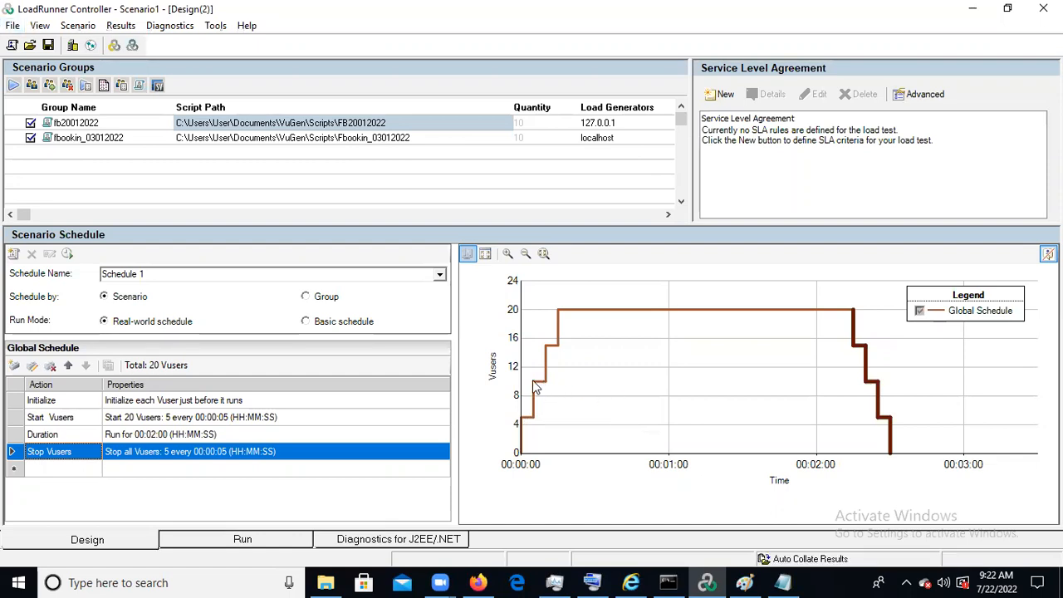
mouse_move(536, 387)
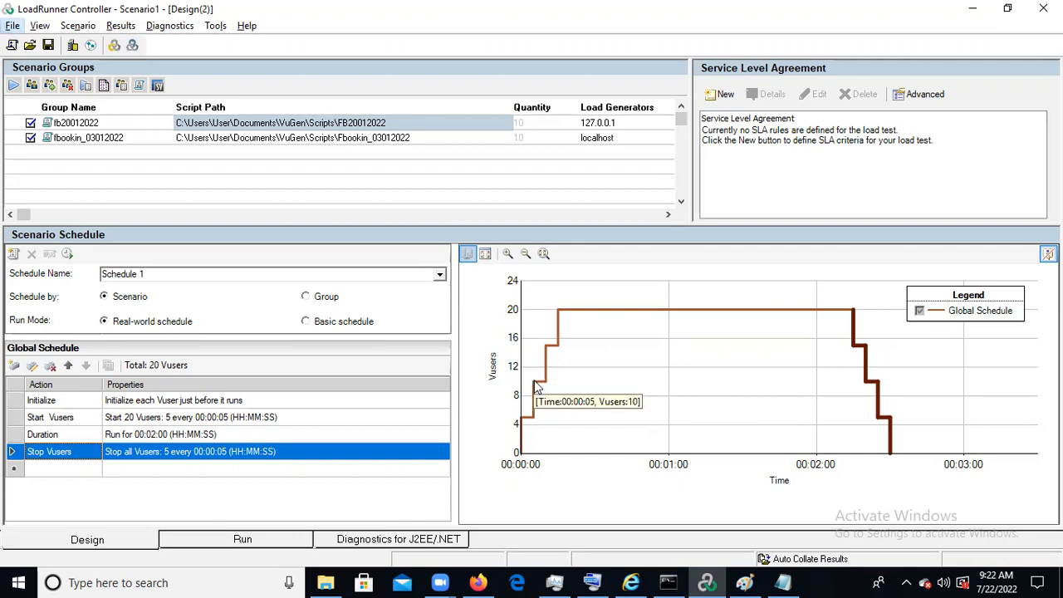
mouse_move(545, 350)
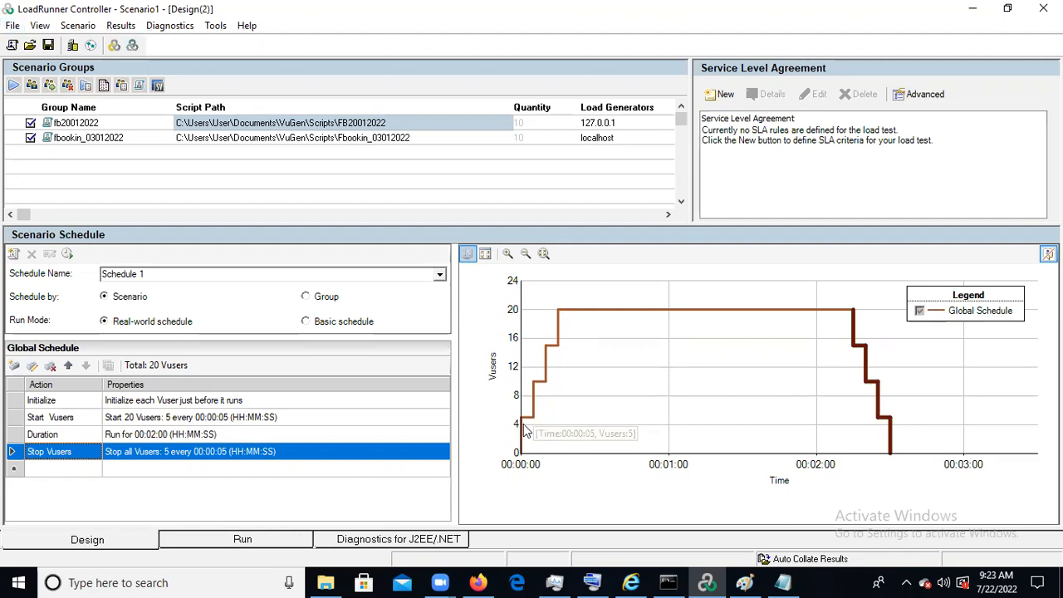
mouse_move(568, 314)
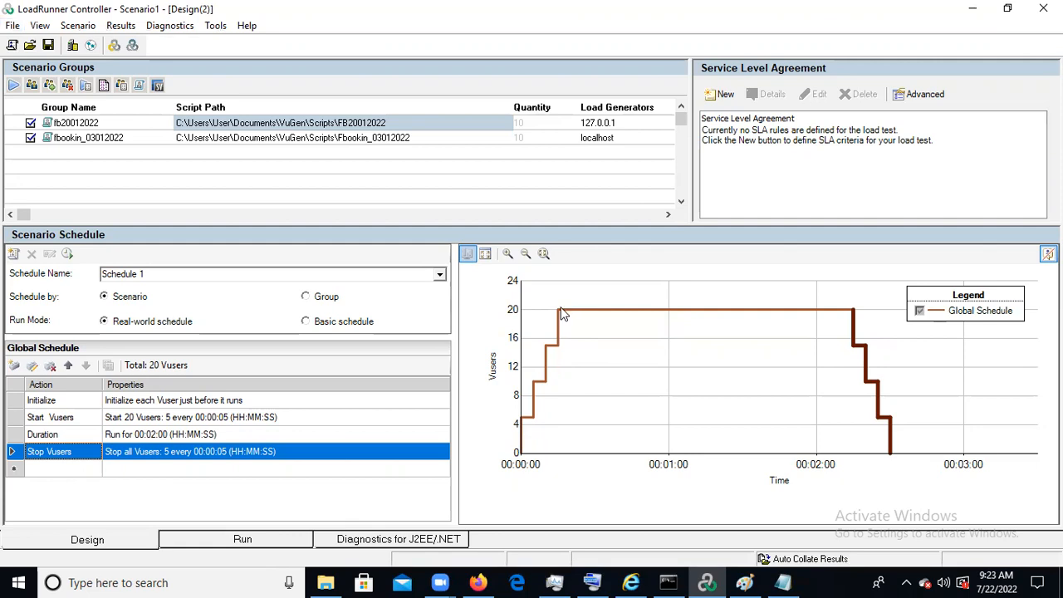
mouse_move(697, 311)
mouse_move(650, 312)
mouse_move(857, 312)
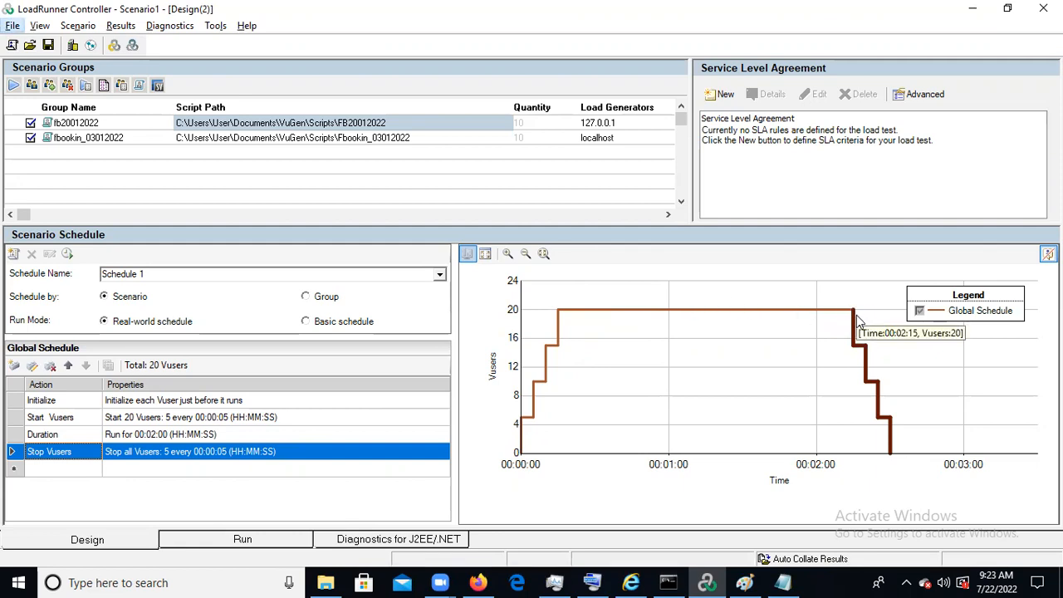
mouse_move(859, 338)
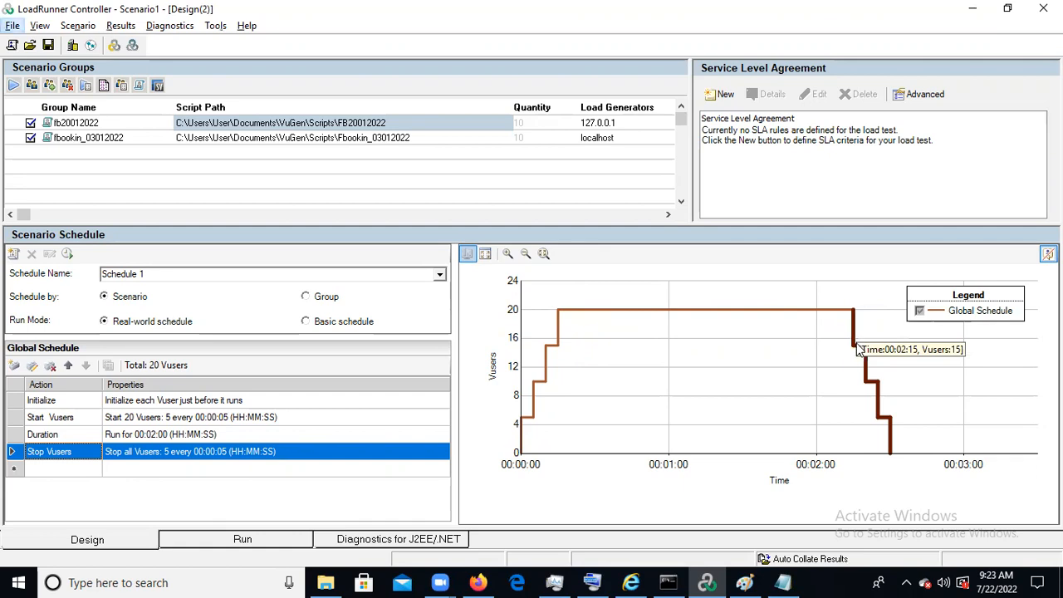
key("alt")
key("alt")
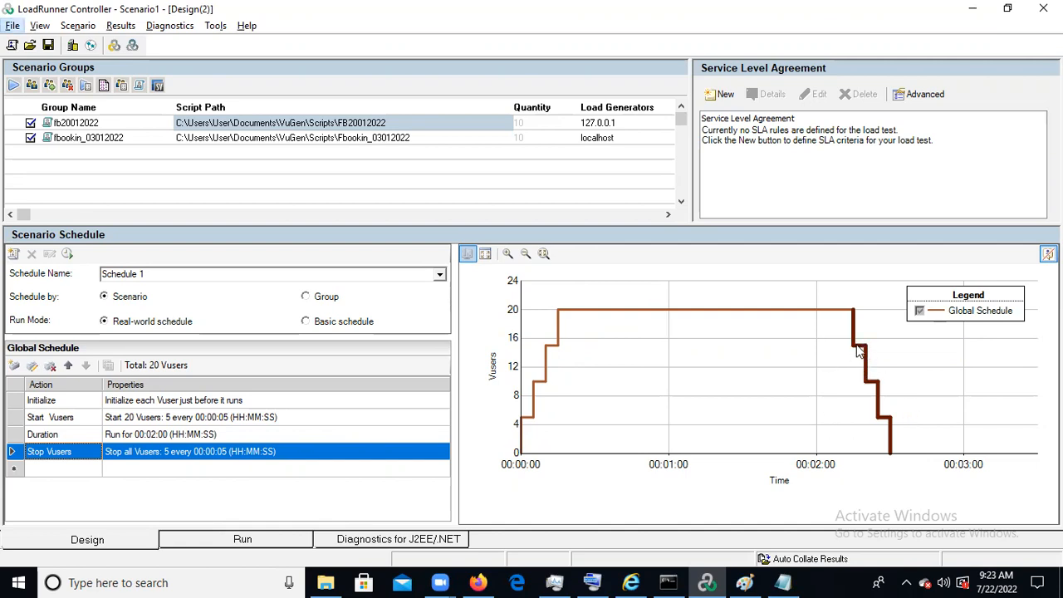
key("alt")
key("alt")
key("alt")
key("alt")
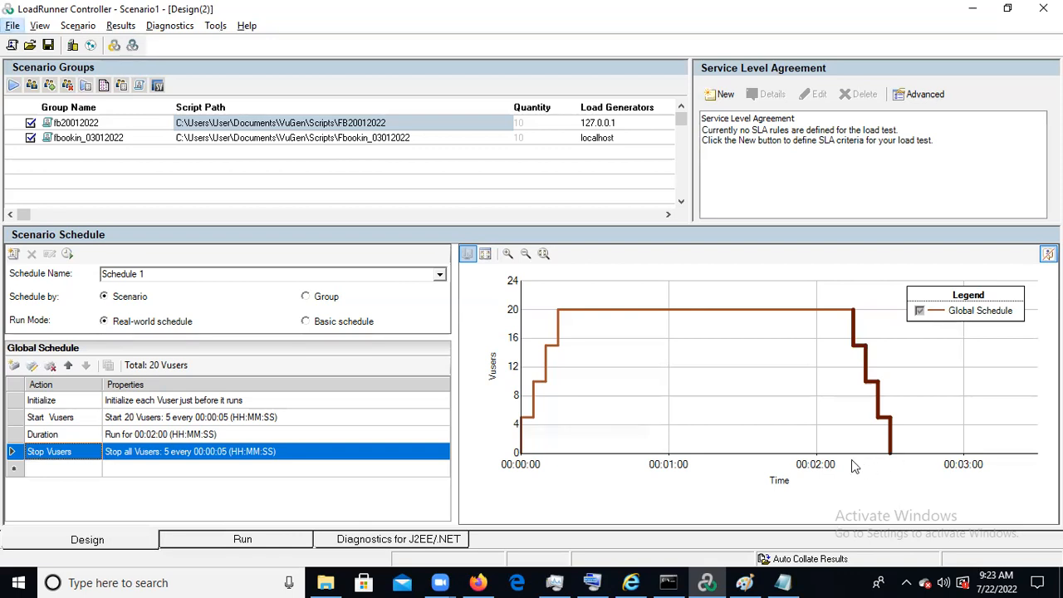
key("alt")
key("alt")
key("alt")
key("alt")
key("alt")
key("alt")
key("alt")
key("alt")
left_click(280, 137)
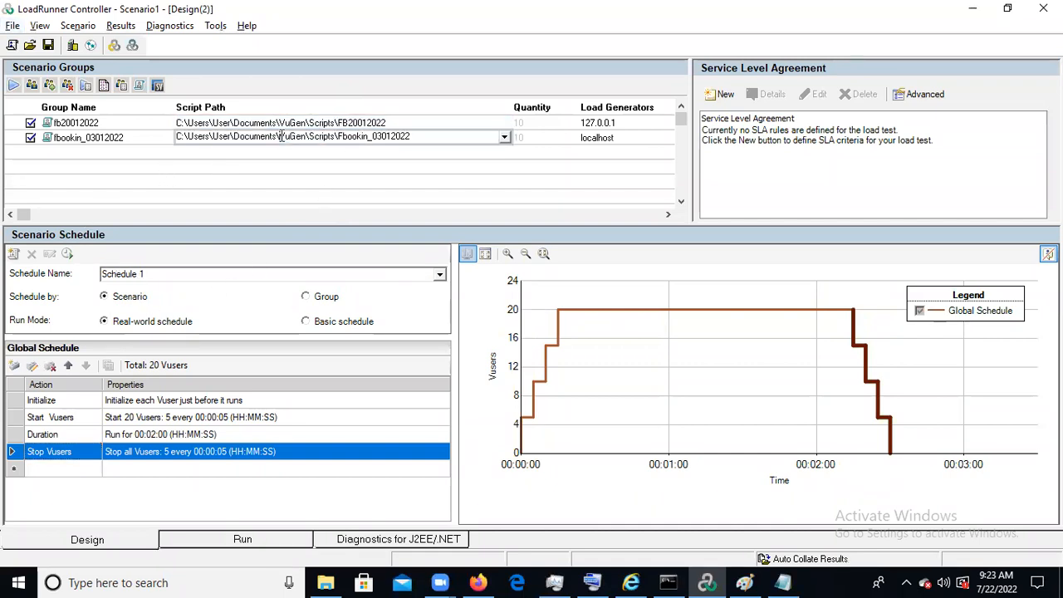
key("alt")
key("alt")
key("alt")
Step: Select the fb20012022 group's script and switch the scenario schedule from by scenario to by group
left_click(384, 122)
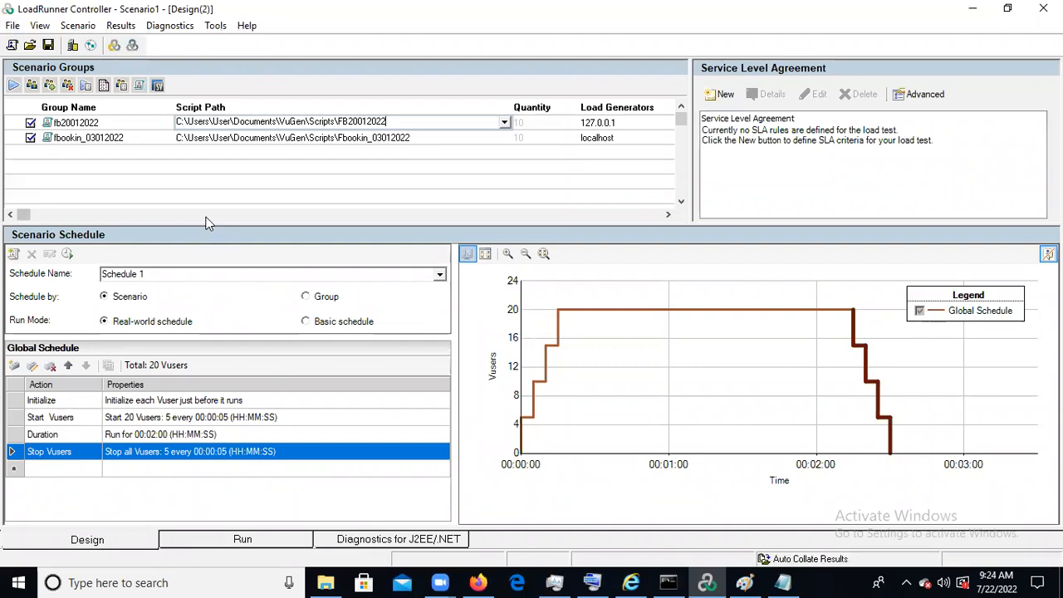
key("alt")
key("alt")
key("alt")
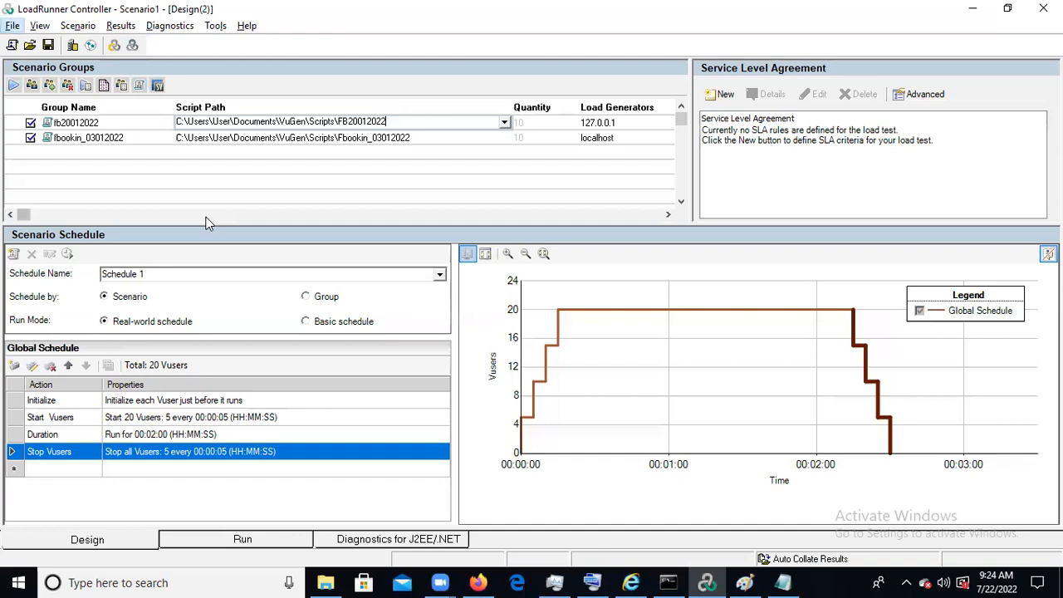
key("alt")
key("alt")
key("alt")
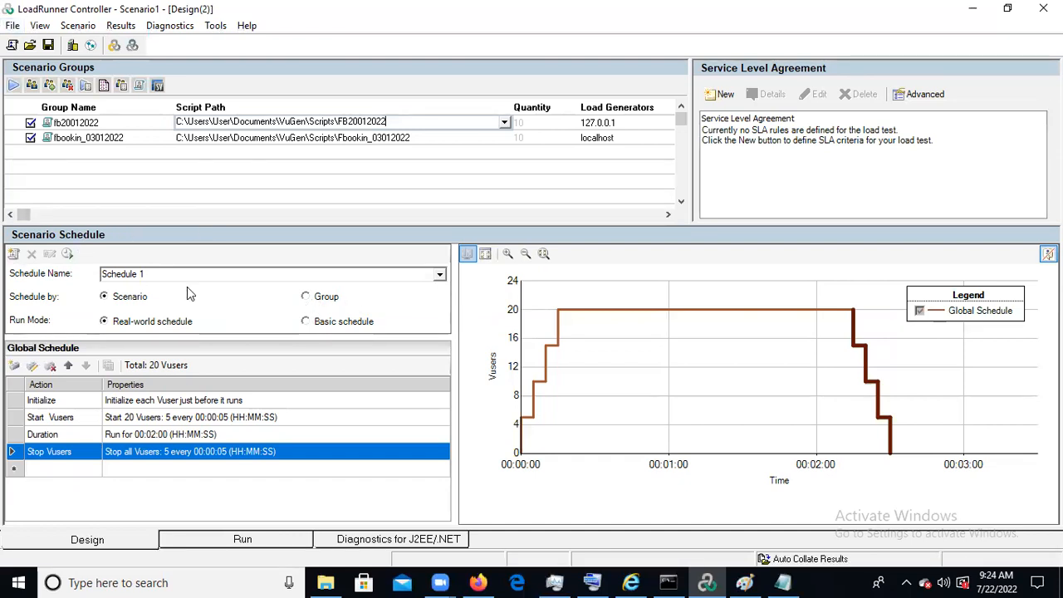
key("alt")
left_click(306, 297)
key("alt")
key("alt")
key("alt")
key("alt")
key("alt")
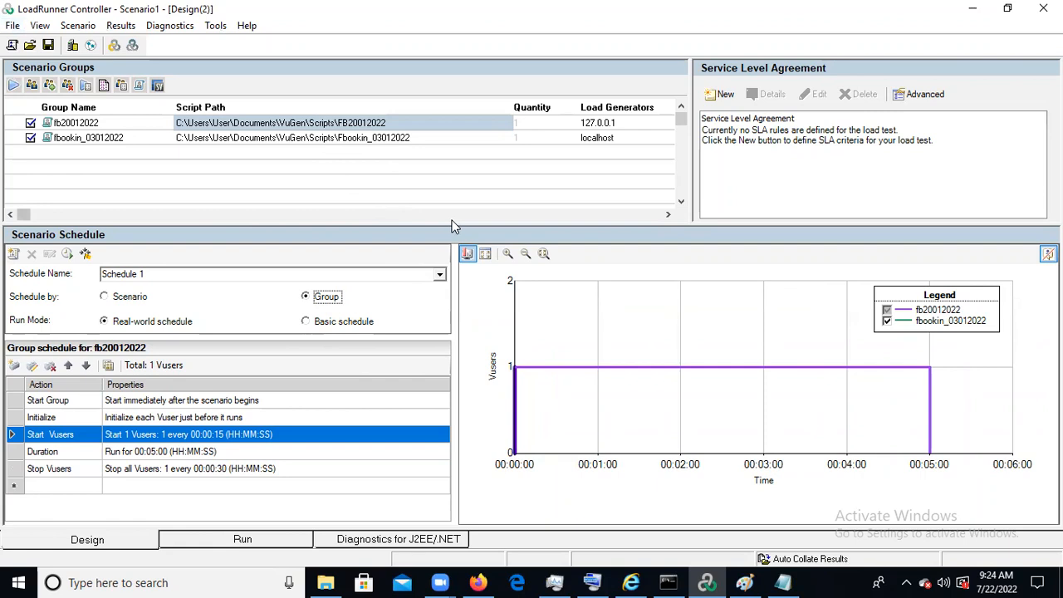
key("alt")
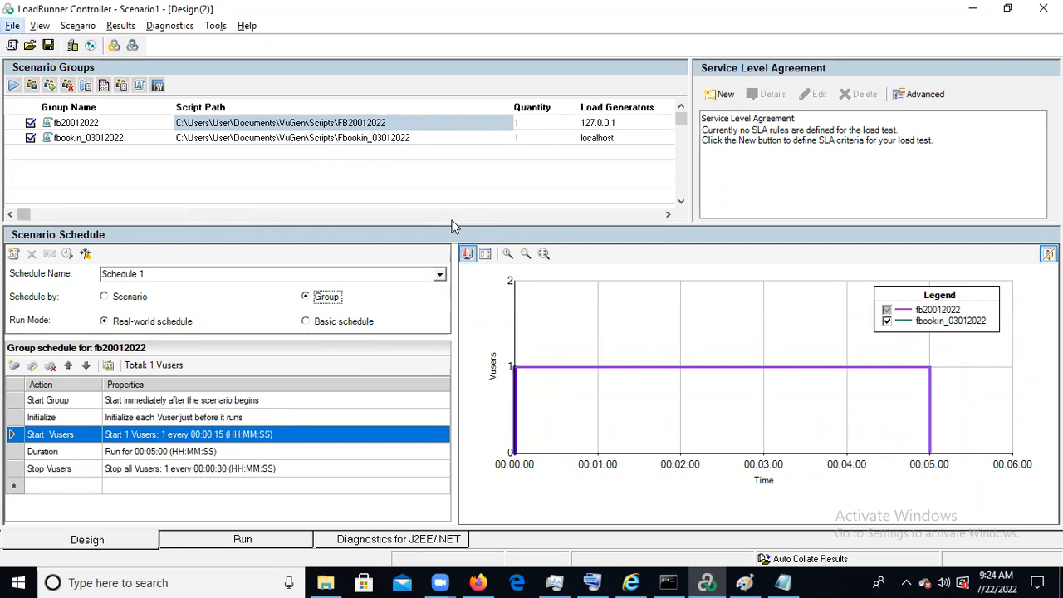
key("alt")
key("alt")
key("alt")
key("alt")
key("alt")
key("alt")
key("alt")
key("alt")
key("alt")
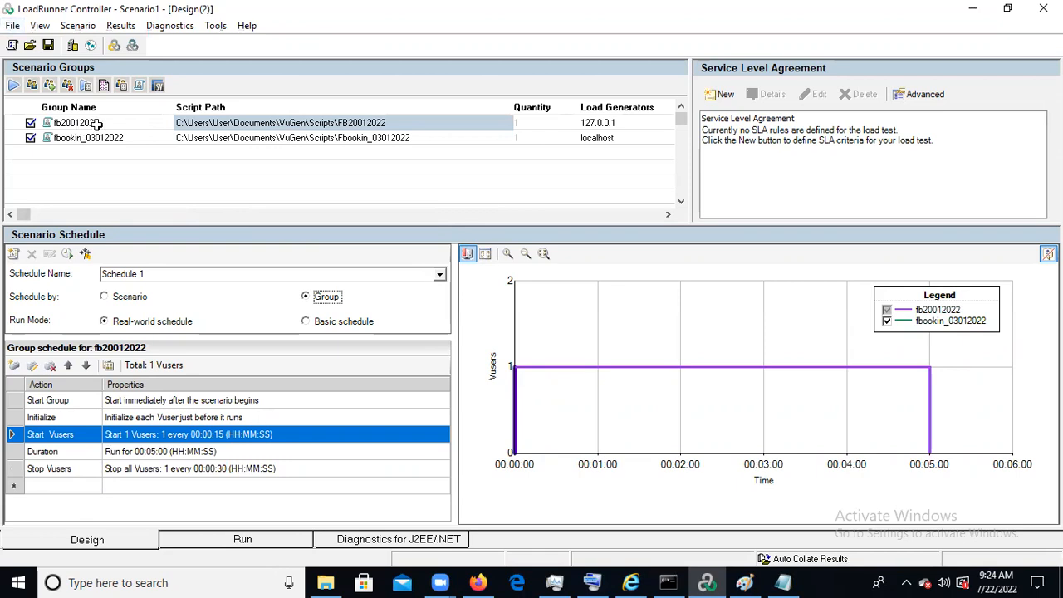
Step: Set the fb20012022 group's Start Vusers action to start 10 Vusers, 2 every 00:00:05
double_click(198, 433)
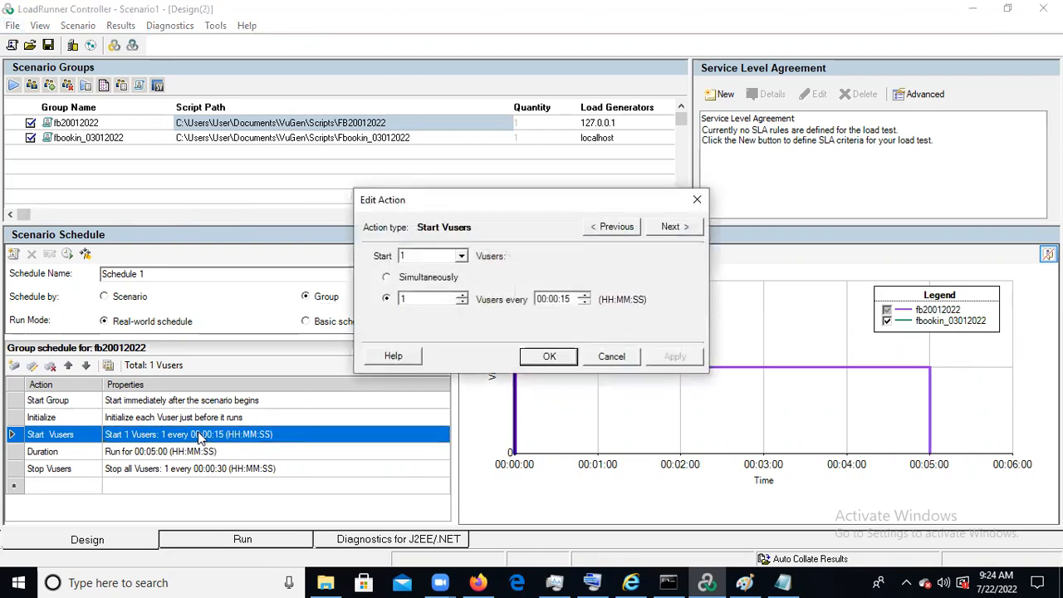
double_click(417, 257)
left_click(419, 256)
type("0")
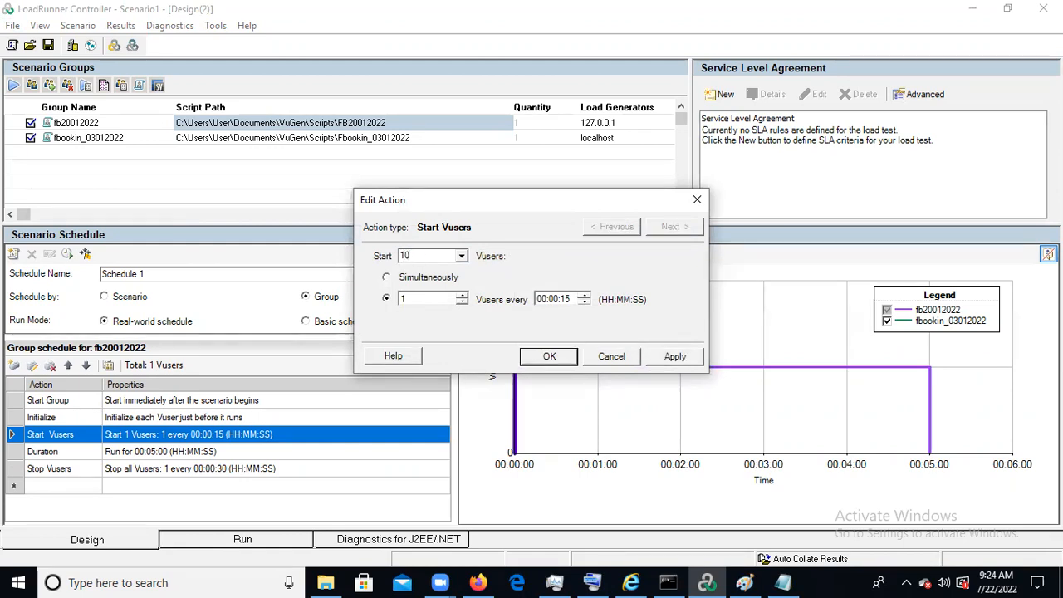
left_click(416, 298)
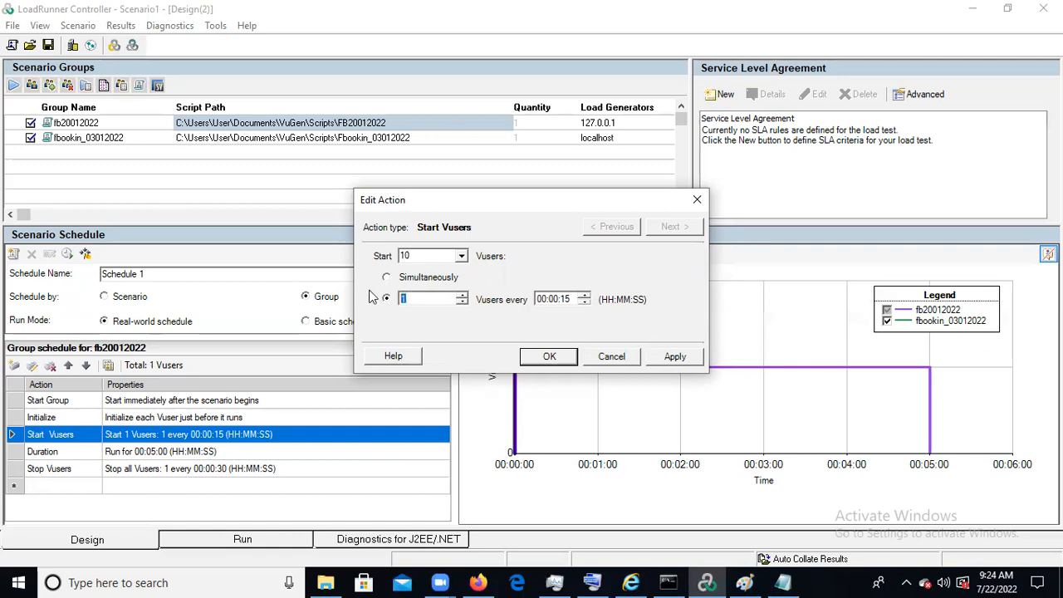
left_click(461, 295)
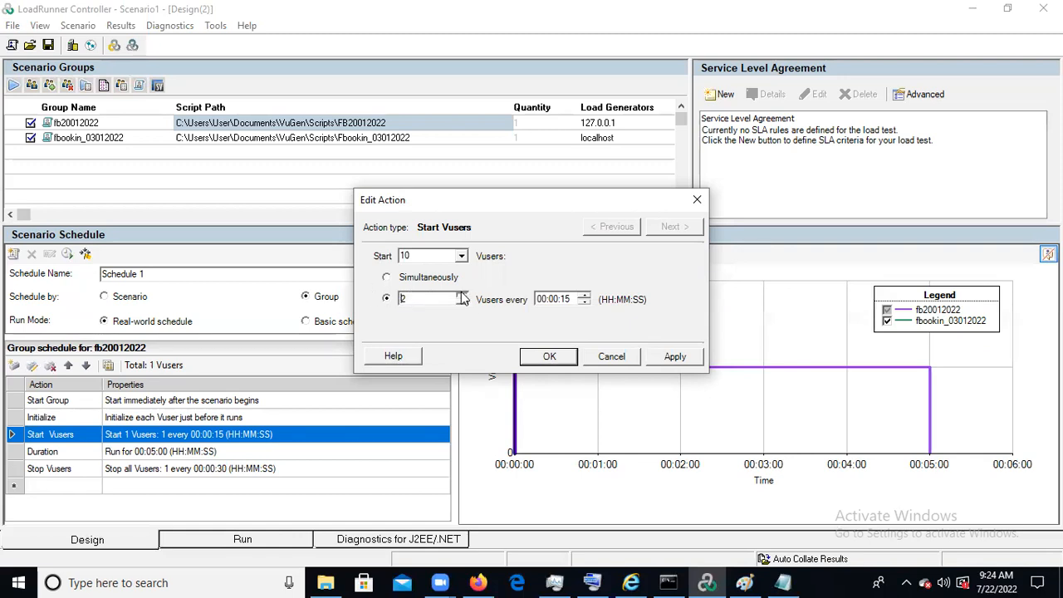
left_click(568, 301)
type("05")
left_click(550, 357)
left_click(549, 359)
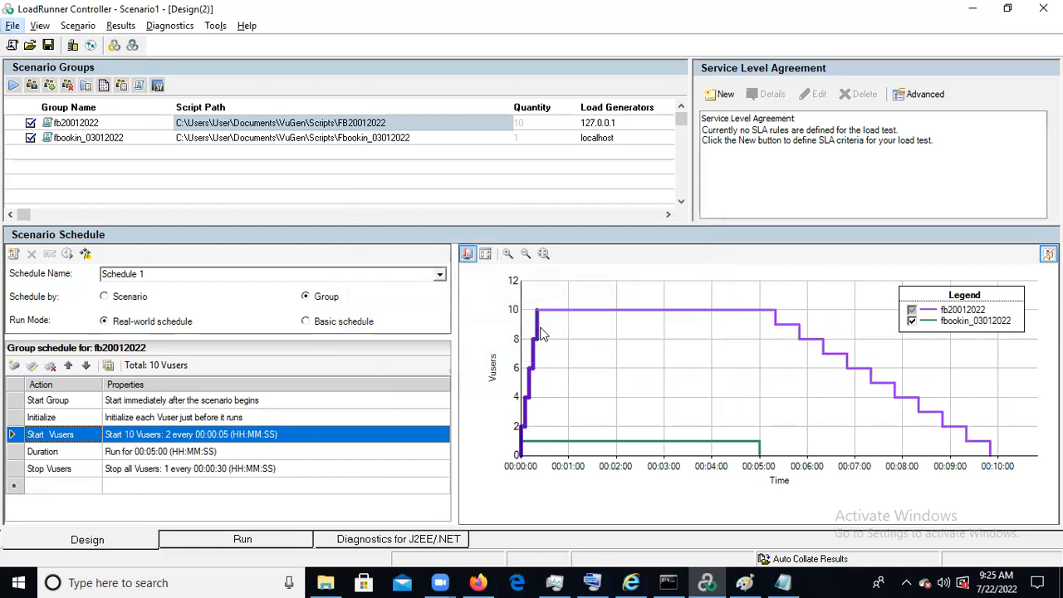
Step: Set the fb20012022 group's Duration action to run for 00:02:00
double_click(163, 451)
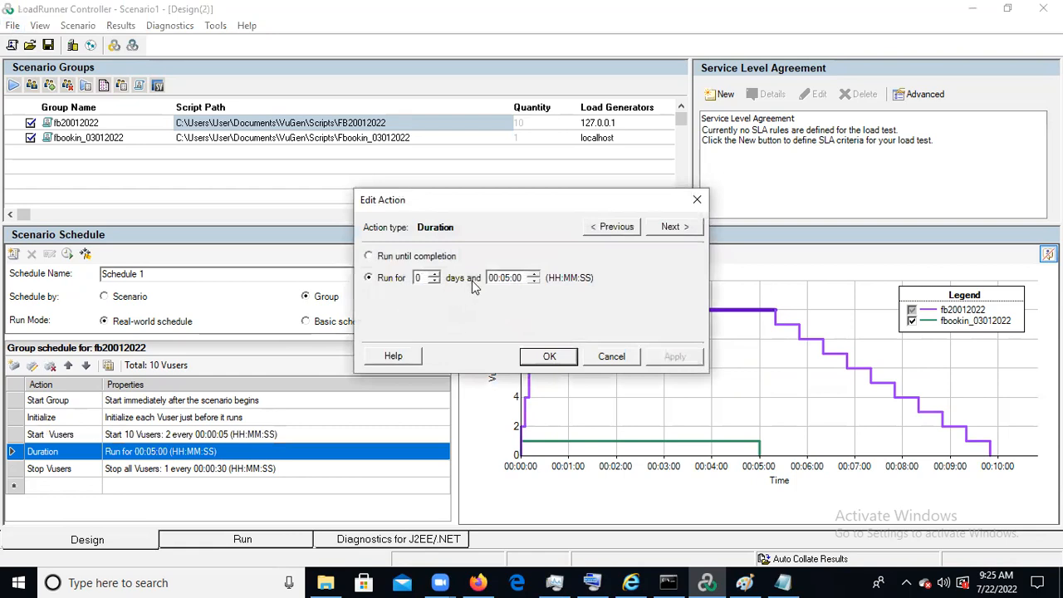
left_click(502, 280)
type("0")
left_click(516, 280)
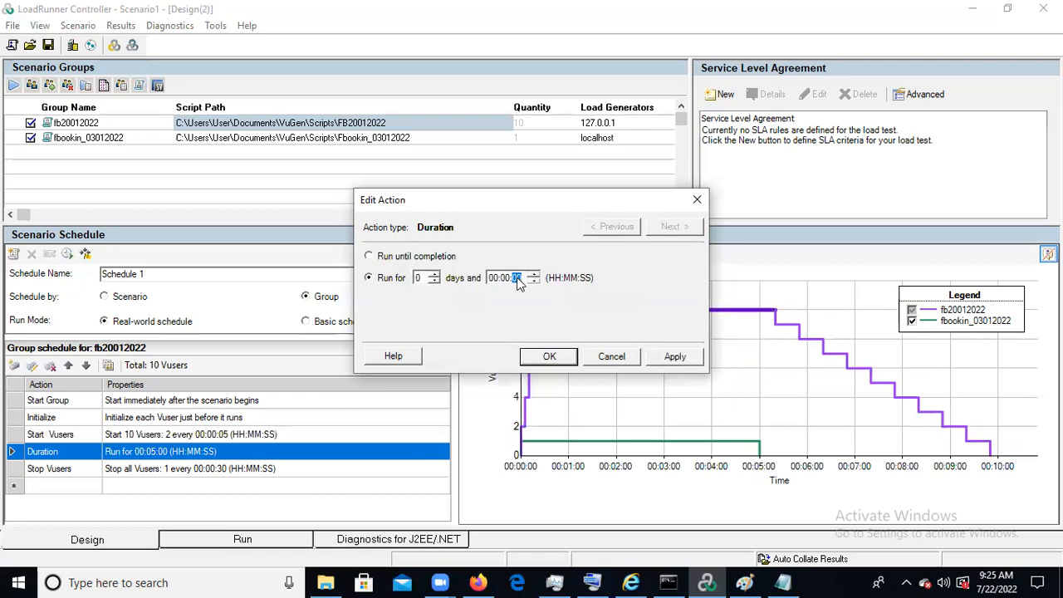
type("1")
left_click(493, 278)
left_click(506, 279)
left_click(506, 279)
left_click(514, 280)
left_click(506, 279)
type("10")
left_click(548, 357)
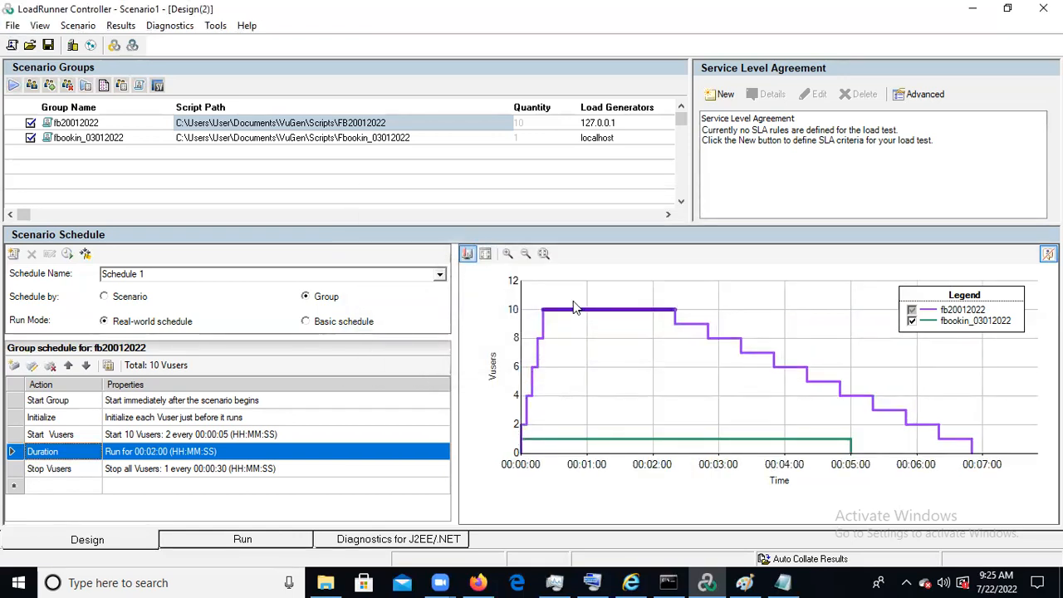
Step: Set the fb20012022 group's Stop Vusers action to stop all Vusers, 2 every 00:00:05
left_click(164, 472)
double_click(164, 477)
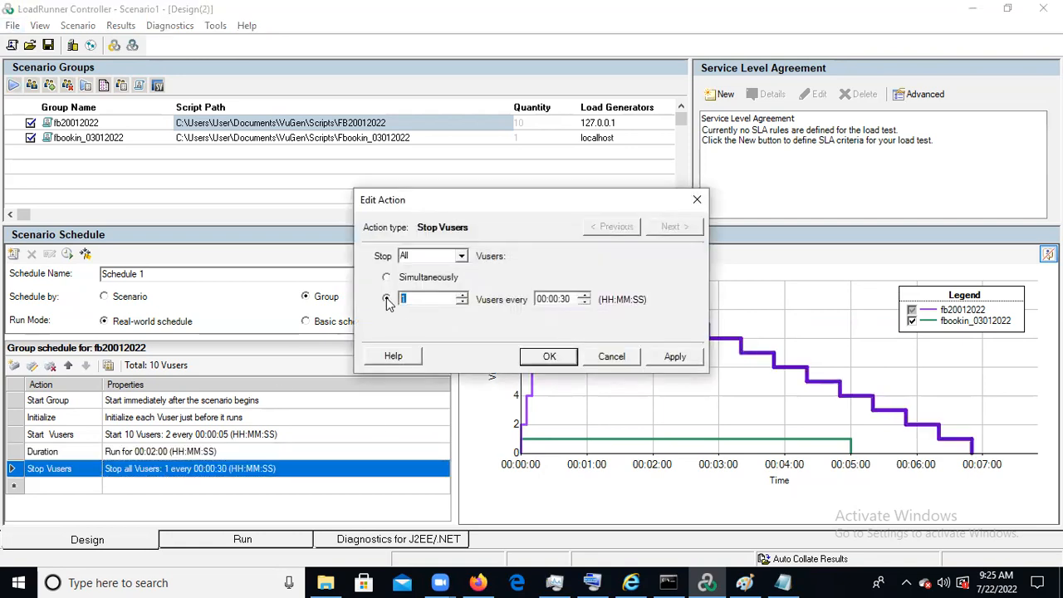
left_click(462, 295)
left_click(564, 299)
type("10")
left_click(550, 357)
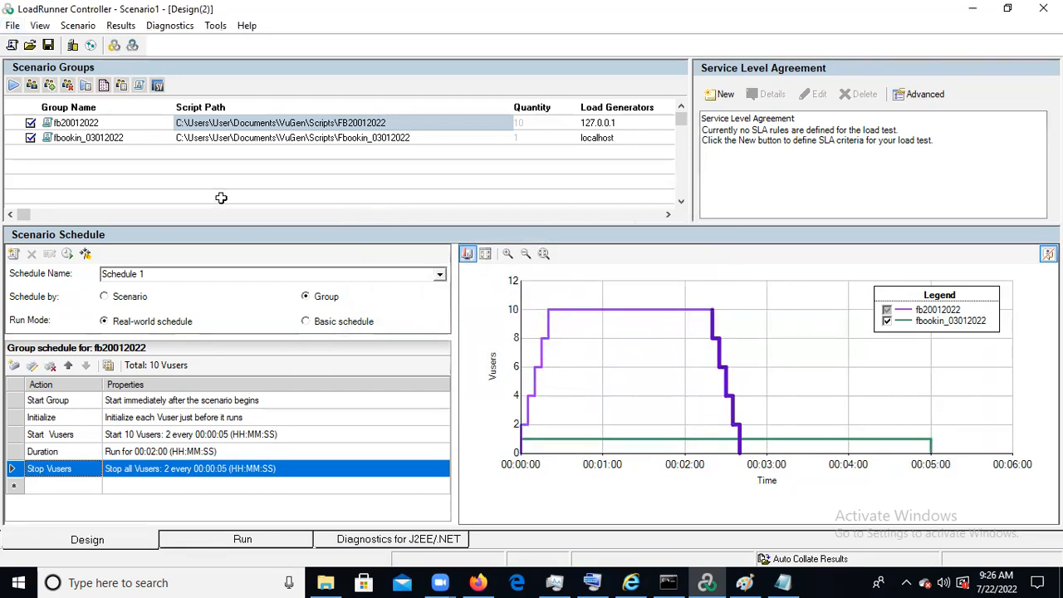
Step: Select the fbookin_03012022 group and open the Start Vusers action of its group schedule for editing
key("alt")
key("alt")
key("alt")
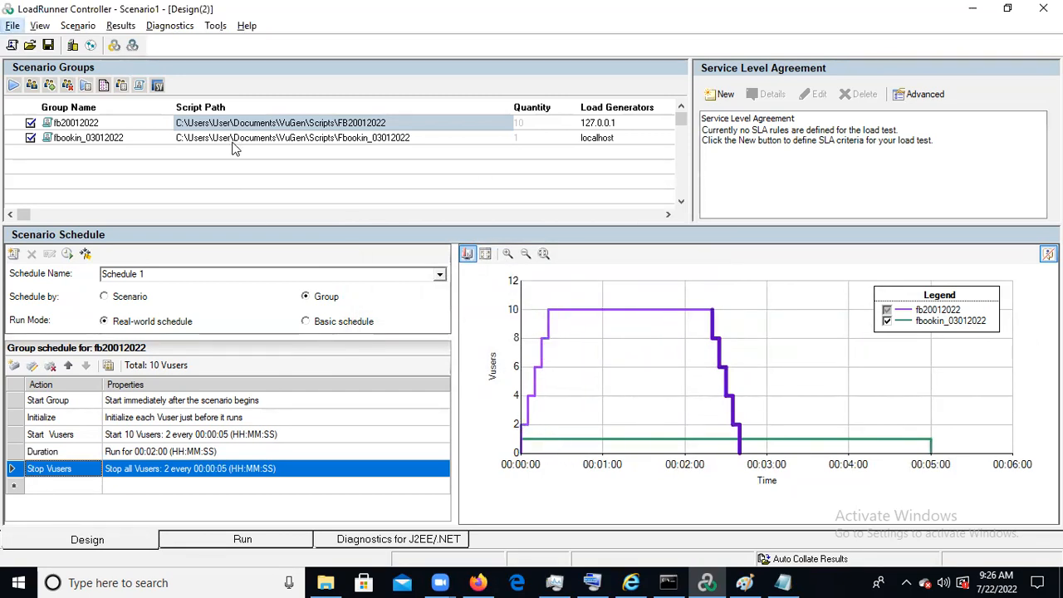
left_click(148, 139)
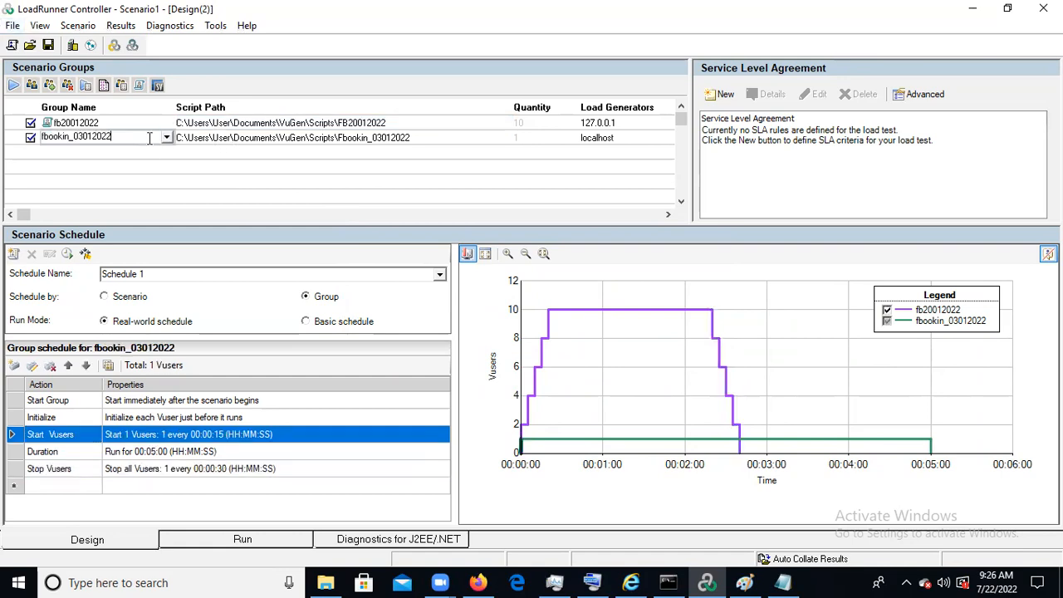
double_click(199, 436)
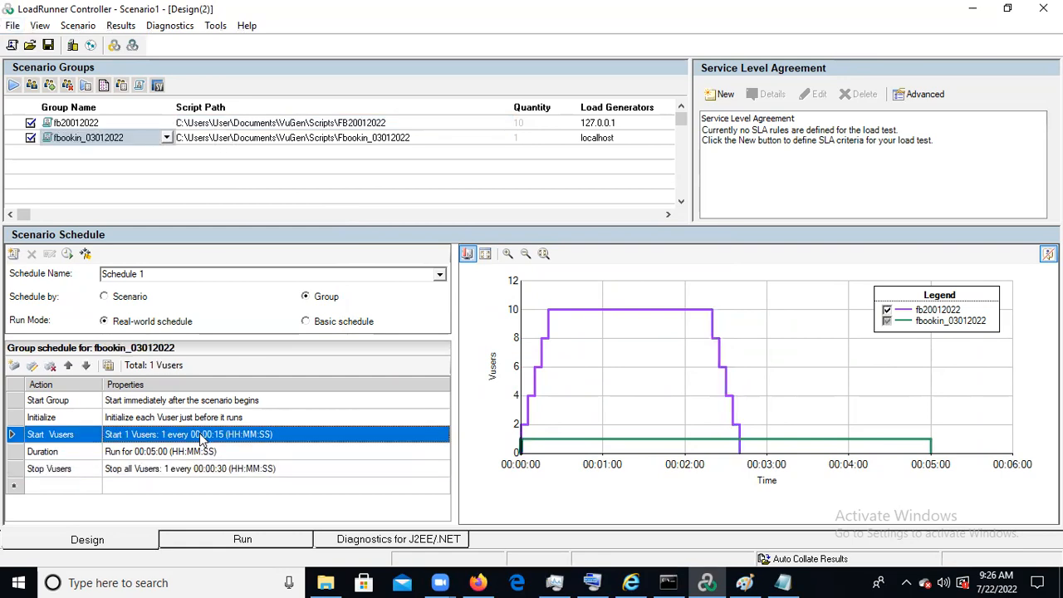
Step: Enter 10 Vusers, 2 every 00:00:10, in the fbookin_03012022 group's Start Vusers action
double_click(416, 256)
type("10")
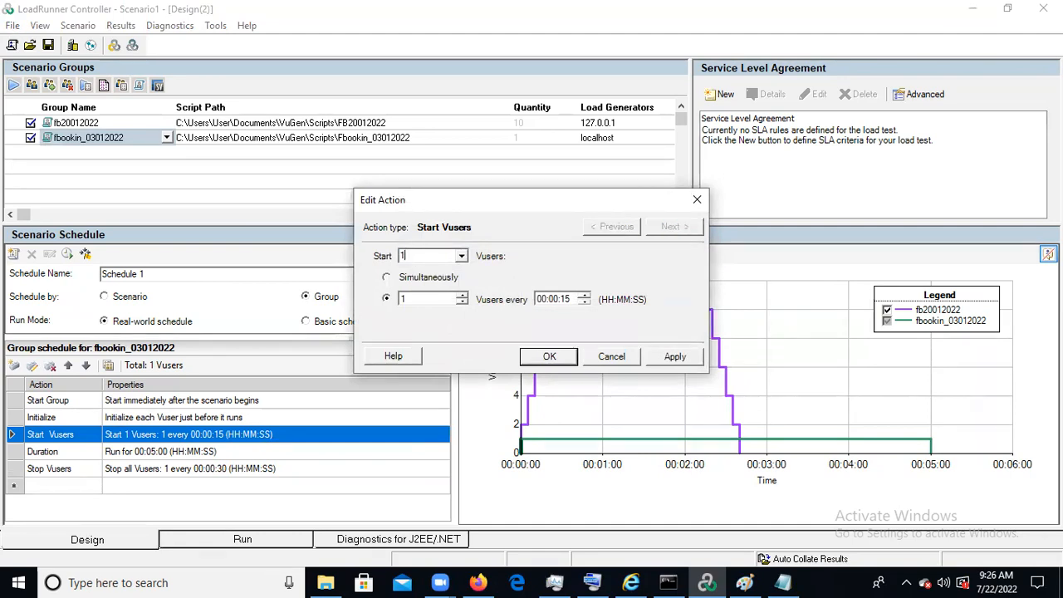
left_click(421, 300)
left_click(462, 297)
left_click(567, 300)
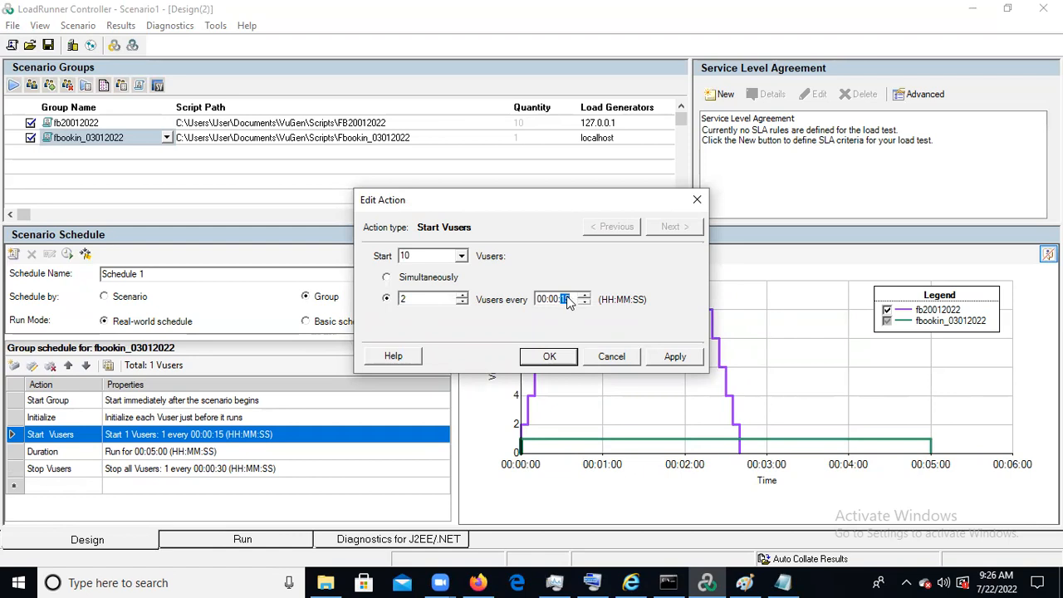
type("0:10")
Step: Set the fbookin_03012022 group's Start Vusers action to start 20 Vusers, 5 every 00:00:05, and accept it
double_click(407, 258)
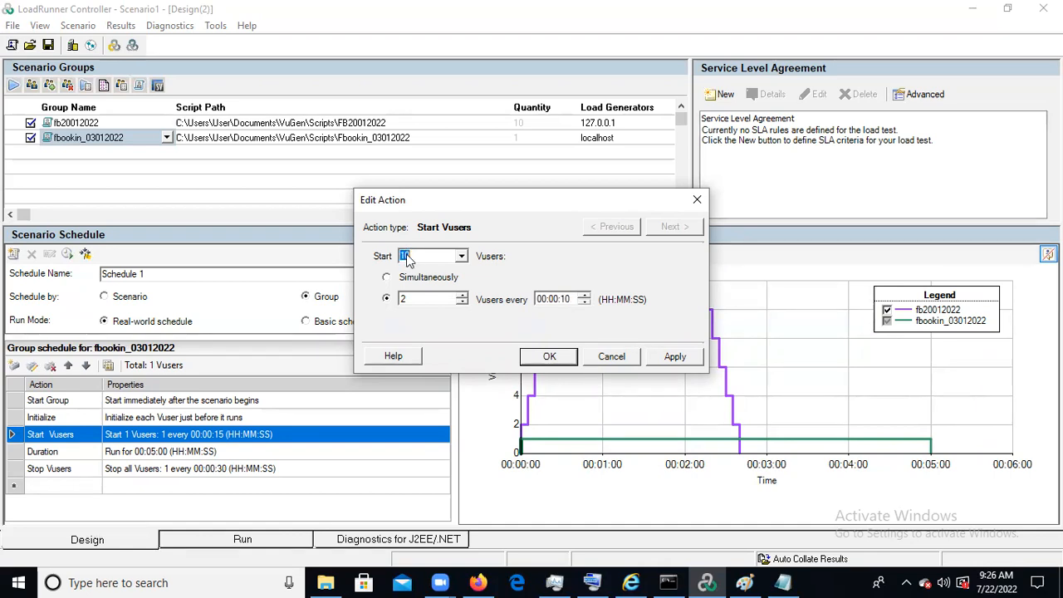
type("20")
left_click_drag(426, 299, 357, 299)
left_click(463, 296)
left_click(463, 296)
left_click(564, 300)
key("BackSpace")
left_click(570, 300)
type("05")
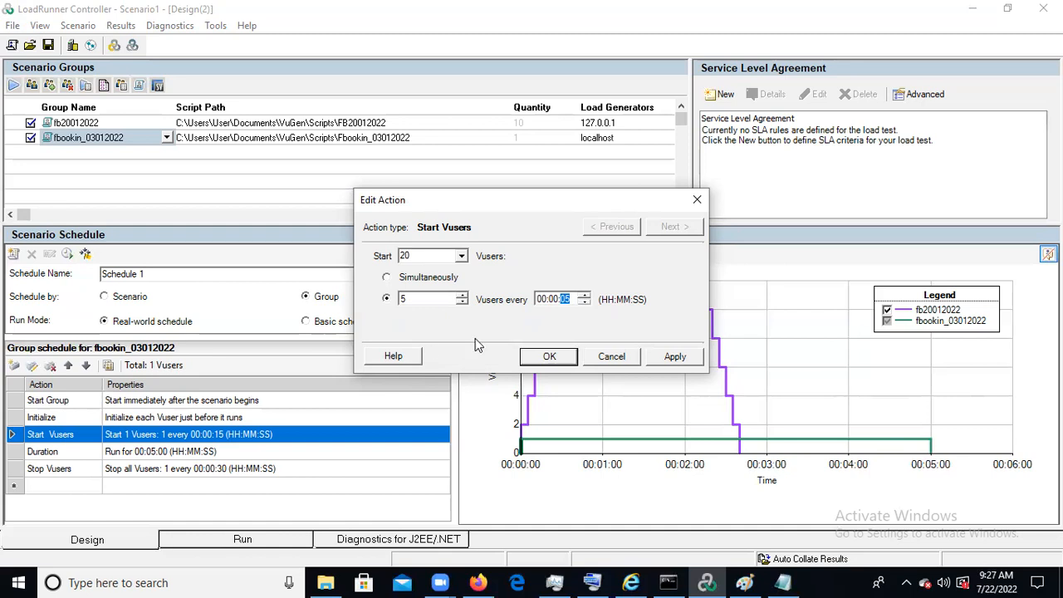
left_click(549, 356)
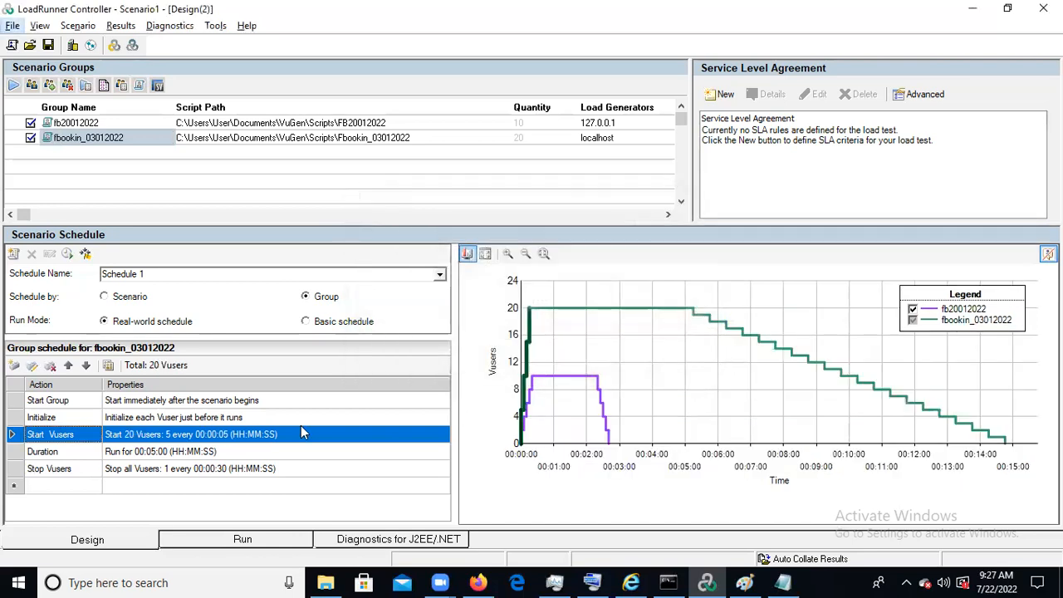
Step: Open the fbookin_03012022 group's Duration action and accept its settings
left_click(155, 457)
double_click(156, 463)
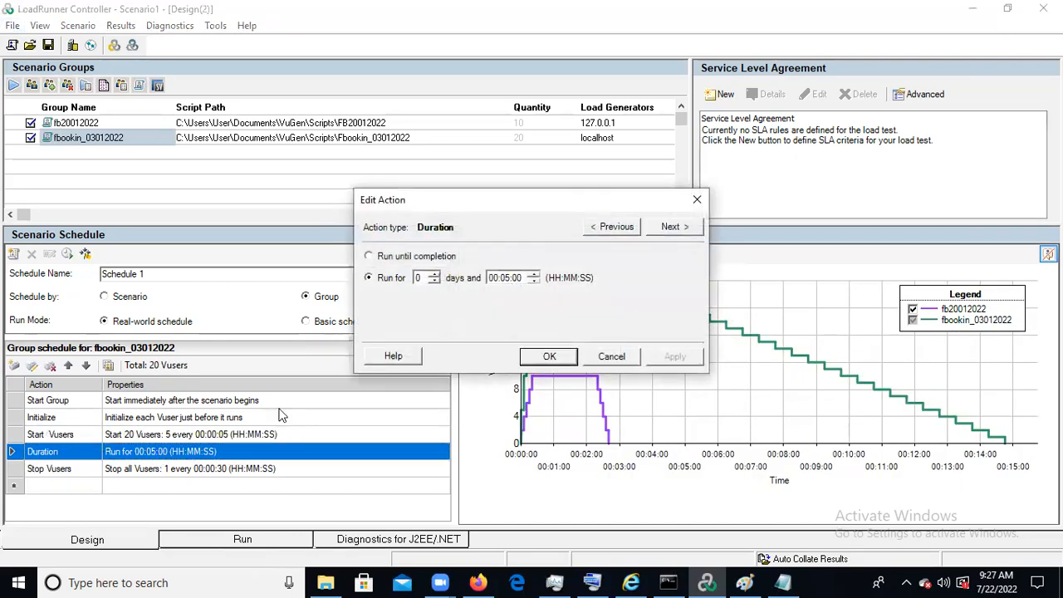
left_click(558, 362)
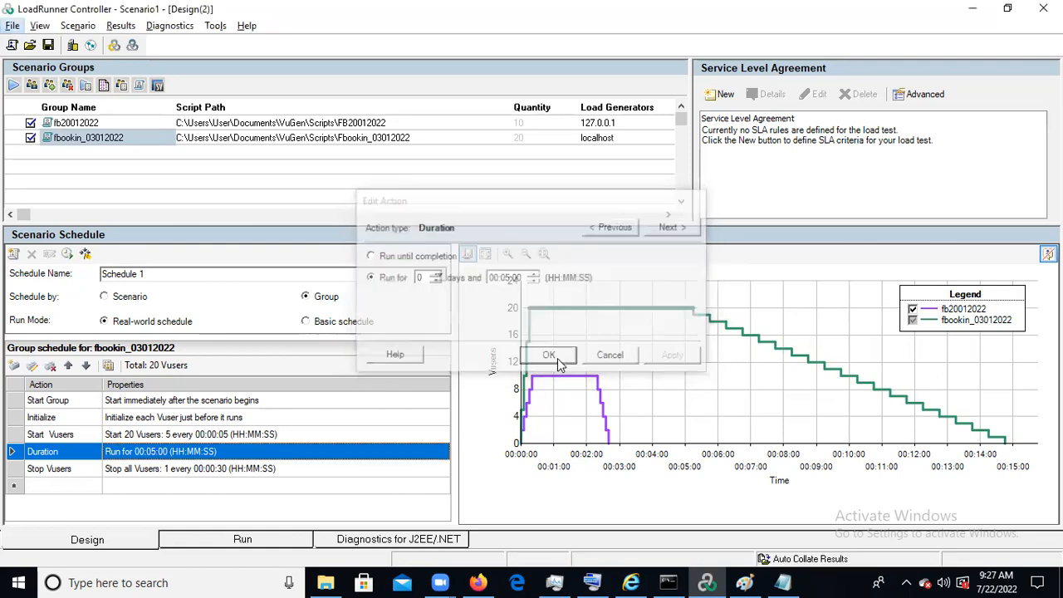
Step: Set the fbookin_03012022 group's Stop Vusers action to stop all Vusers, 5 every 00:00:05, and accept it
left_click(241, 469)
double_click(241, 469)
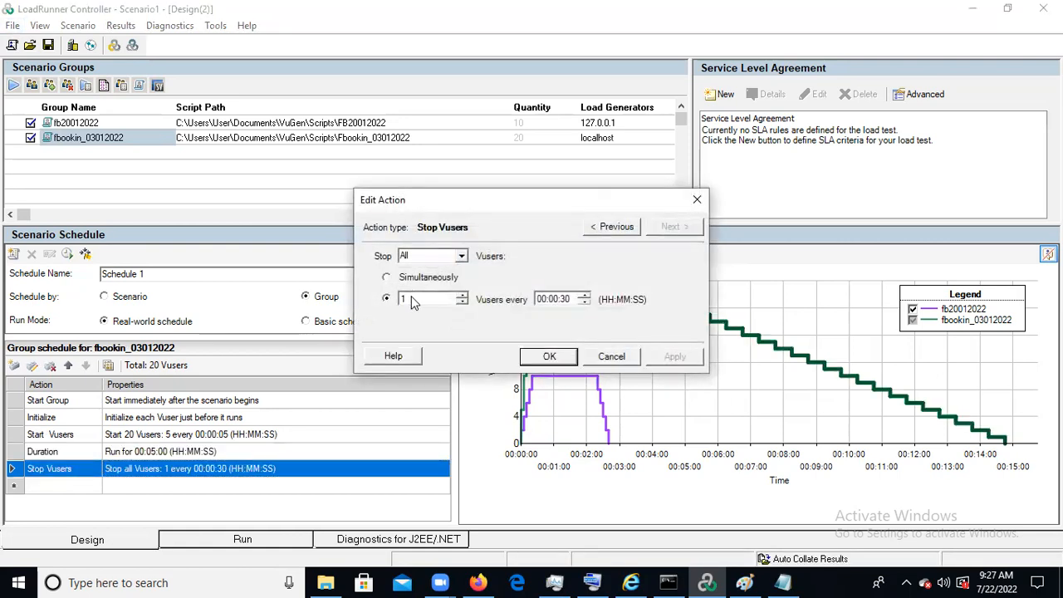
left_click(462, 295)
left_click(461, 295)
left_click(461, 294)
left_click(462, 295)
left_click(563, 300)
left_click(551, 356)
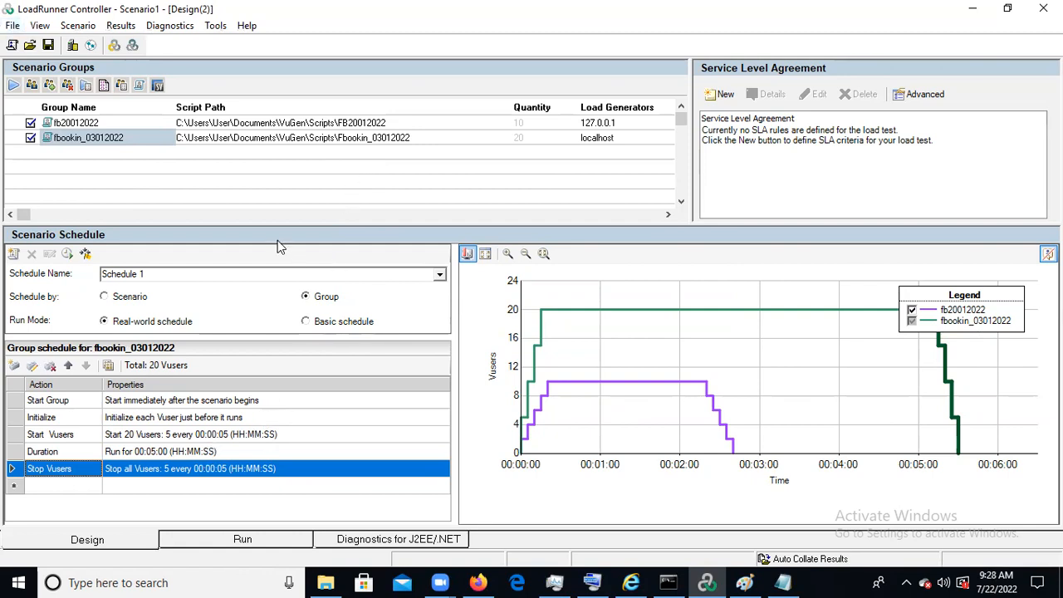
Step: Review the fbookin_03012022 group's Start Vusers action, and set its Duration action to run for 00:02:00
double_click(232, 440)
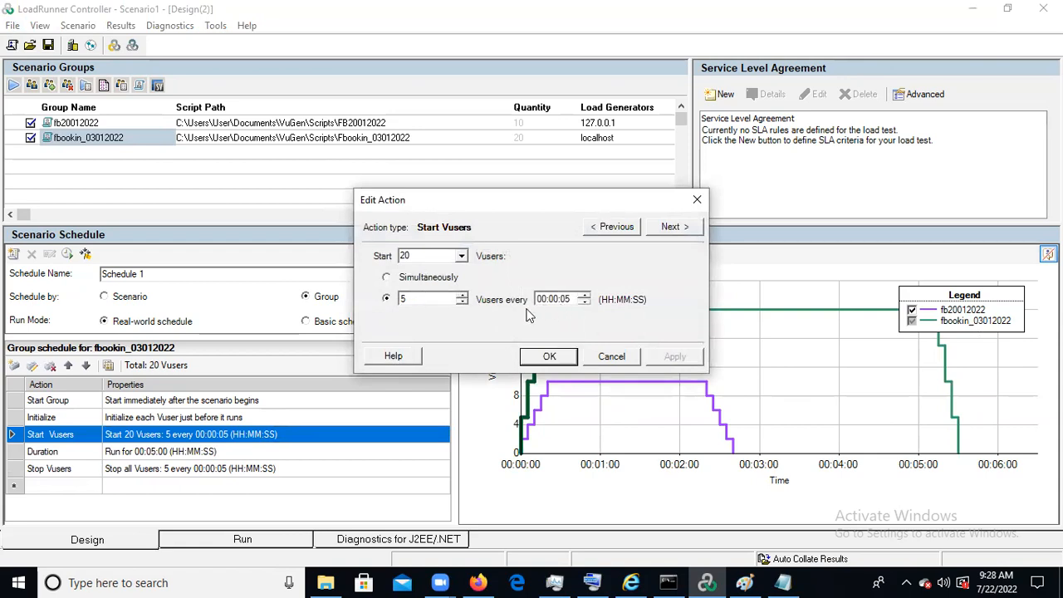
left_click(549, 357)
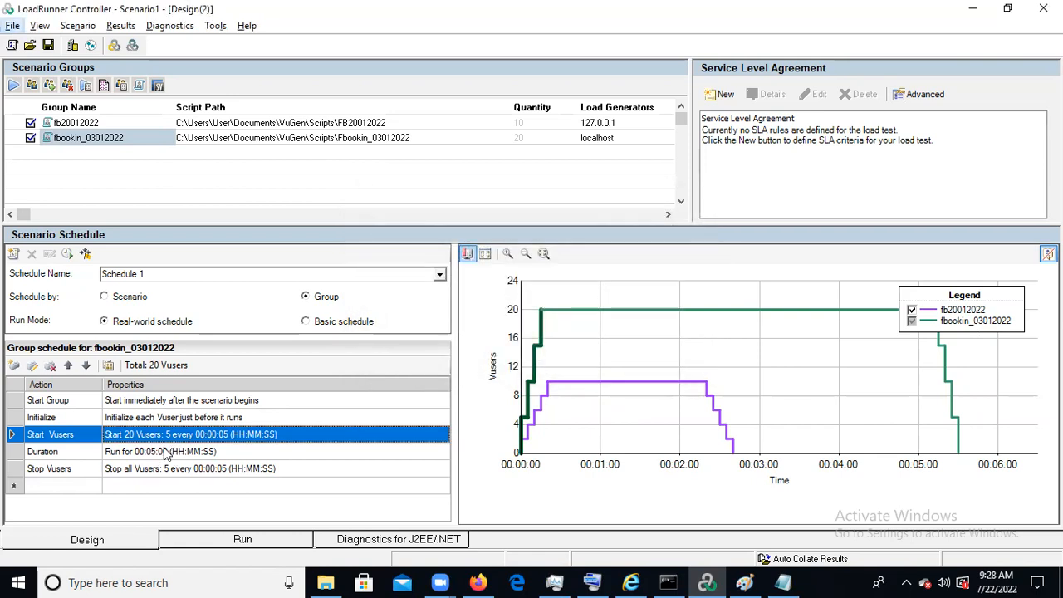
left_click(165, 452)
double_click(166, 451)
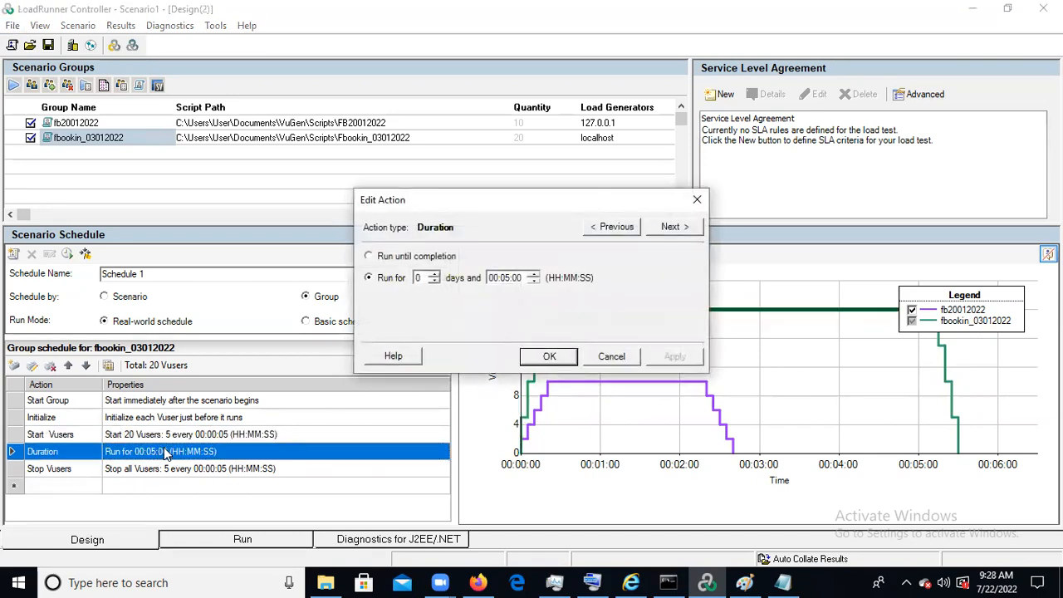
left_click(506, 279)
left_click(513, 278)
left_click(506, 279)
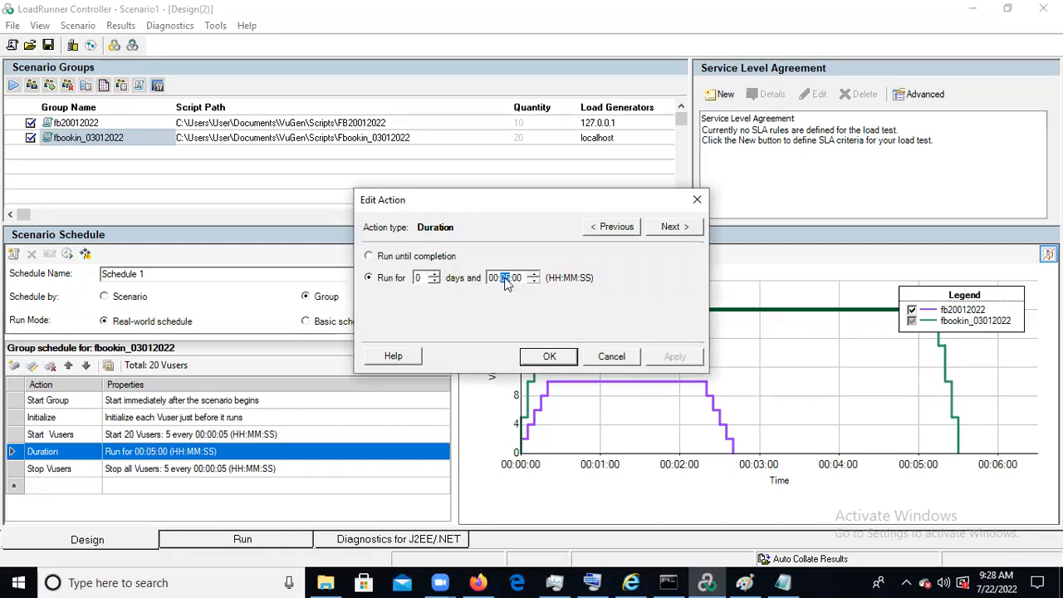
type("02")
left_click(547, 357)
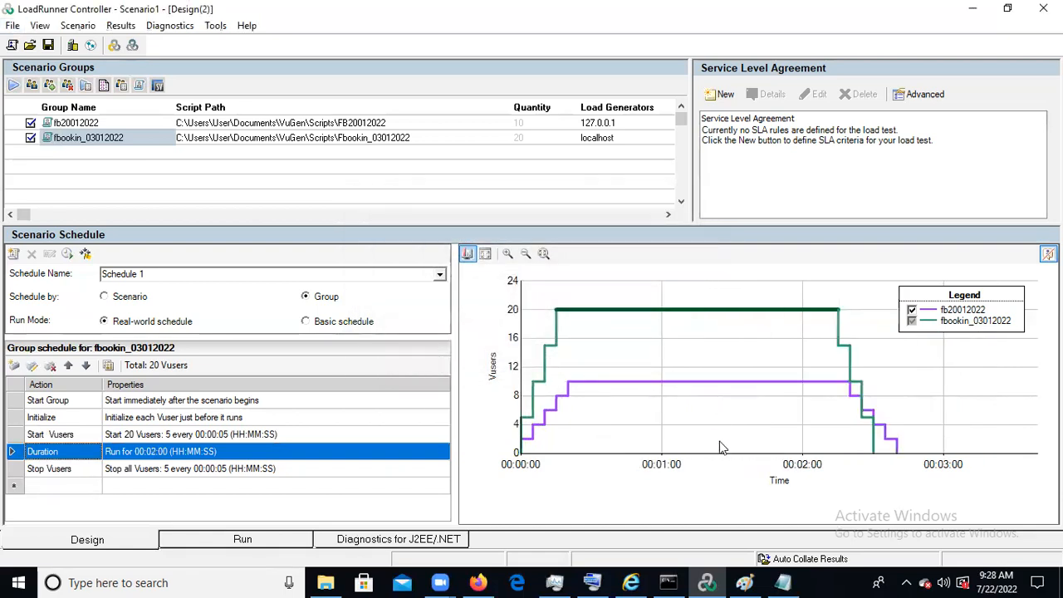
key("alt")
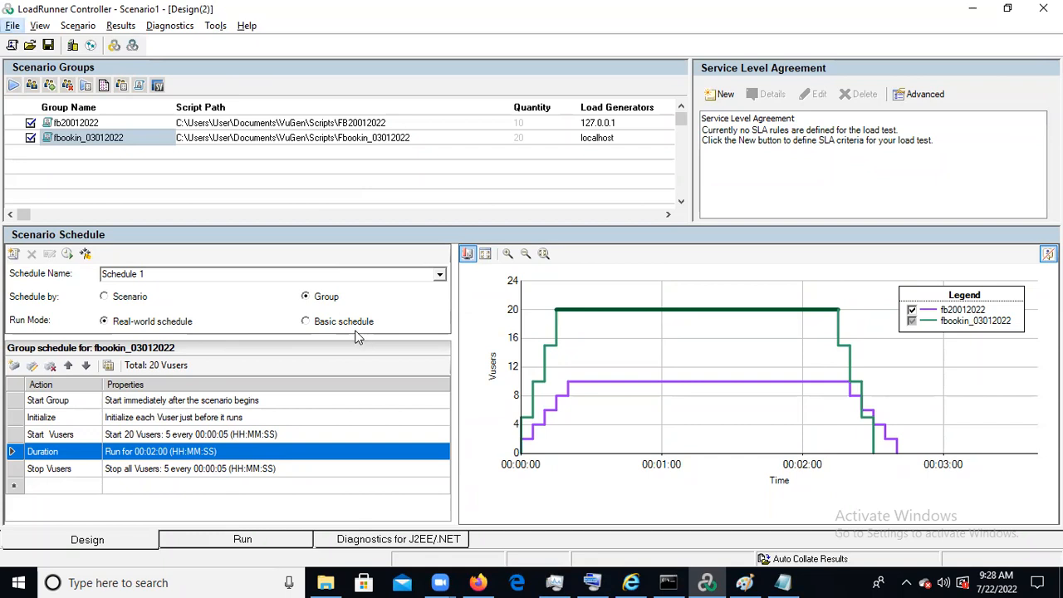
mouse_move(559, 320)
key("alt")
key("alt")
key("alt")
key("alt")
key("alt")
key("alt")
key("alt")
key("alt")
key("alt")
key("alt")
Step: Switch to the scenario's Run view and start the load test
left_click(229, 548)
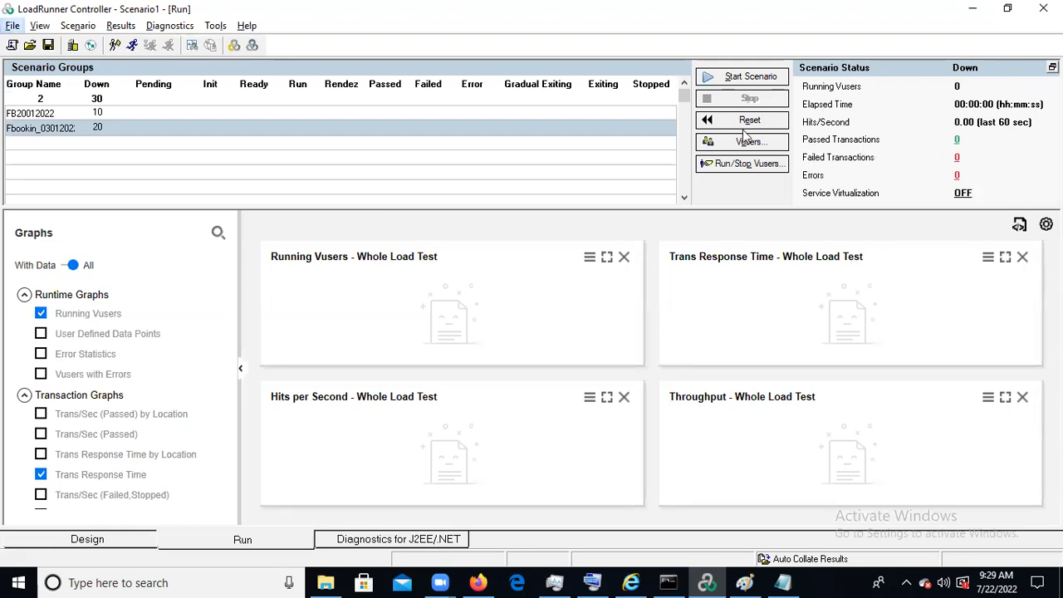
left_click(741, 83)
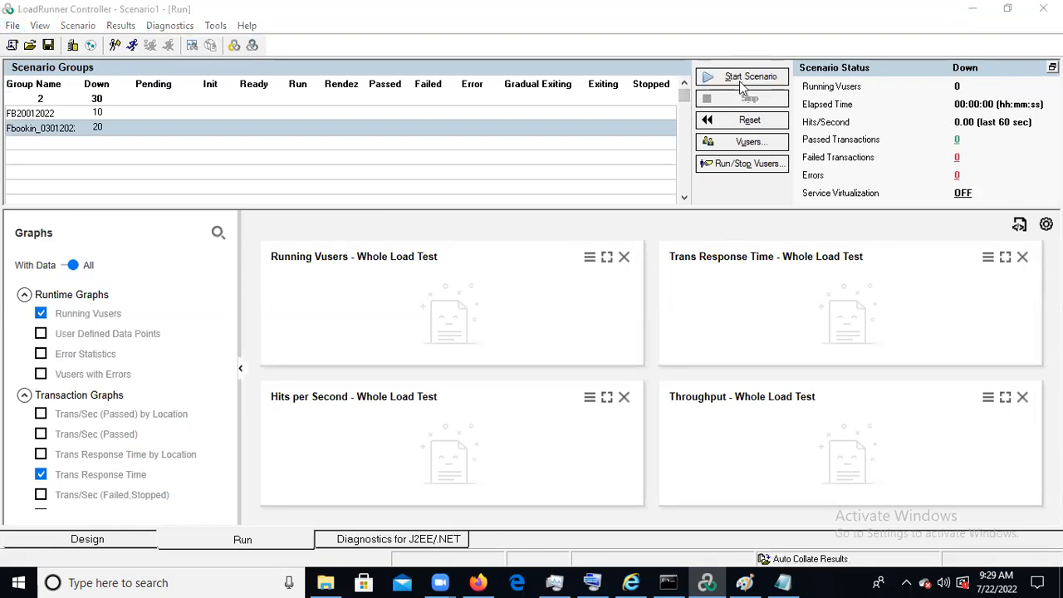
left_click(538, 337)
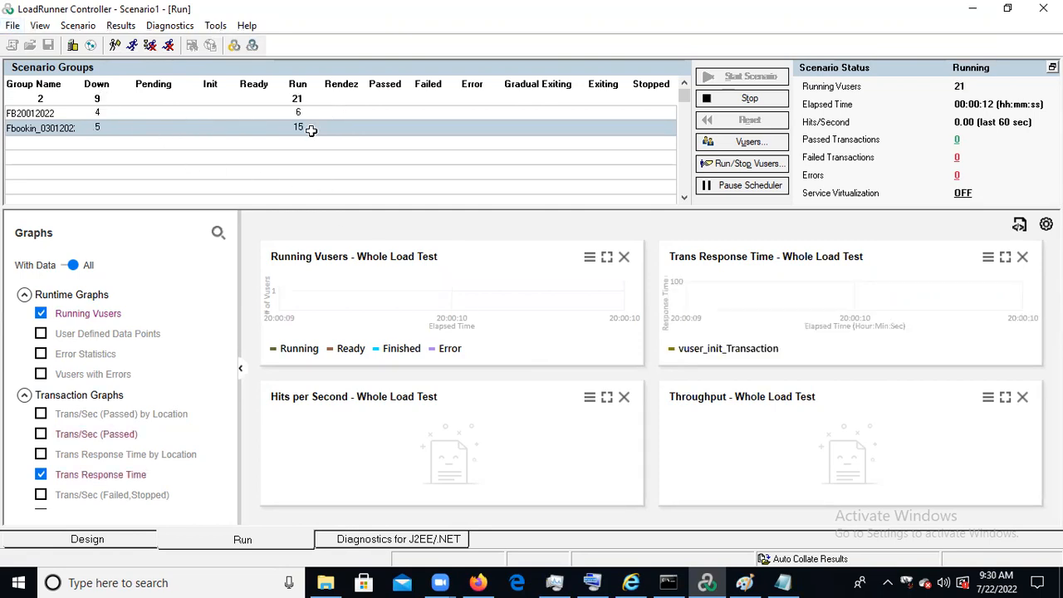
key("alt")
key("alt")
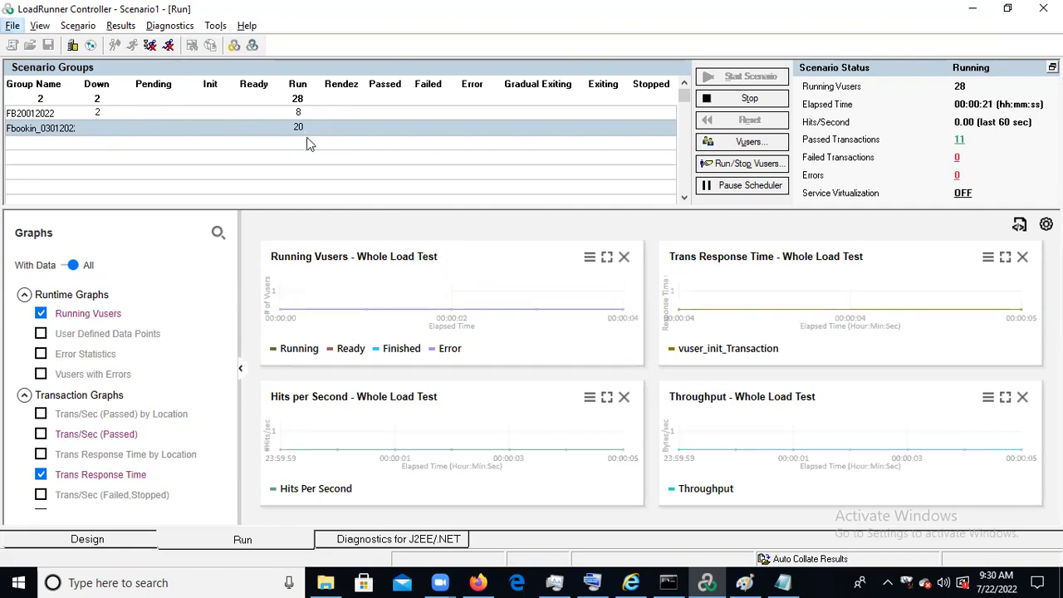
key("alt")
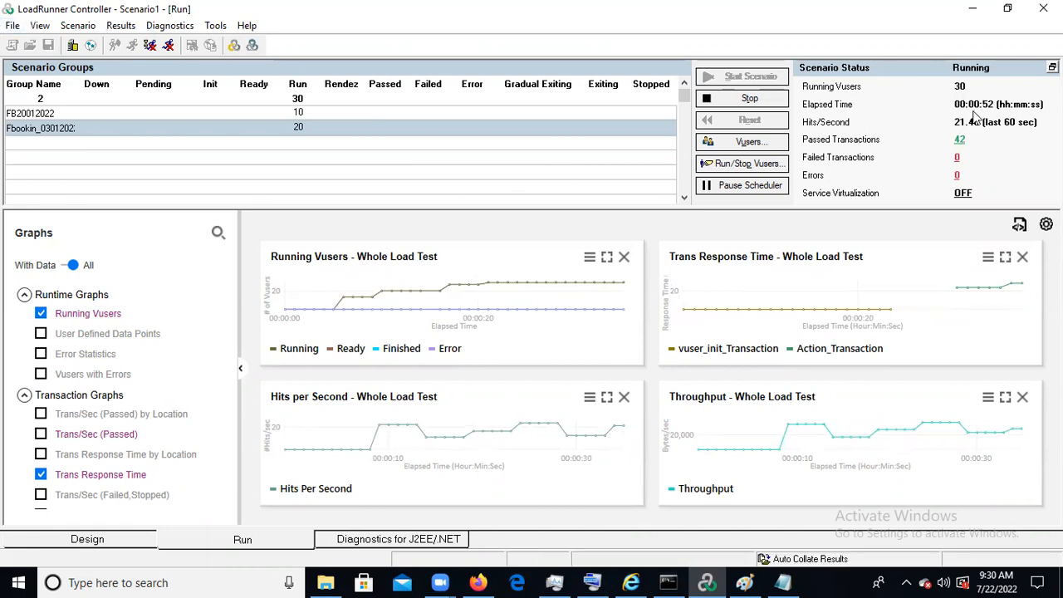
key("alt")
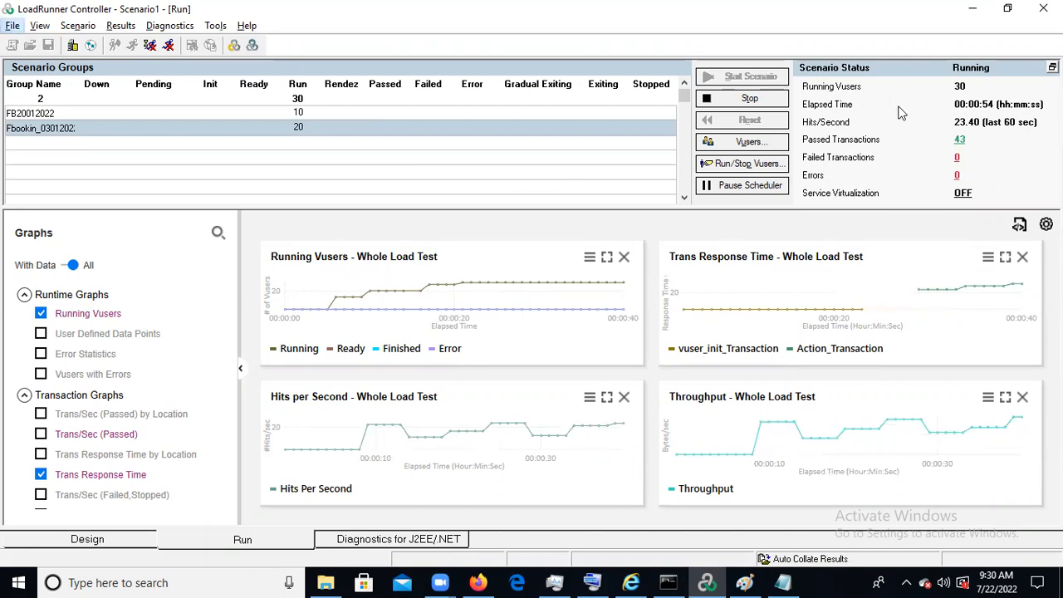
key("alt")
key("alt")
key("alt")
key("alt")
key("alt")
key("alt")
key("alt")
key("alt")
key("alt")
key("alt")
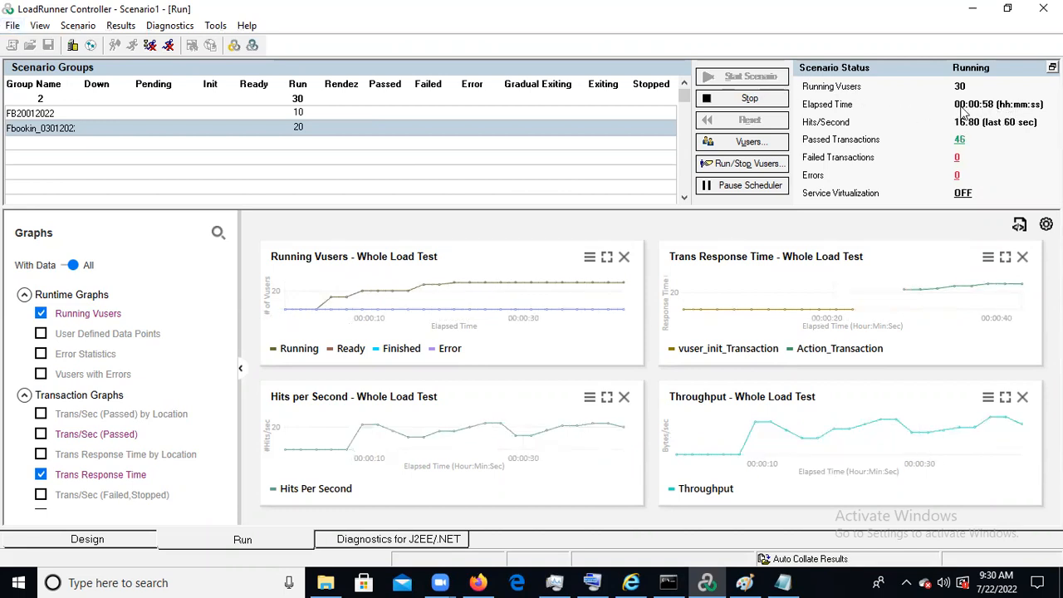
key("alt")
key("alt")
key("alt")
key("alt")
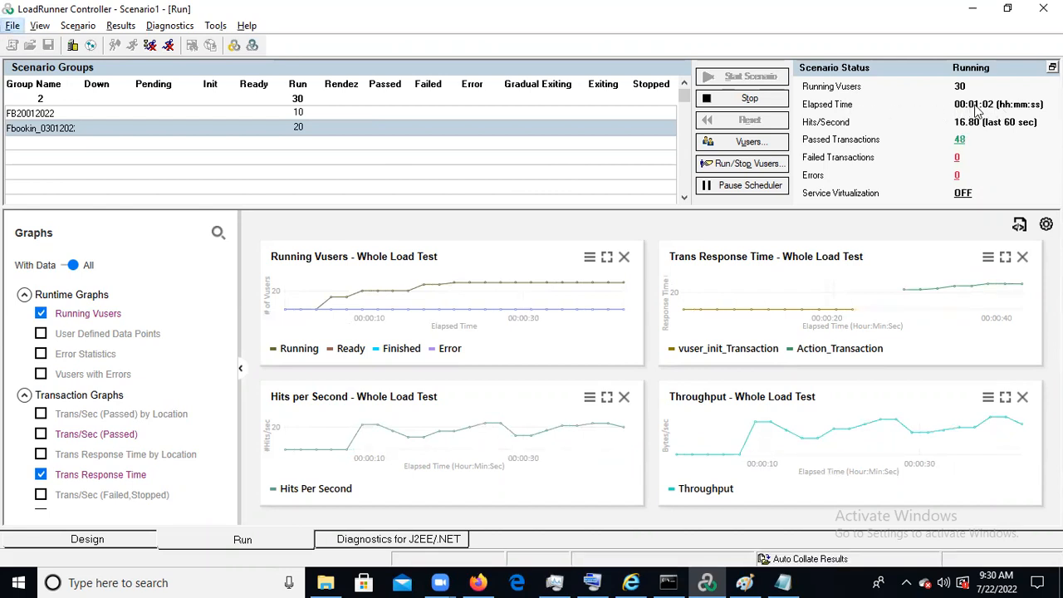
key("alt")
key("alt")
key("alt")
key("alt")
key("alt")
key("alt")
key("alt")
key("alt")
key("alt")
key("alt")
key("alt")
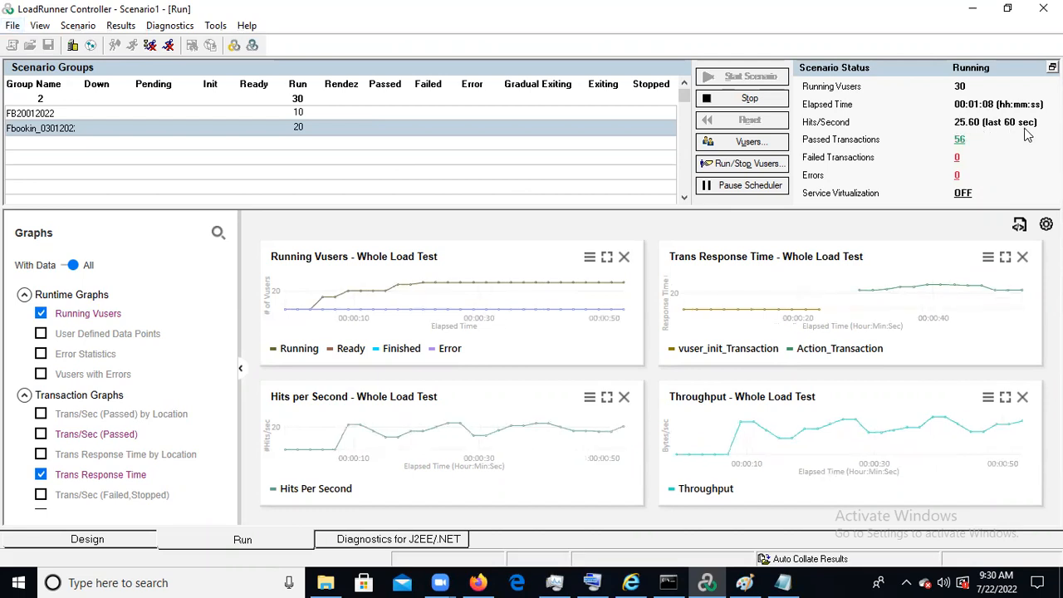
key("alt")
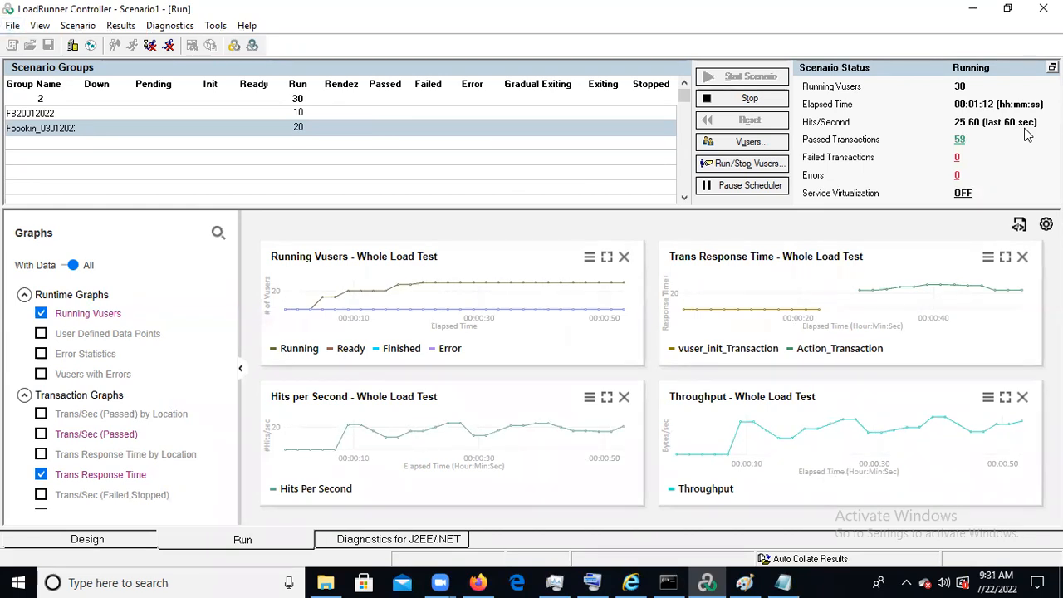
key("alt")
key("alt")
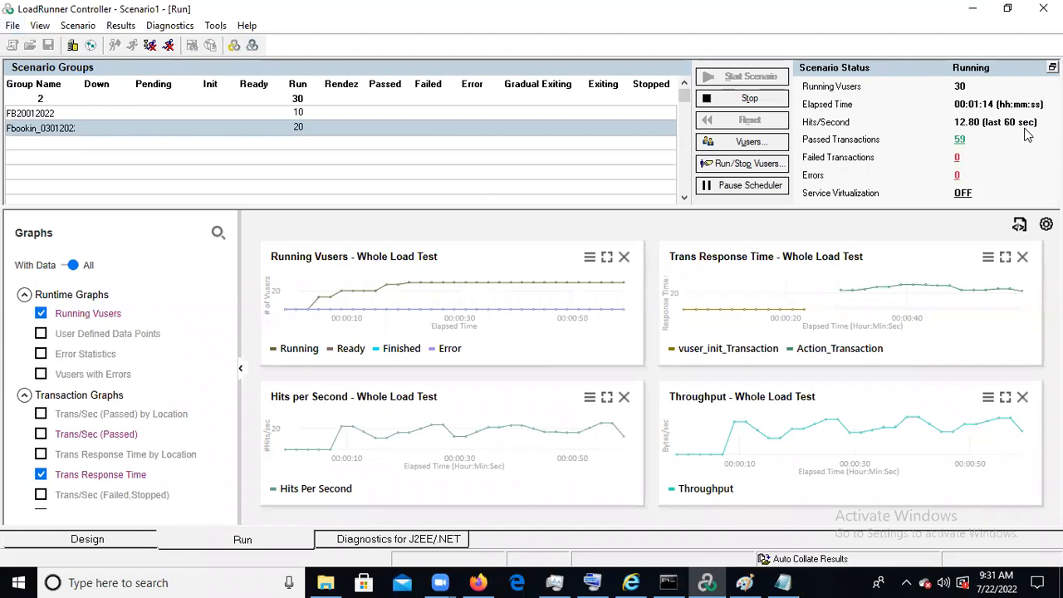
key("alt")
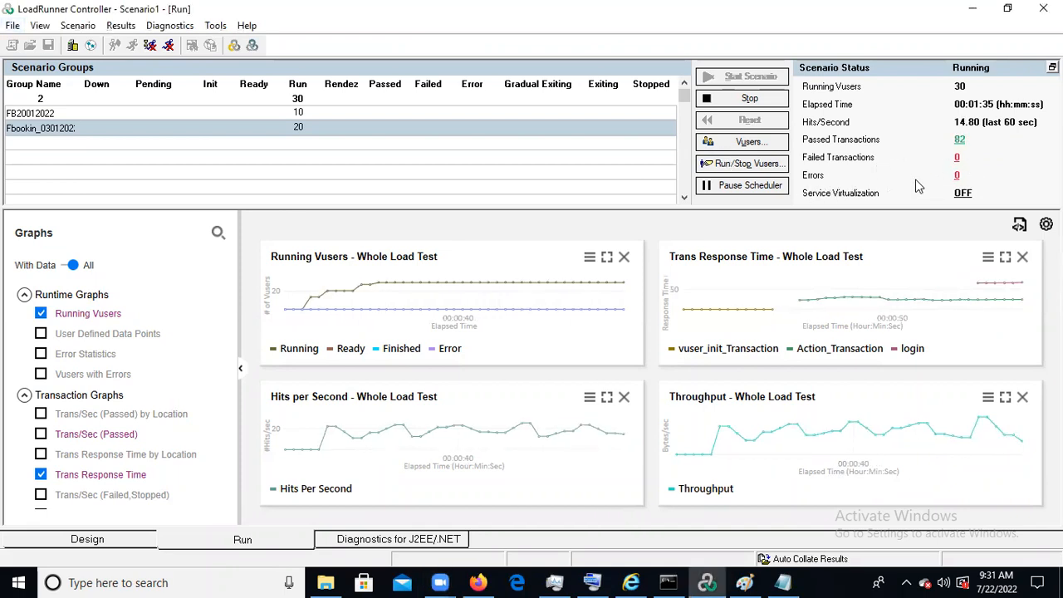
key("alt")
key("alt")
key("alt")
key("alt")
key("alt")
key("alt")
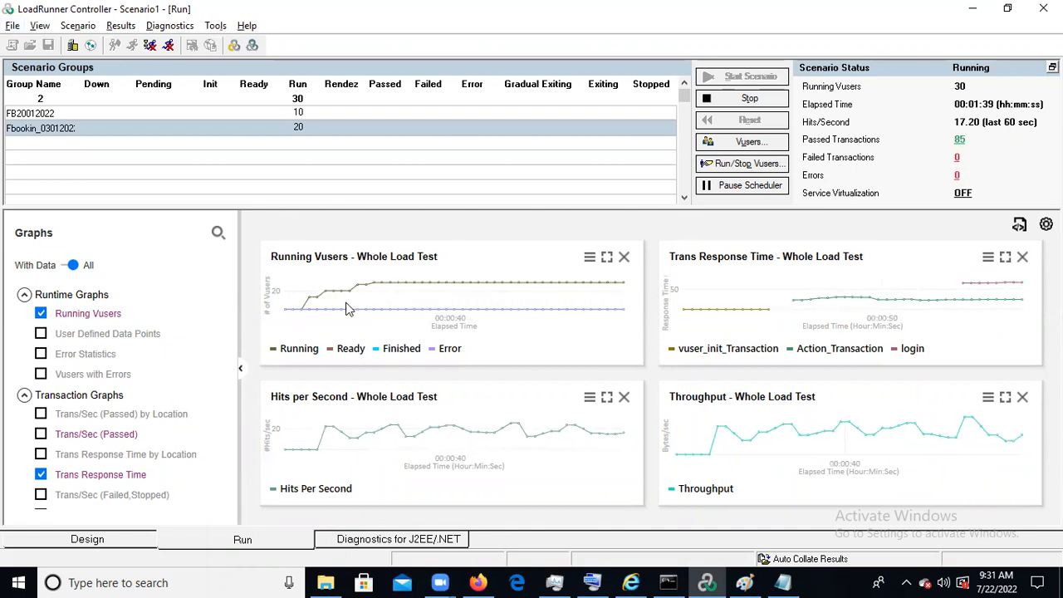
Step: Examine the Running Vusers graph and the Trans Response Time graph with its transaction table, enlarging each and restoring the overview
left_click(500, 293)
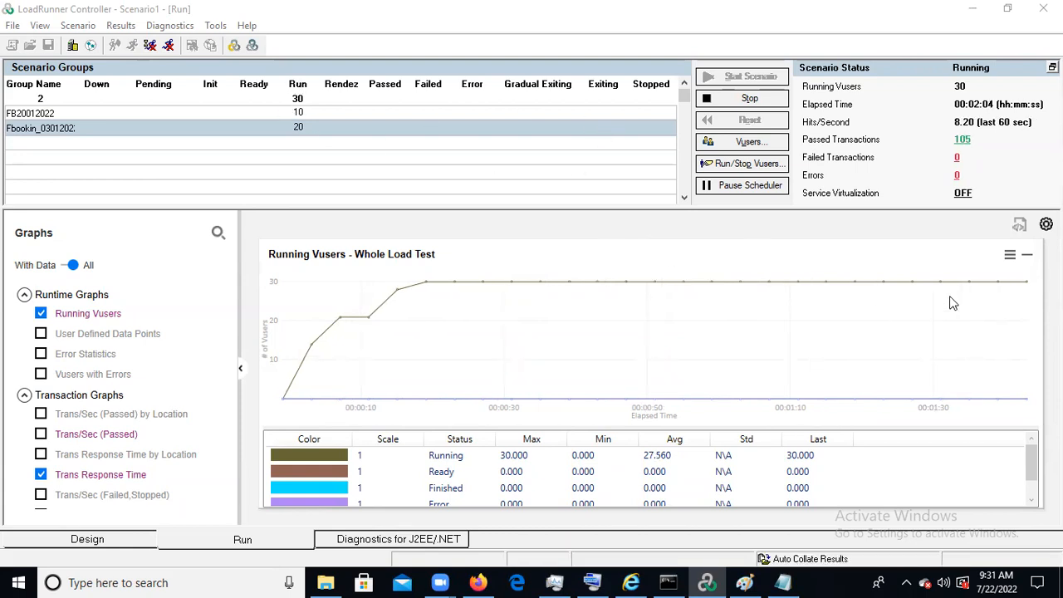
double_click(494, 351)
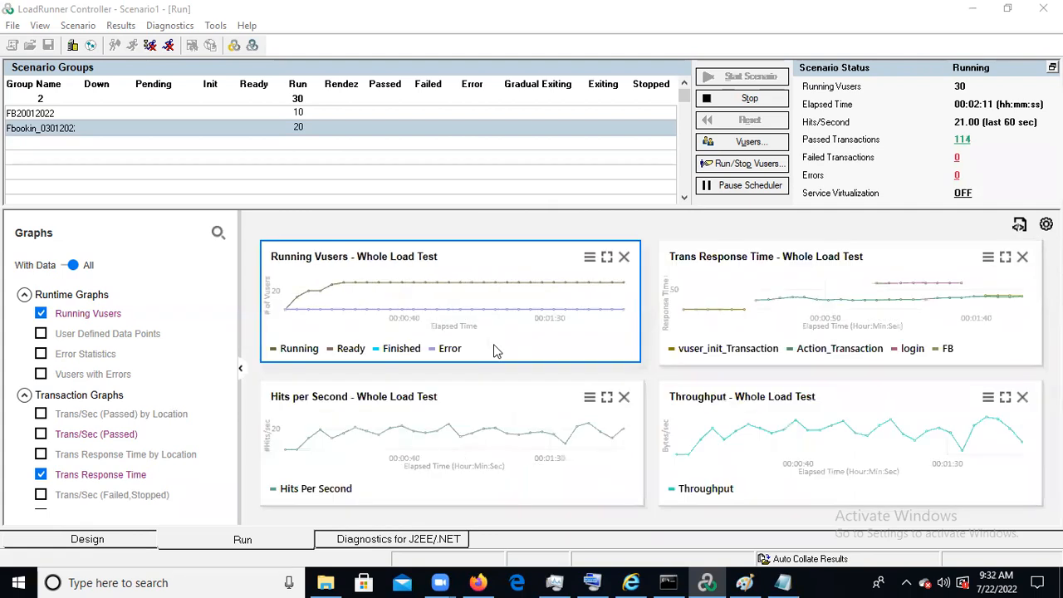
left_click(743, 297)
double_click(742, 297)
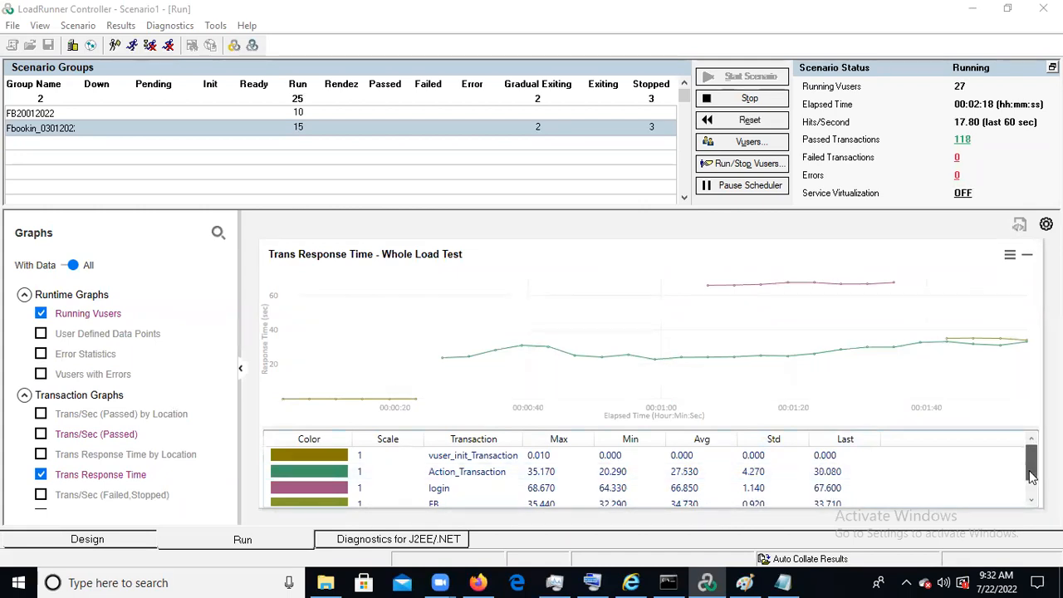
scroll(1034, 491, "down", 1)
scroll(1034, 491, "up", 1)
scroll(1034, 492, "down", 1)
scroll(1034, 492, "up", 1)
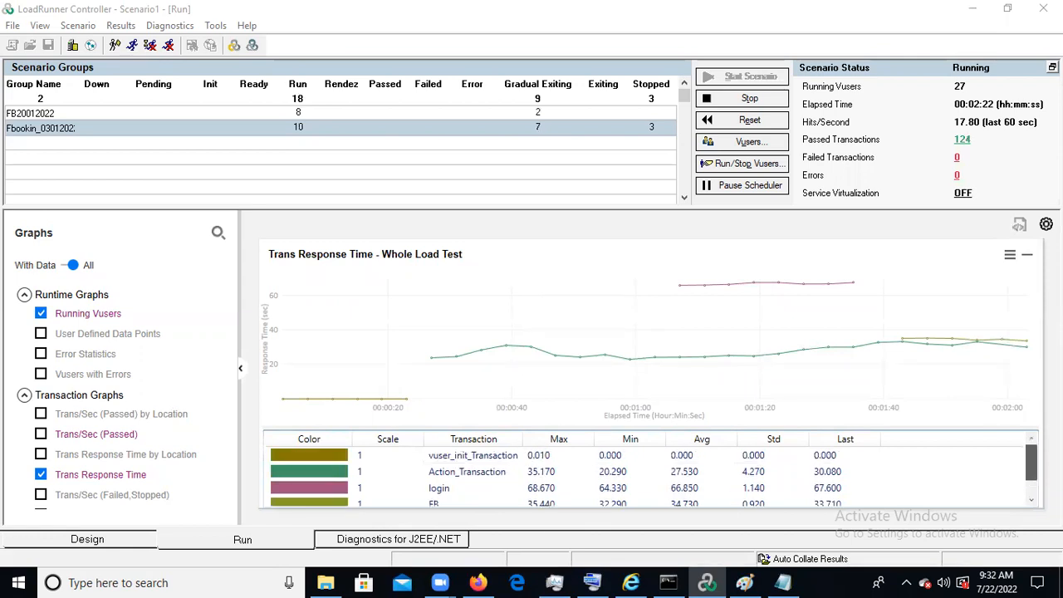
scroll(1034, 492, "down", 3)
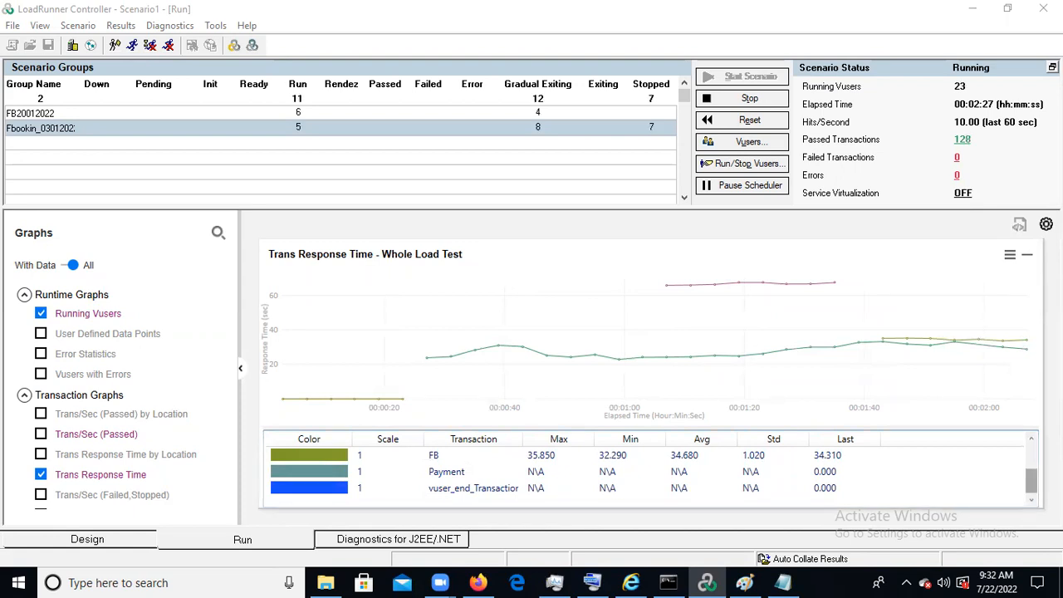
scroll(1034, 492, "up", 1)
scroll(1034, 481, "up", 2)
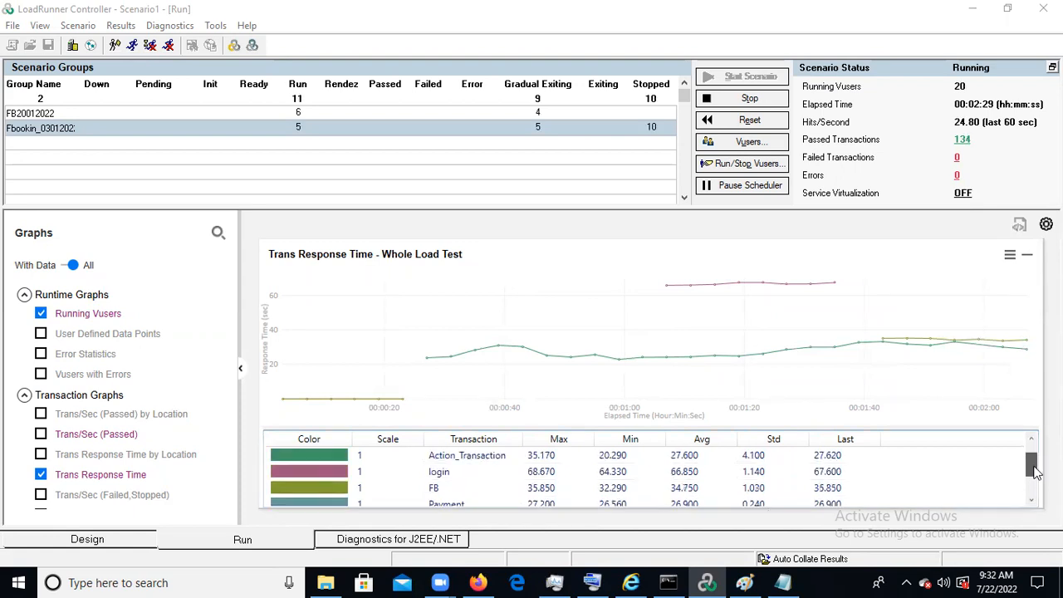
scroll(1033, 482, "down", 2)
scroll(1034, 480, "down", 1)
scroll(1034, 480, "up", 1)
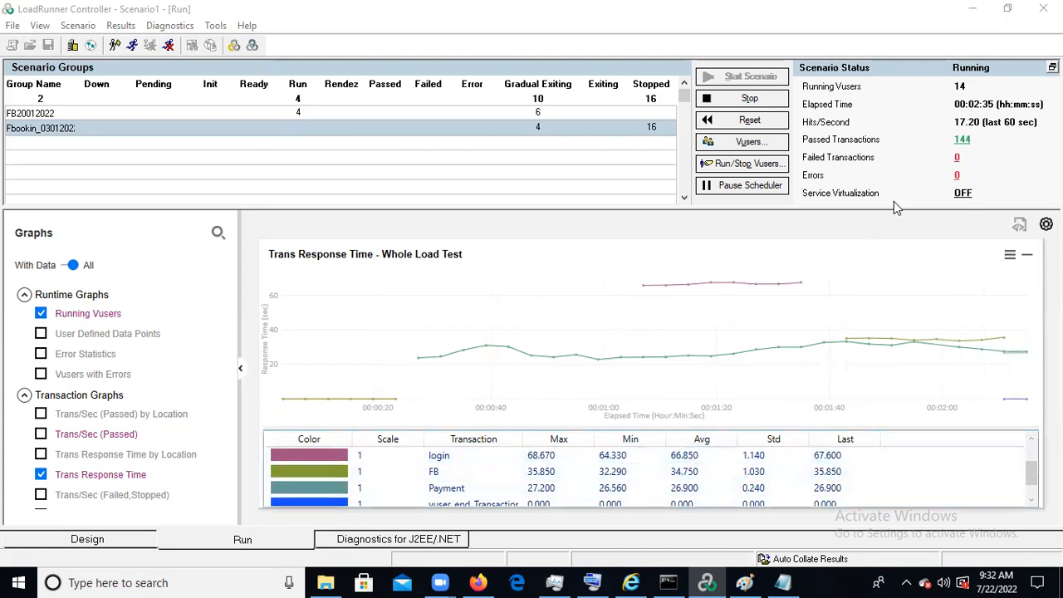
double_click(531, 340)
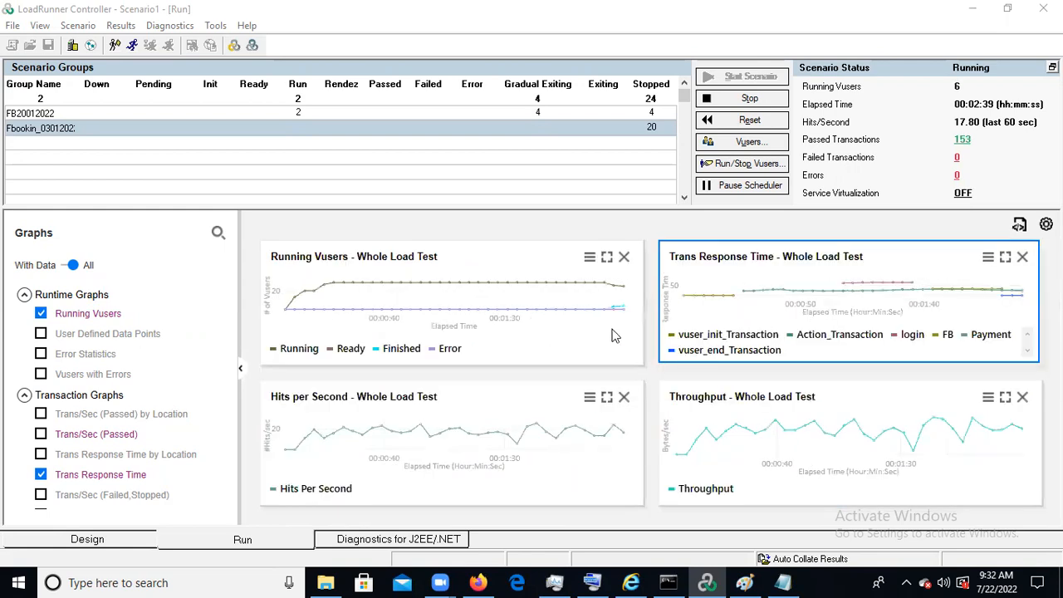
Step: Examine the Hits per Second graph enlarged, restore the overview, and enlarge the Throughput graph
double_click(421, 449)
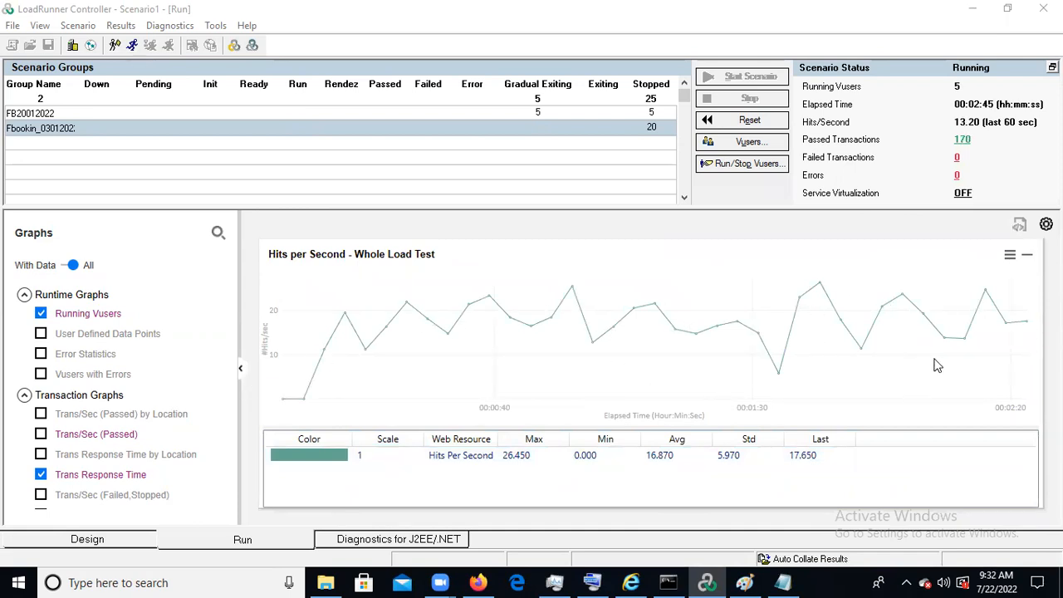
double_click(626, 358)
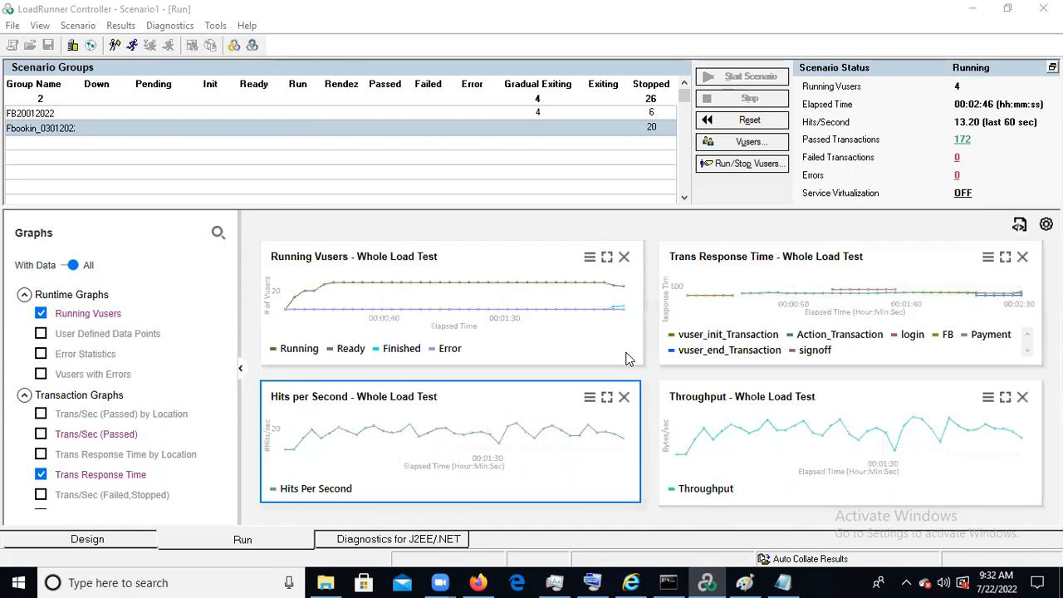
double_click(769, 443)
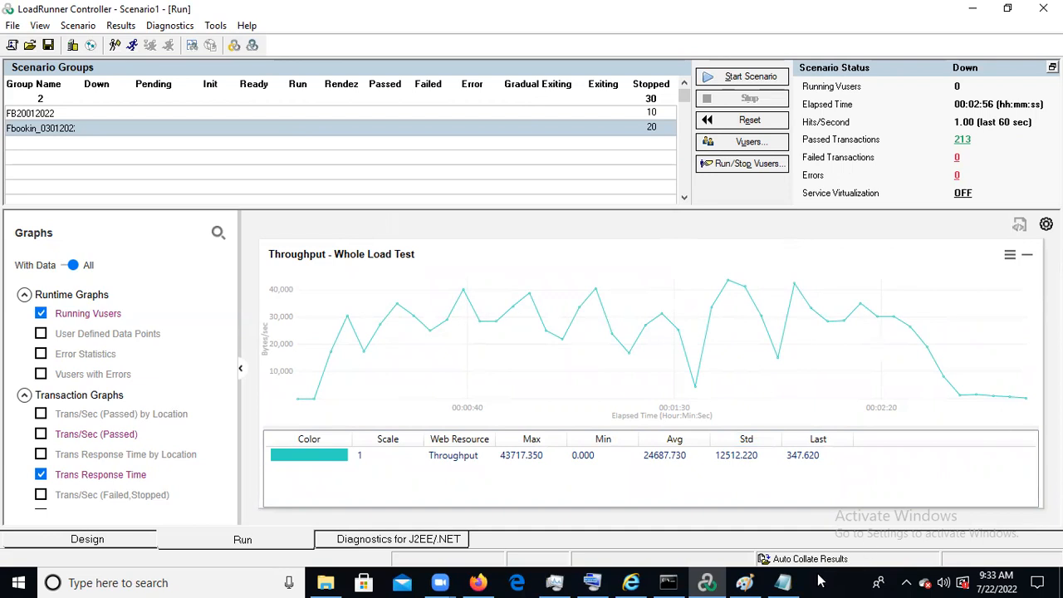
Step: Switch to Notepad to check the ramp-up, duration and ramp-down notes, and return to LoadRunner Controller
left_click(783, 582)
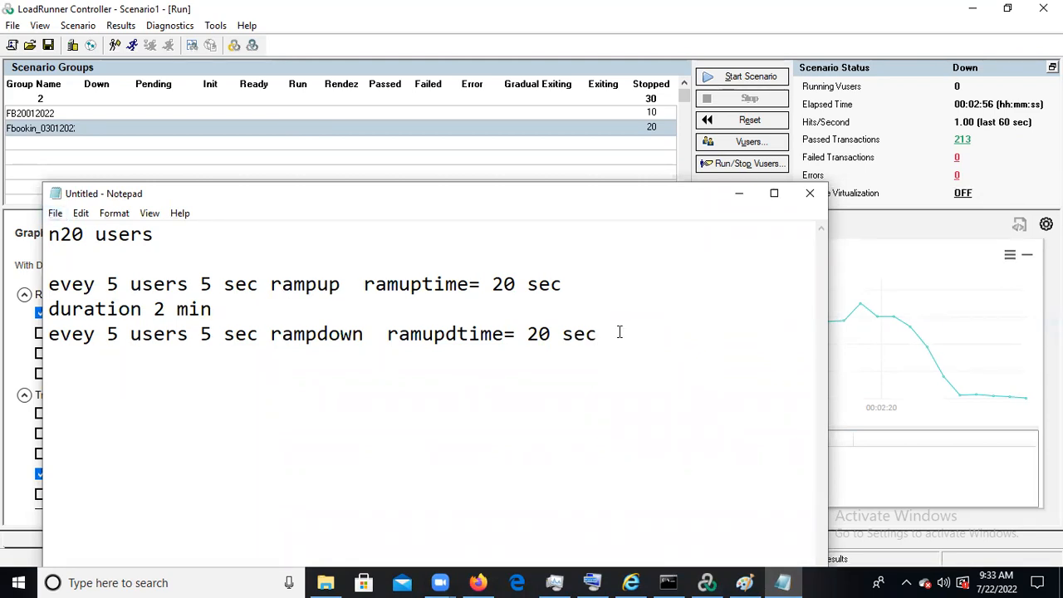
left_click(741, 195)
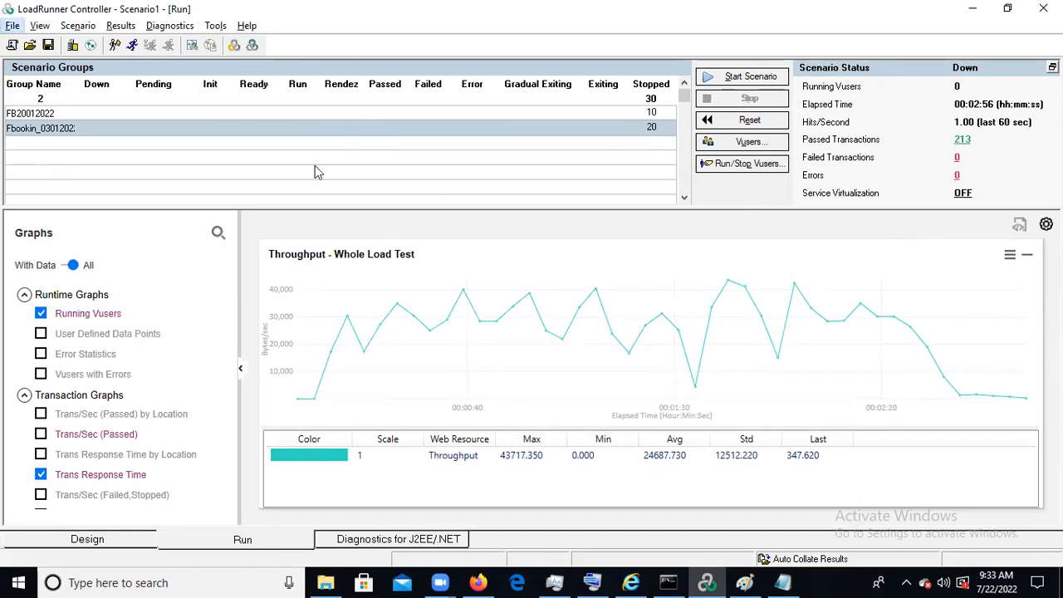
Step: Launch the analysis of the finished load test's results
left_click(121, 26)
left_click(143, 43)
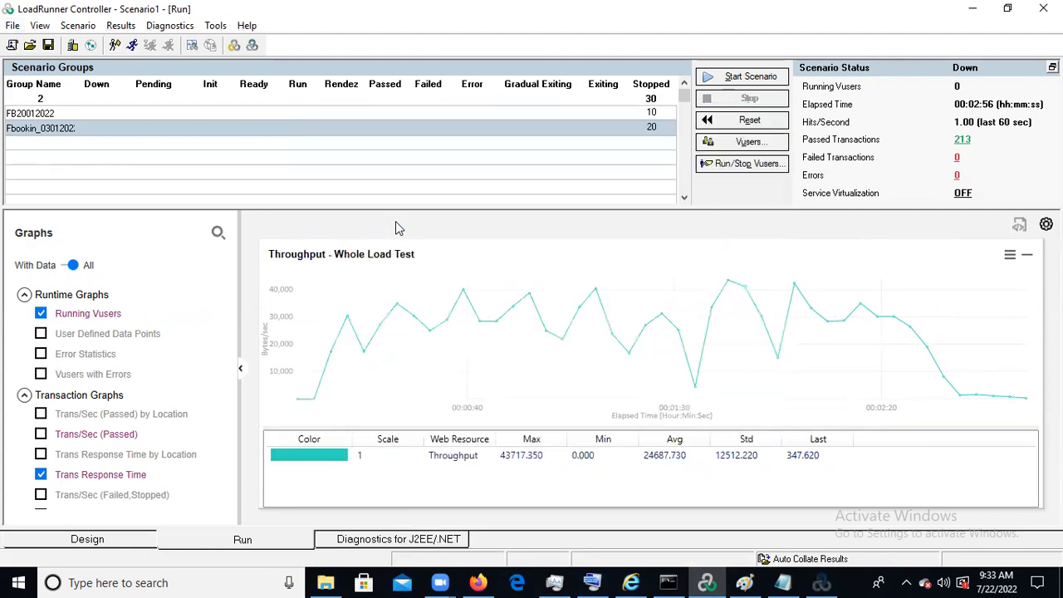
Step: Switch to LoadRunner Analysis once the results are processed and examine the Summary Report's scenario schedule, statistics and transactions table
key("alt")
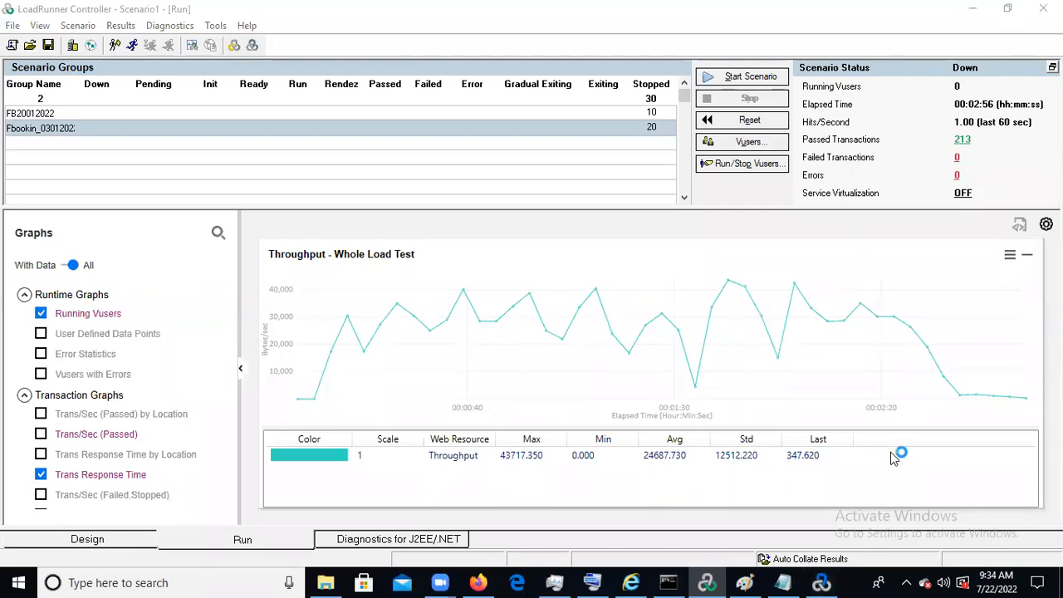
left_click(818, 584)
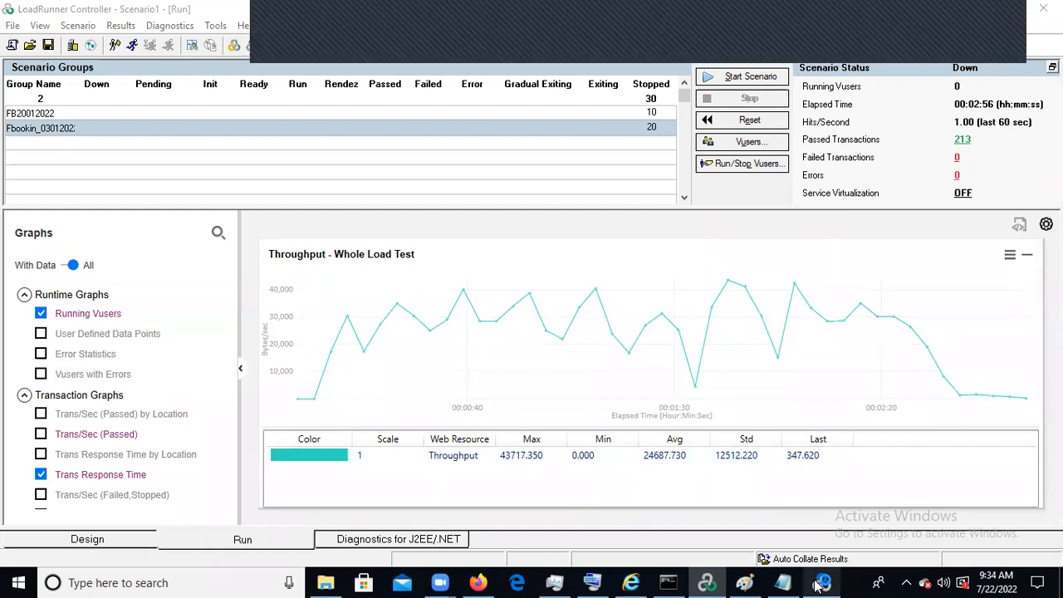
left_click(818, 584)
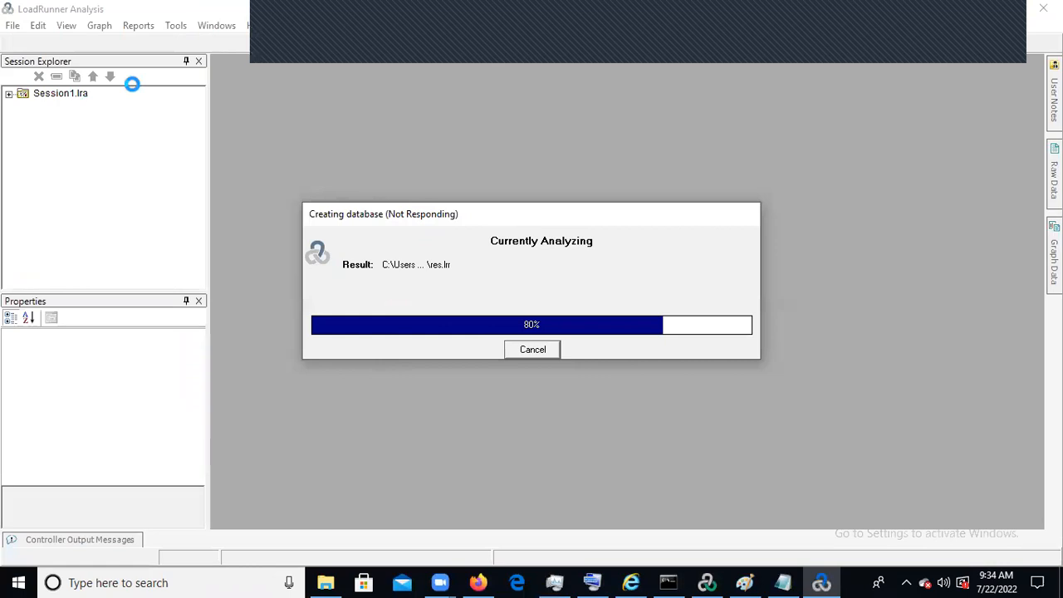
key("alt+Tab")
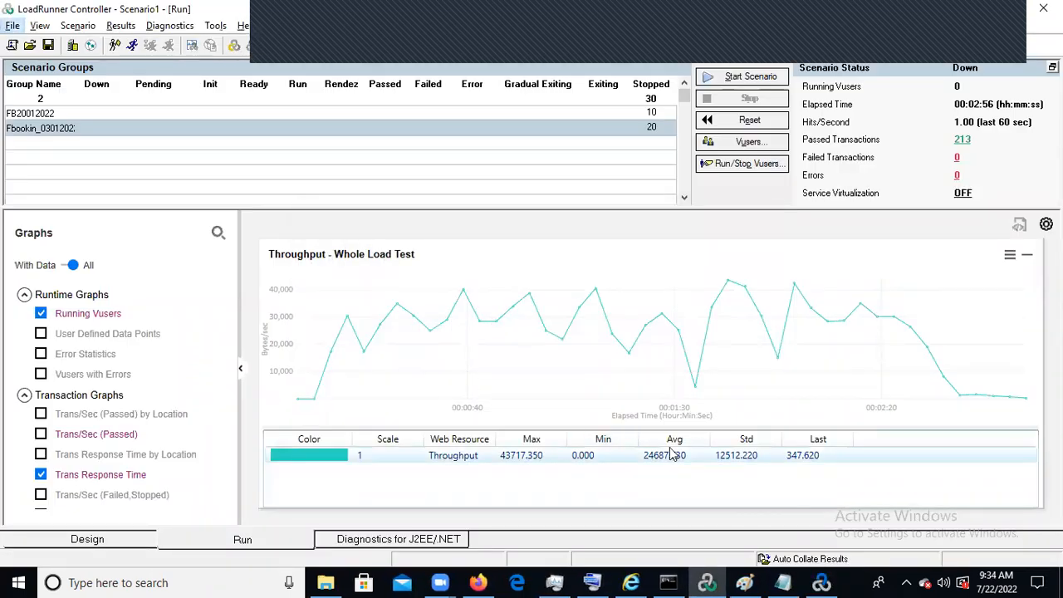
key("alt+Tab")
key("alt+Tab")
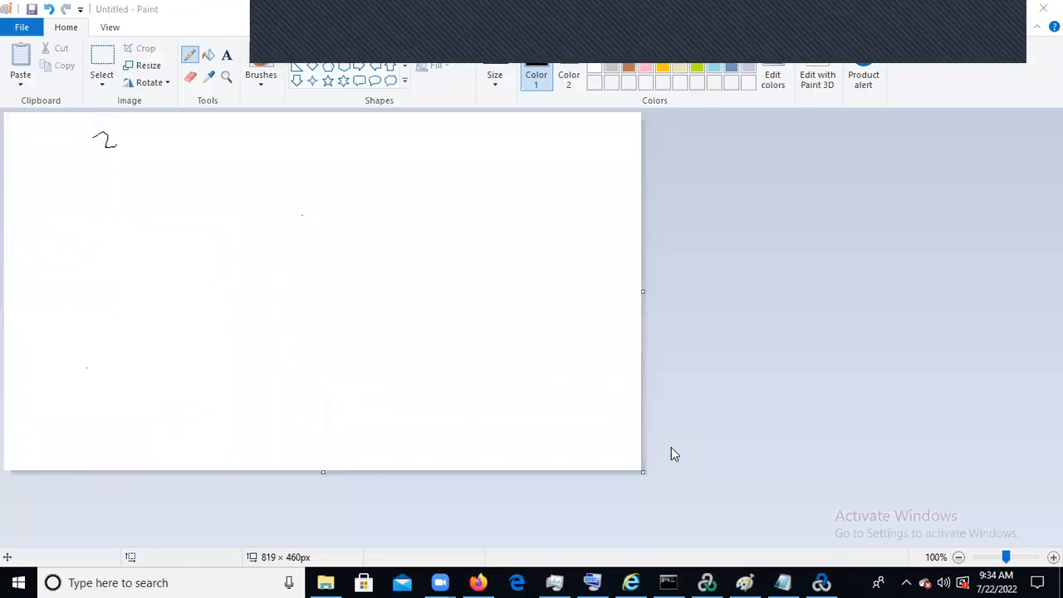
left_click(820, 581)
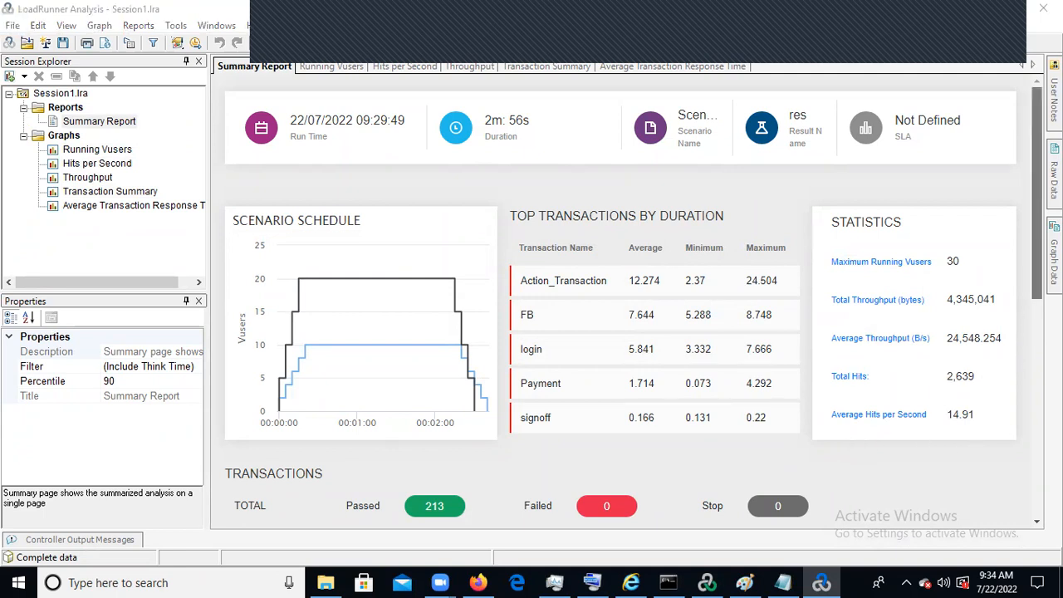
scroll(1036, 249, "down", 5)
scroll(828, 415, "down", 4)
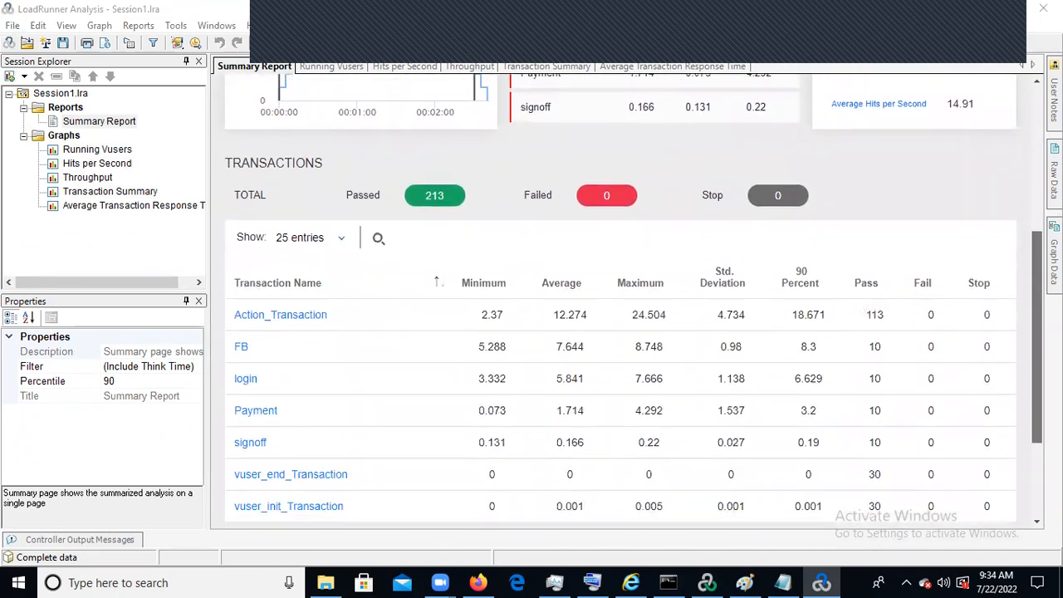
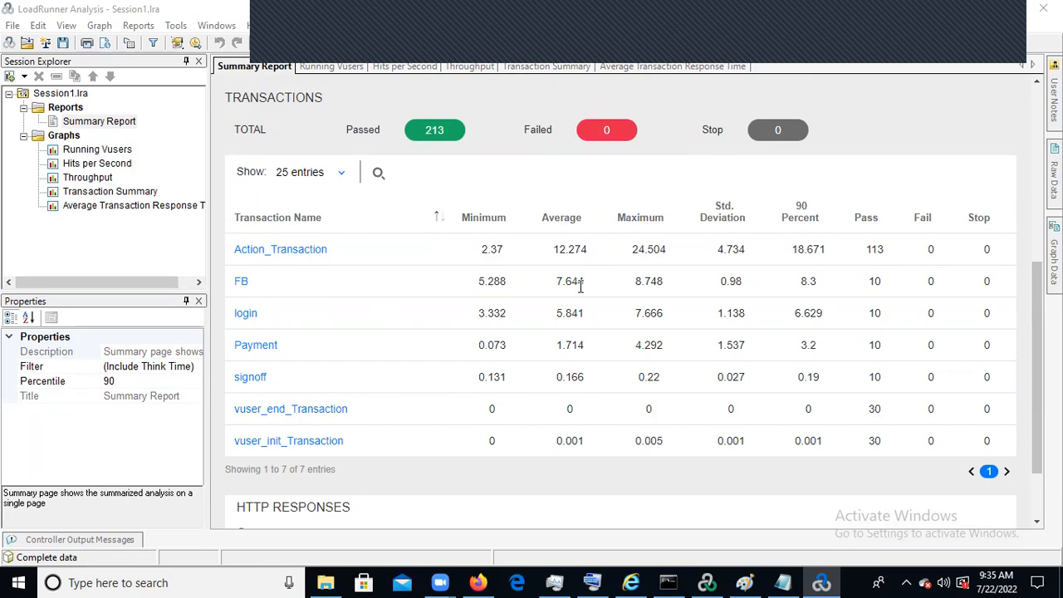
Step: Search Windows for Task Manager and open it
left_click(746, 583)
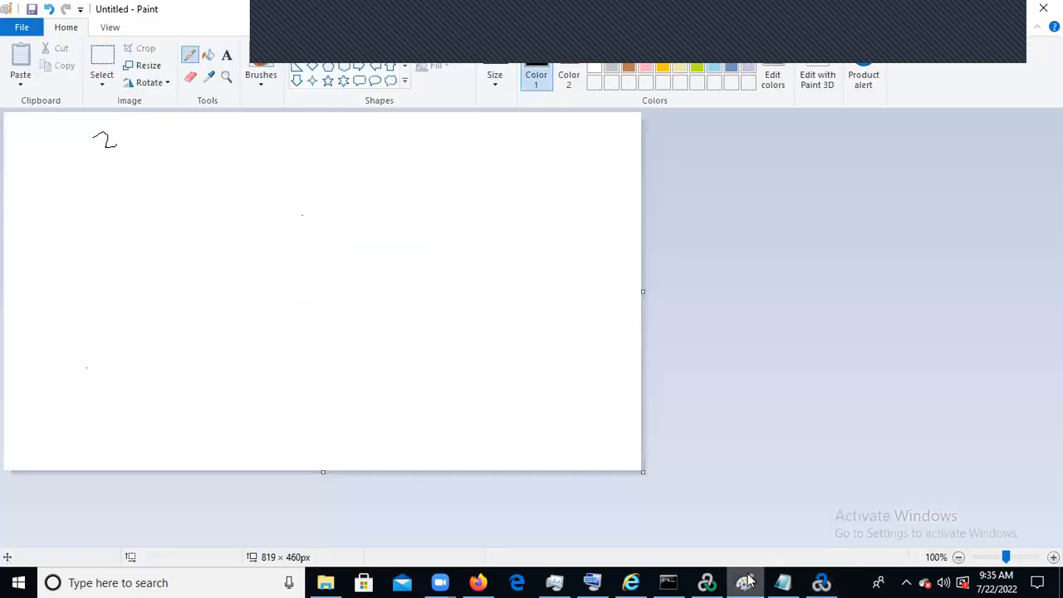
left_click(745, 582)
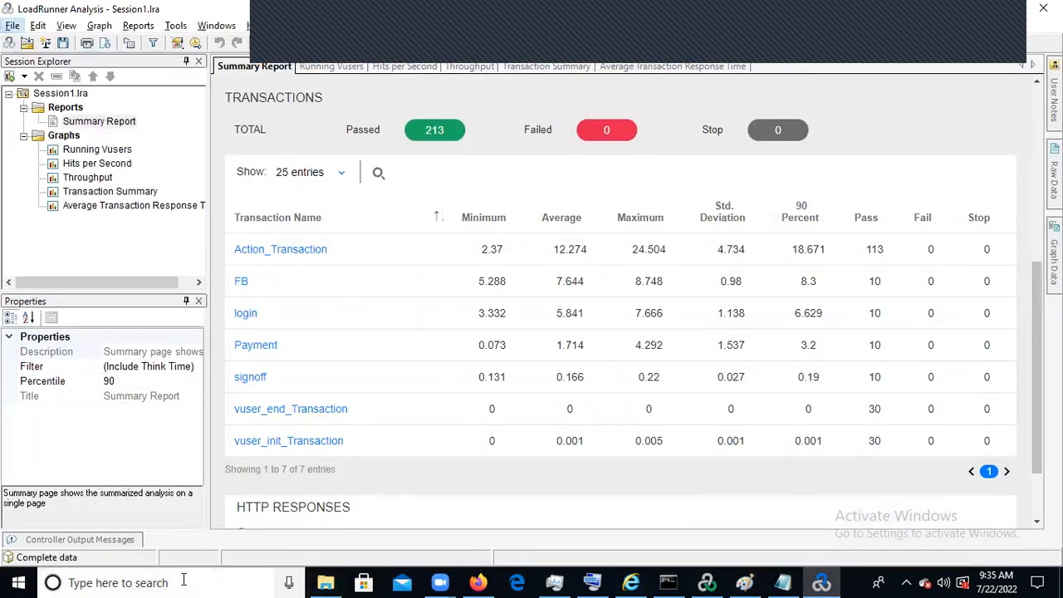
left_click(184, 582)
type("t")
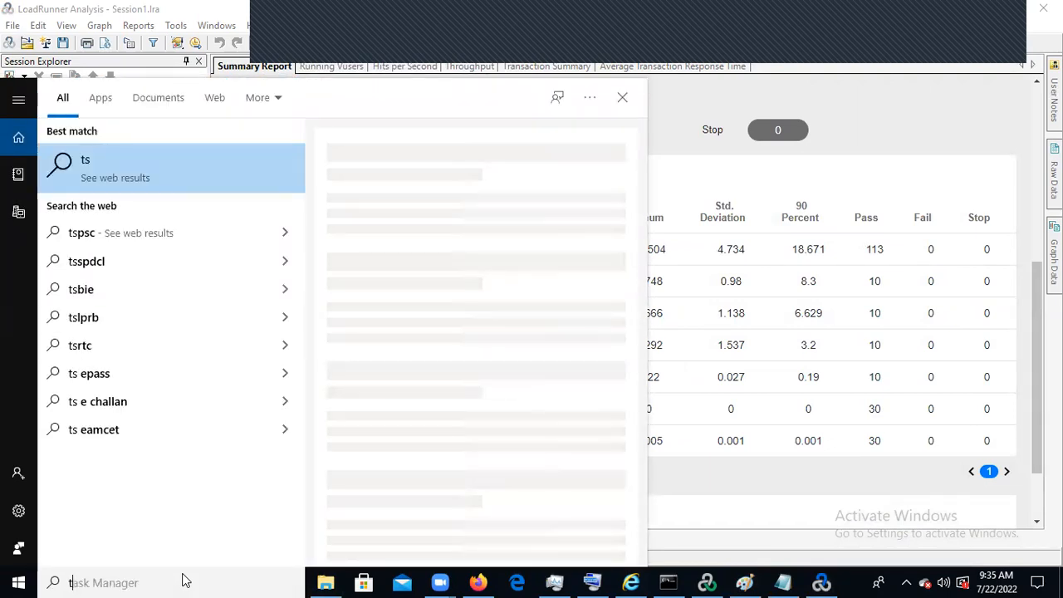
type("ss")
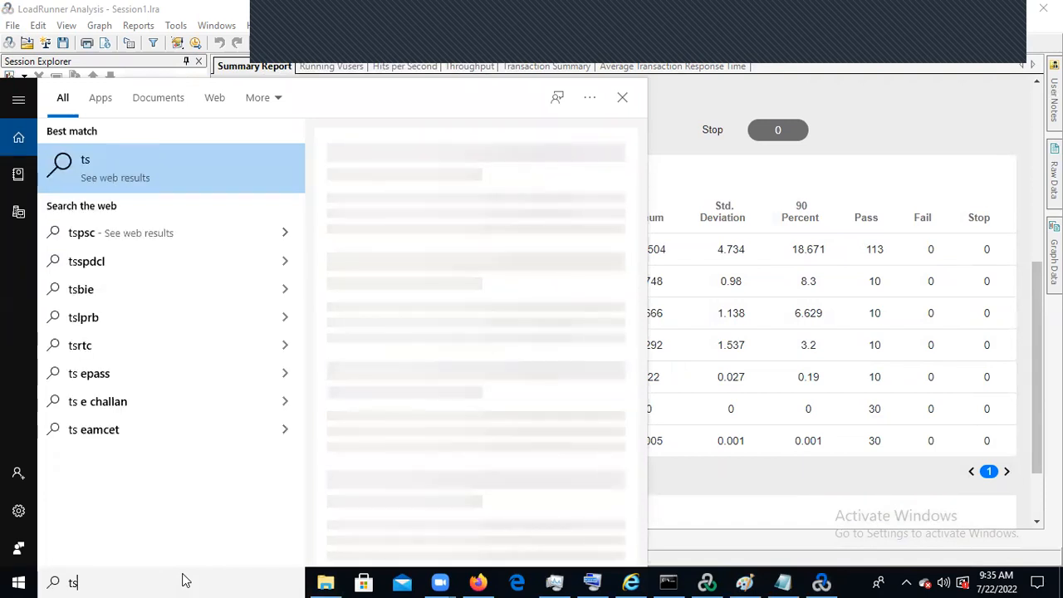
key("BackSpace")
type("a")
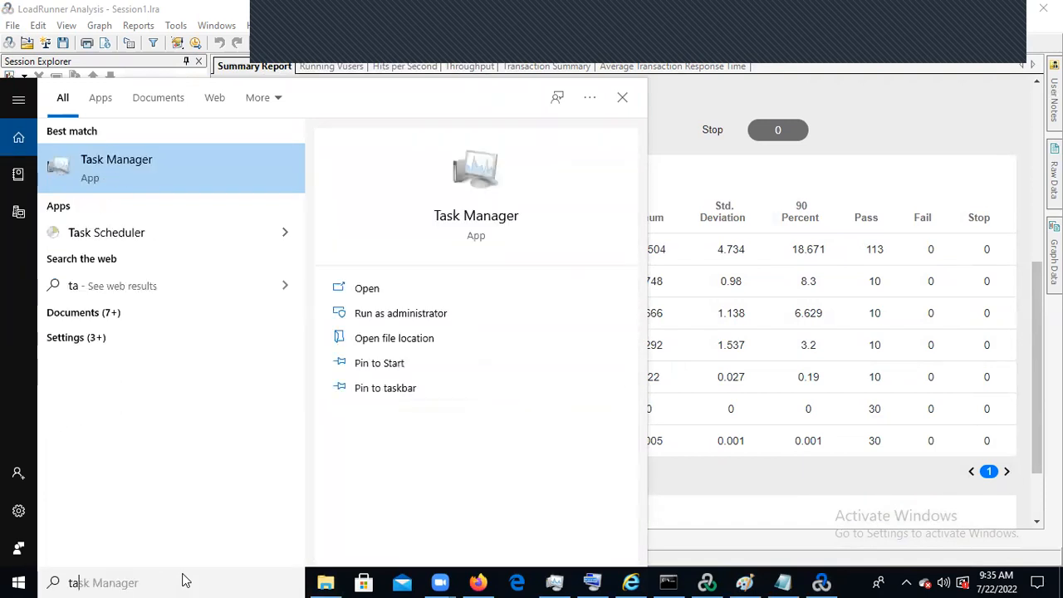
left_click(212, 167)
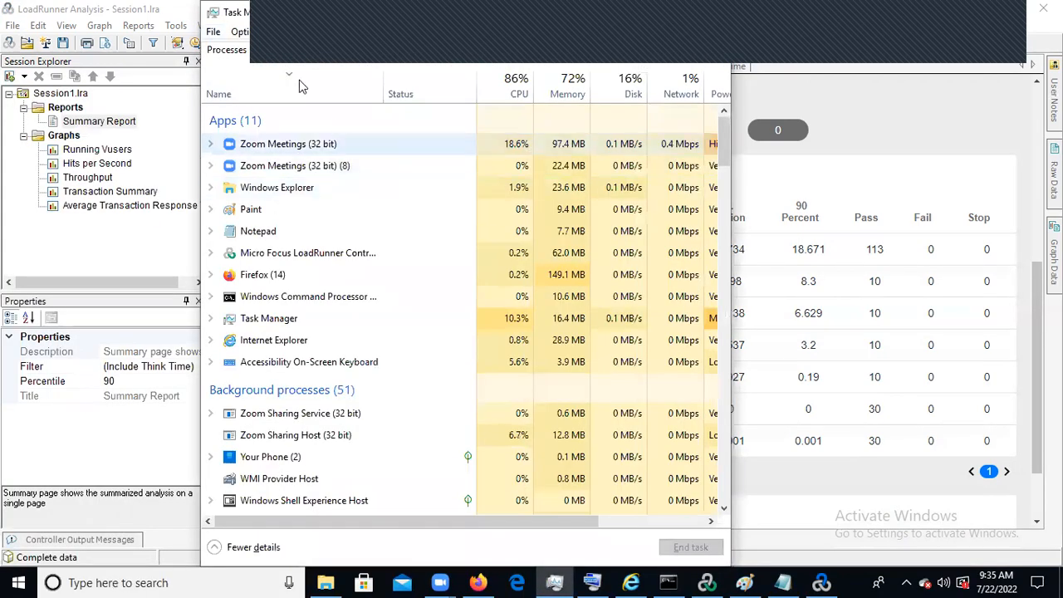
Step: Examine the CPU, memory, disk and Wi-Fi performance graphs in Task Manager, moving its window so the whole view can be read
left_click(275, 53)
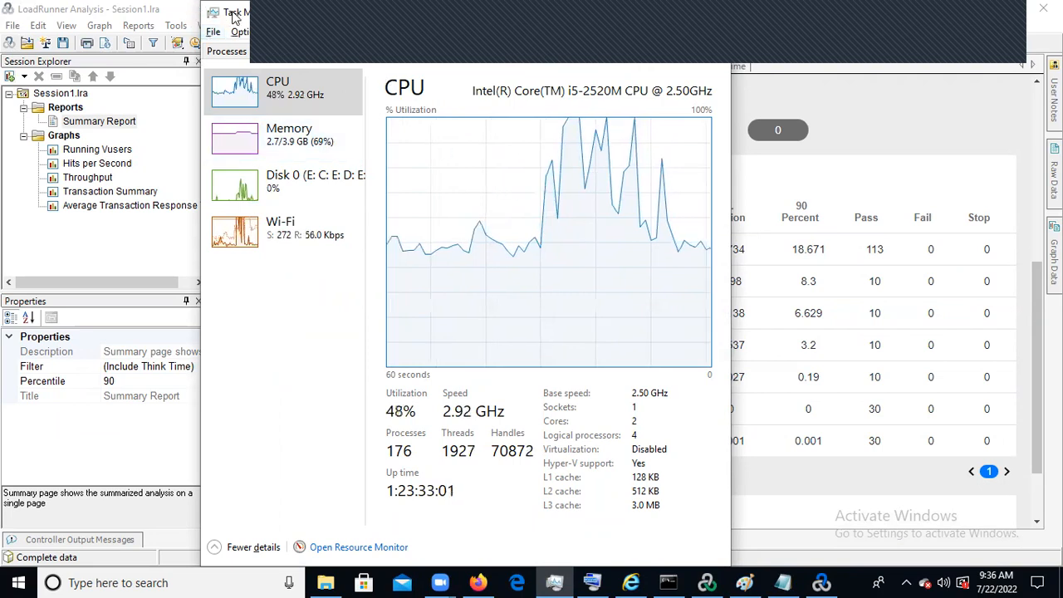
left_click_drag(234, 7, 234, 119)
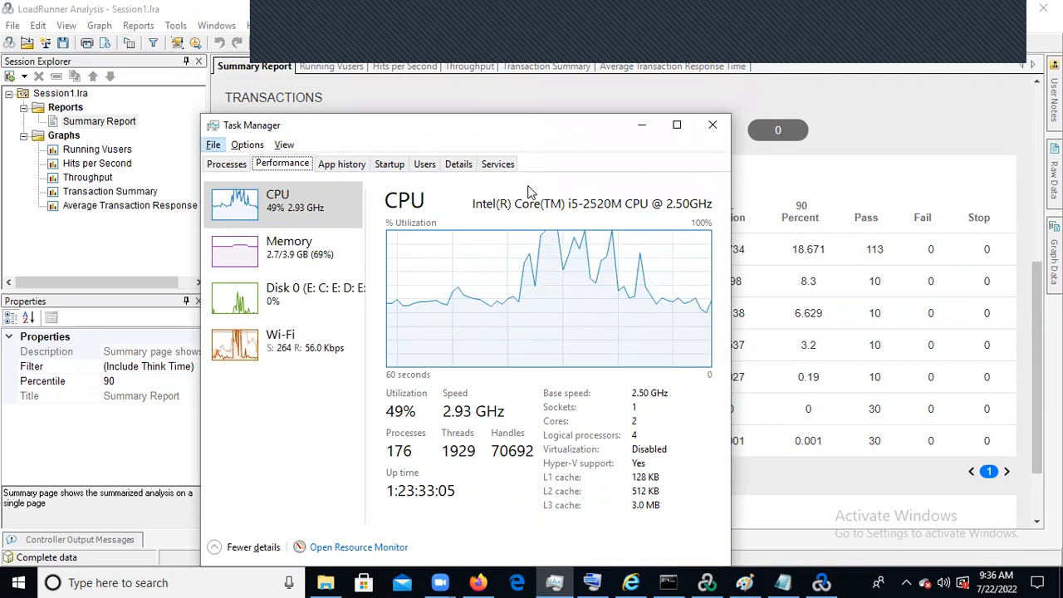
left_click(325, 252)
left_click(298, 304)
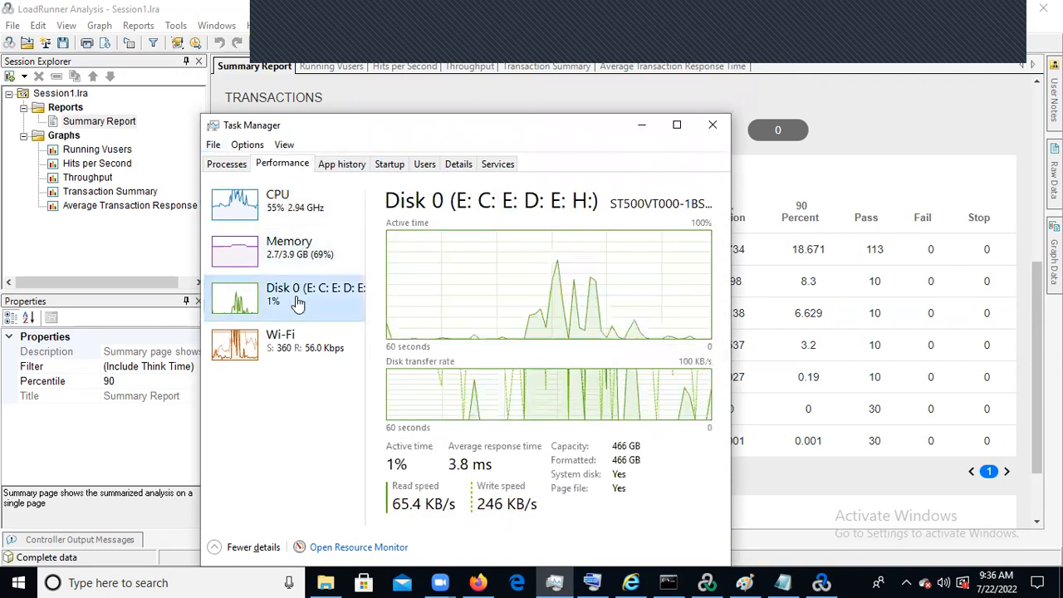
left_click(292, 341)
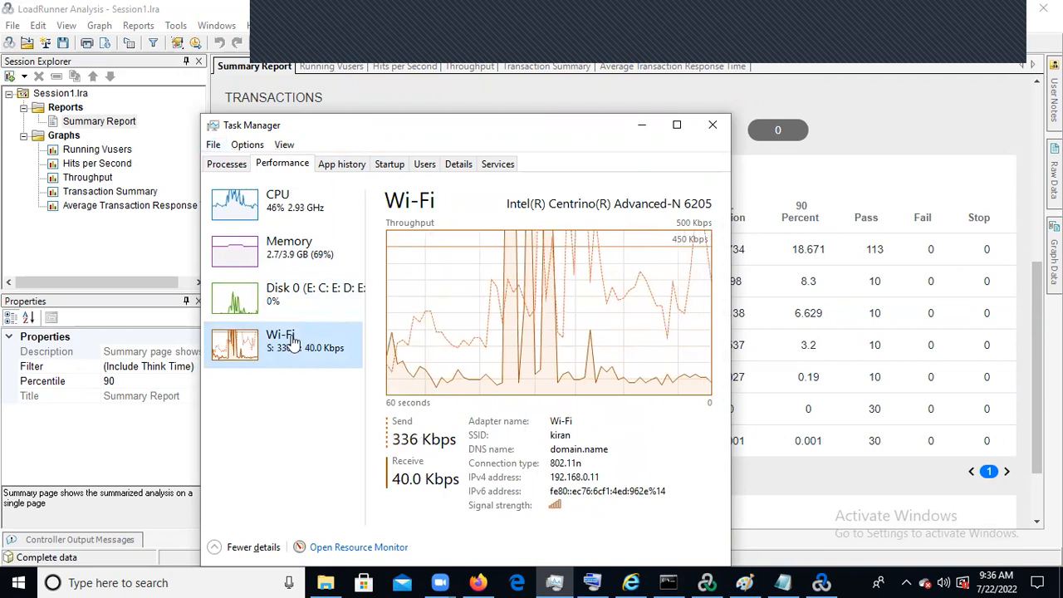
key("alt")
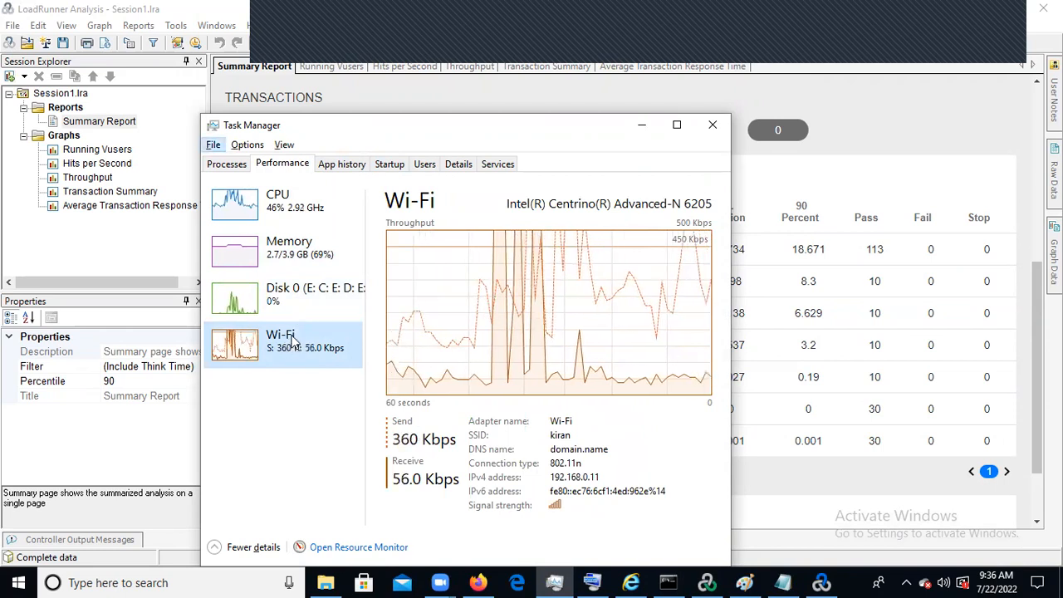
key("alt")
key("alt")
key("alt")
key("alt")
key("alt")
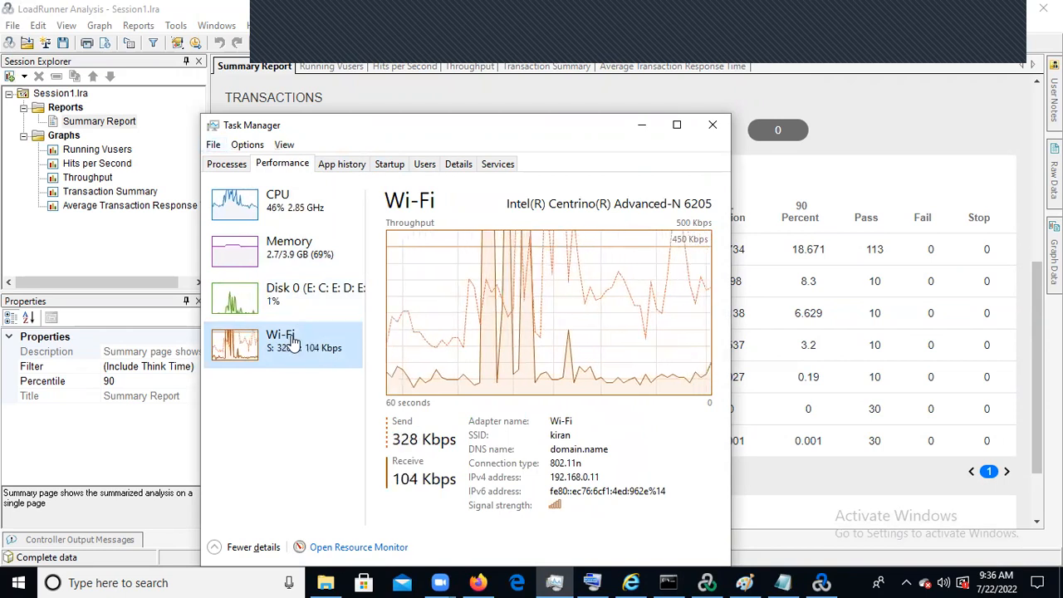
key("alt")
key("alt")
key("alt")
key("alt")
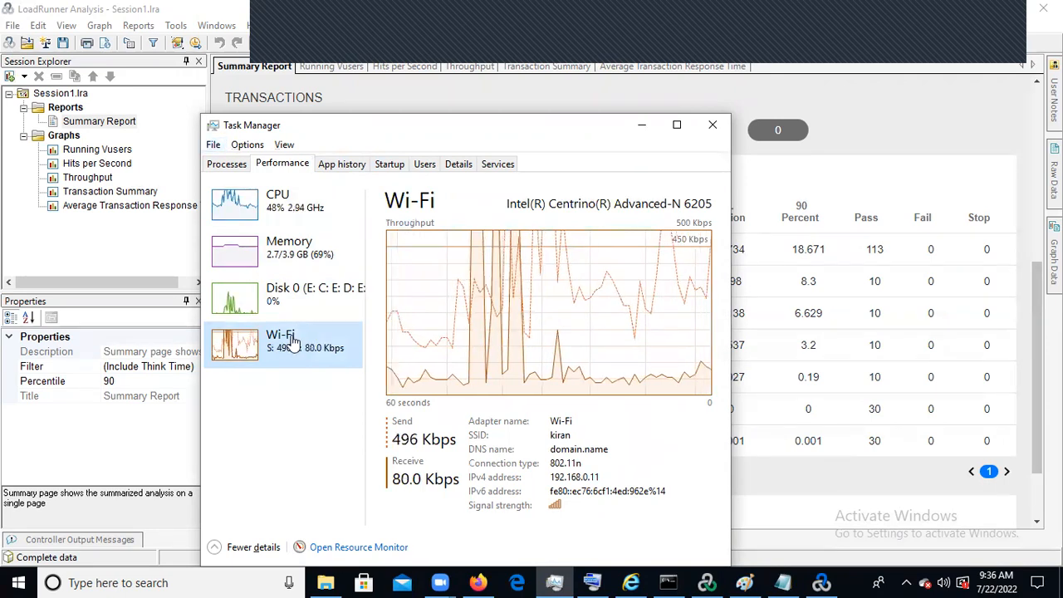
Step: Minimize Task Manager and review the Summary Report in LoadRunner Analysis from its transactions table back to the scenario schedule and statistics
left_click(641, 125)
key("alt")
key("alt")
key("alt")
key("alt")
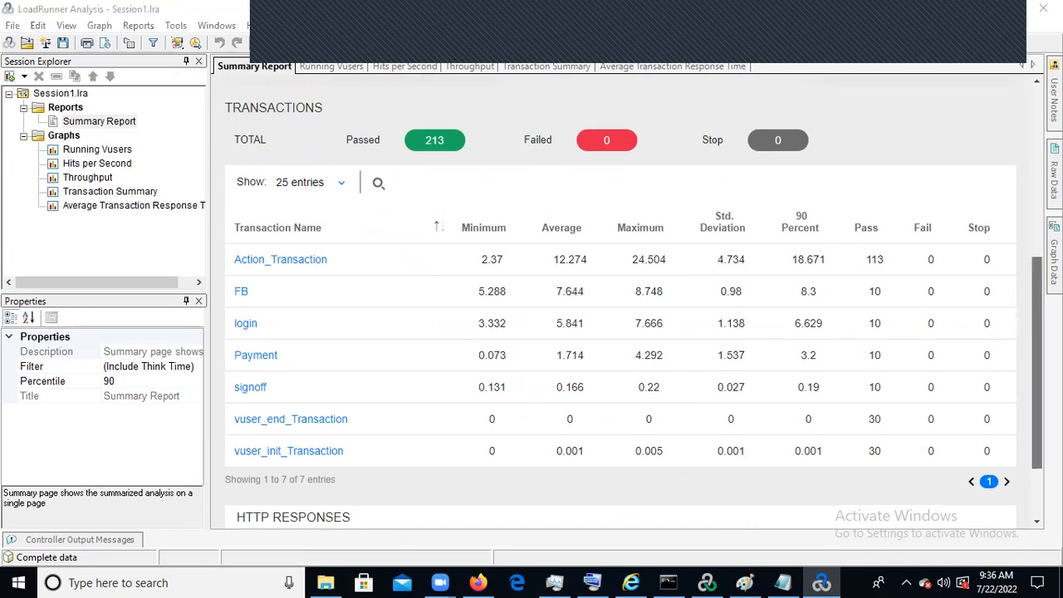
scroll(634, 308, "up", 3)
left_click_drag(1035, 221, 1034, 133)
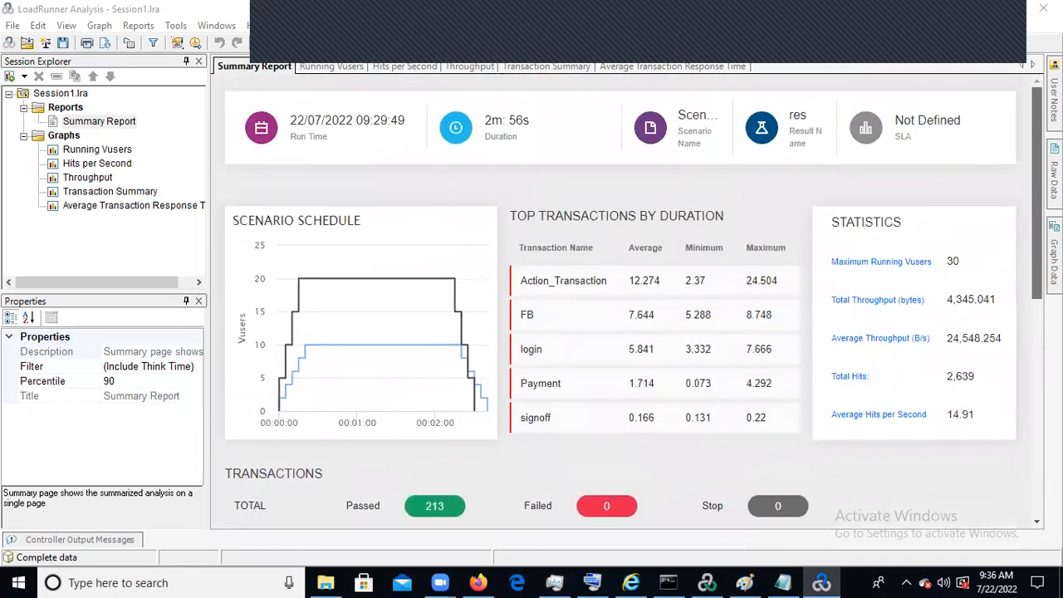
mouse_move(1035, 133)
left_mouse_down()
mouse_move(1035, 150)
mouse_move(1034, 133)
left_mouse_up()
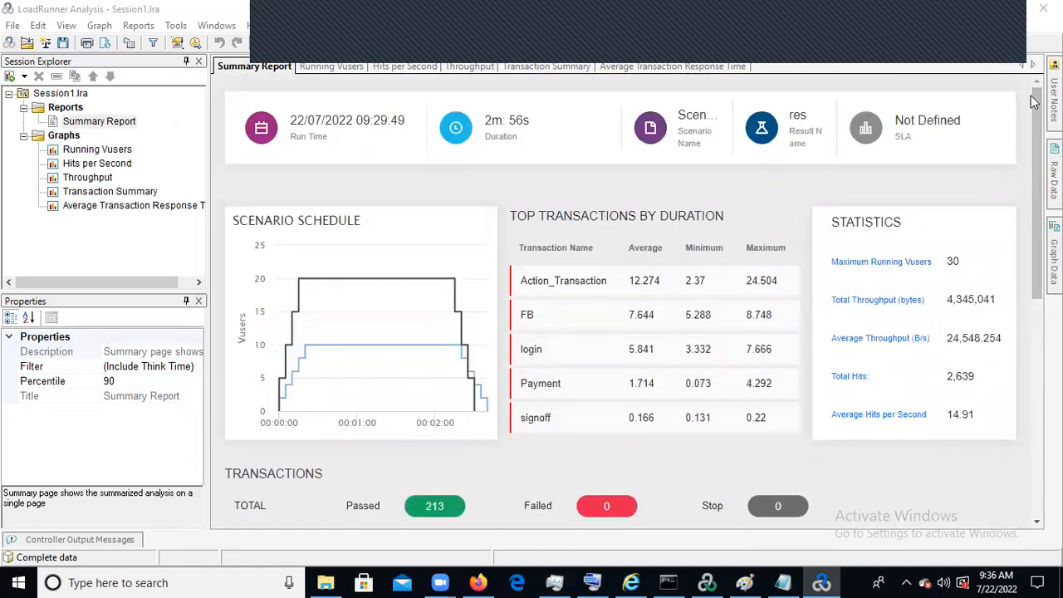
Step: Examine the Running Vusers graph and the Hits per Second graph of the analysis session
left_click(95, 151)
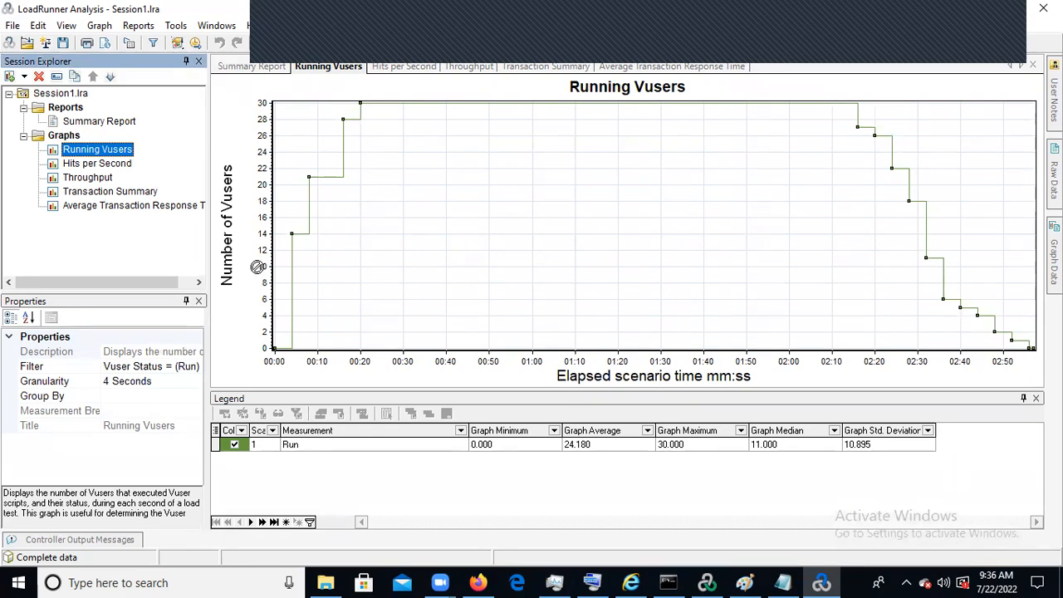
left_click(91, 164)
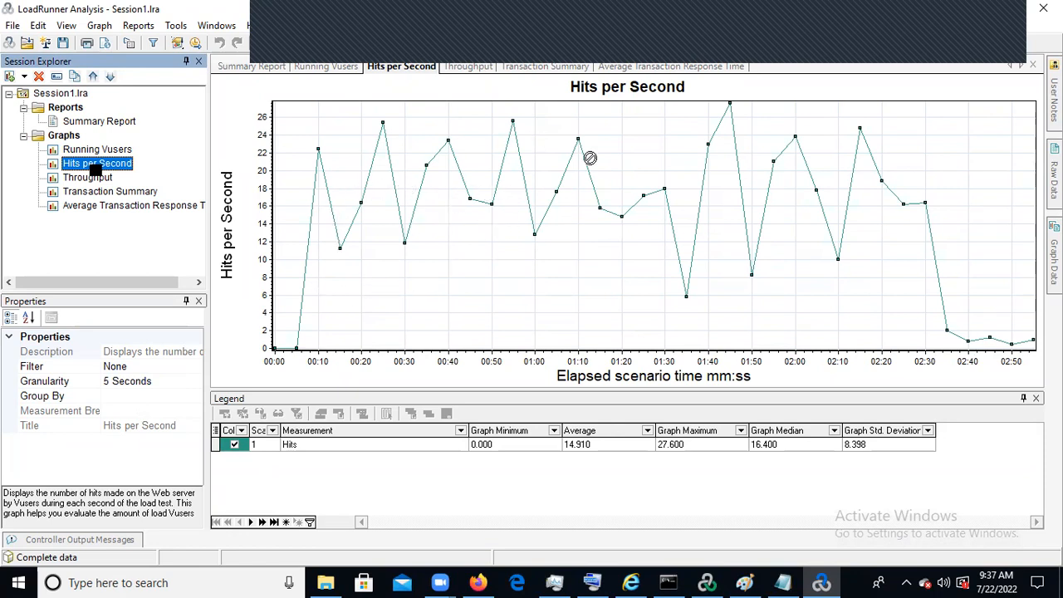
key("alt")
key("alt")
key("alt")
key("alt")
key("alt")
key("alt")
key("alt")
key("alt")
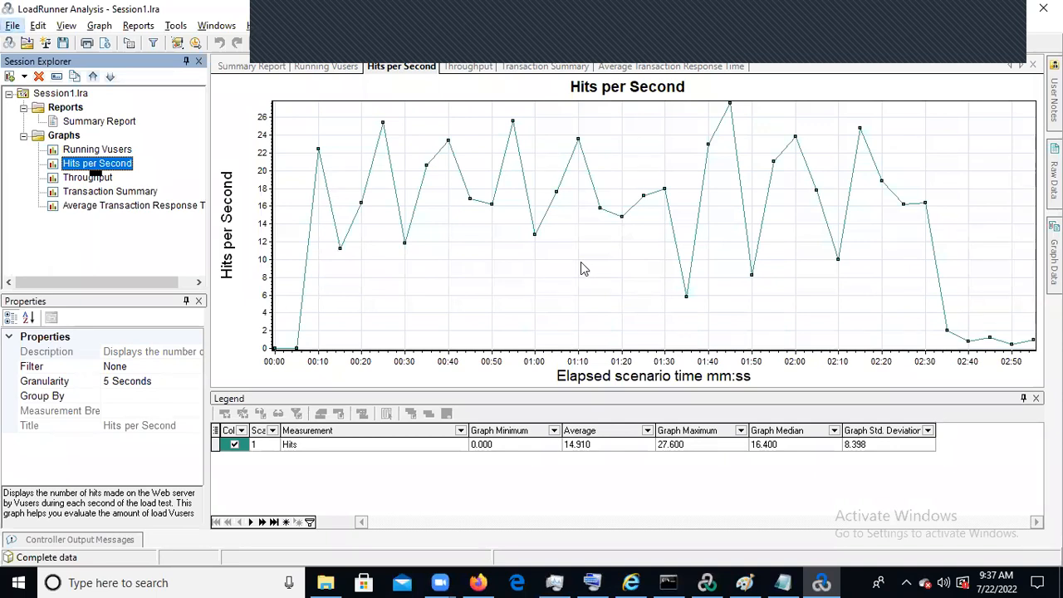
key("alt")
left_click(580, 262)
key("alt")
key("alt")
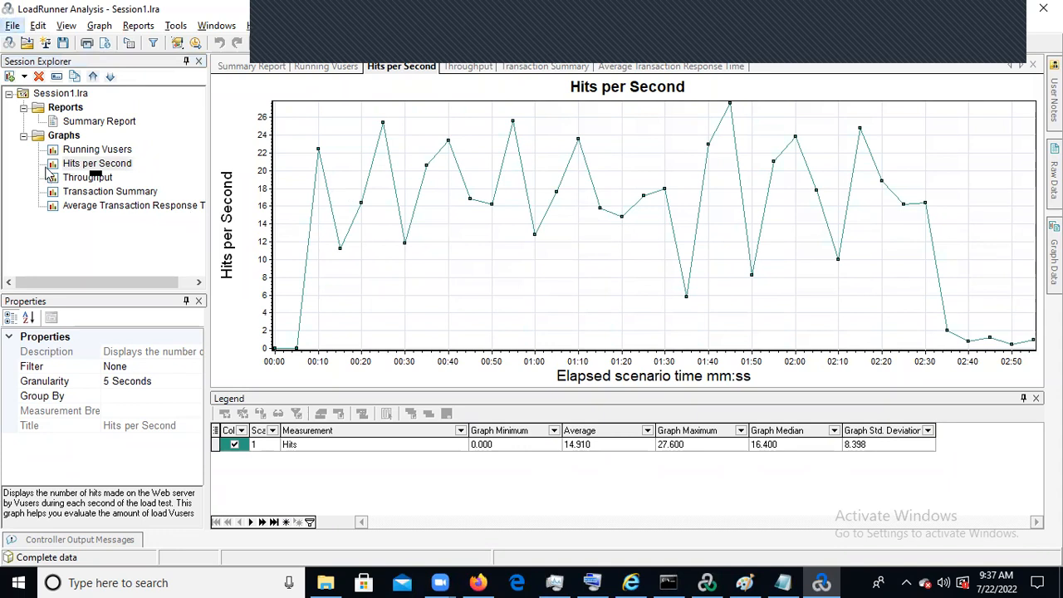
Step: Examine the Throughput graph and the Transaction Summary graph
left_click(75, 178)
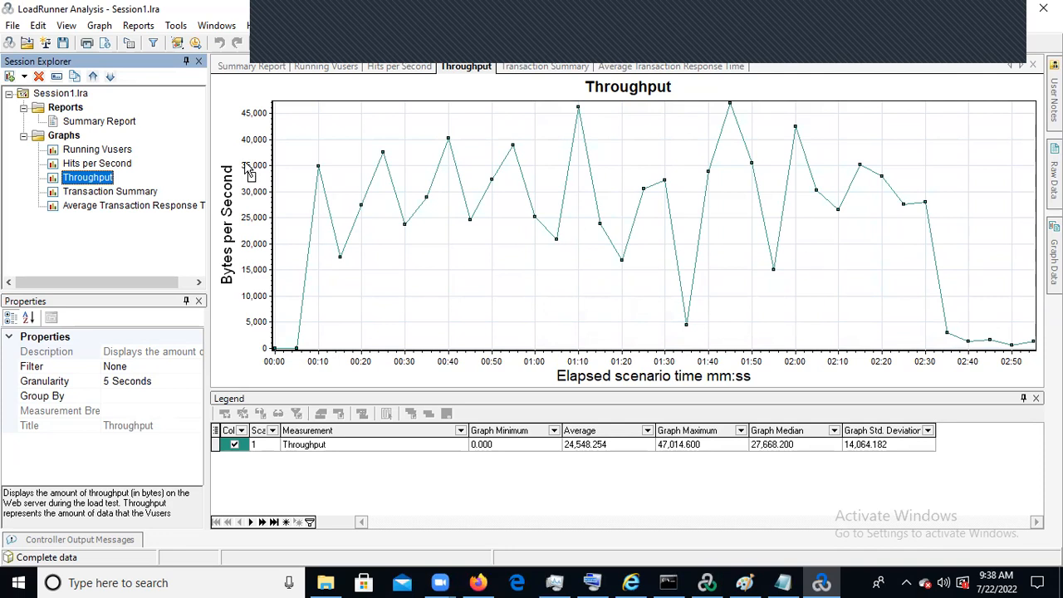
left_click(124, 193)
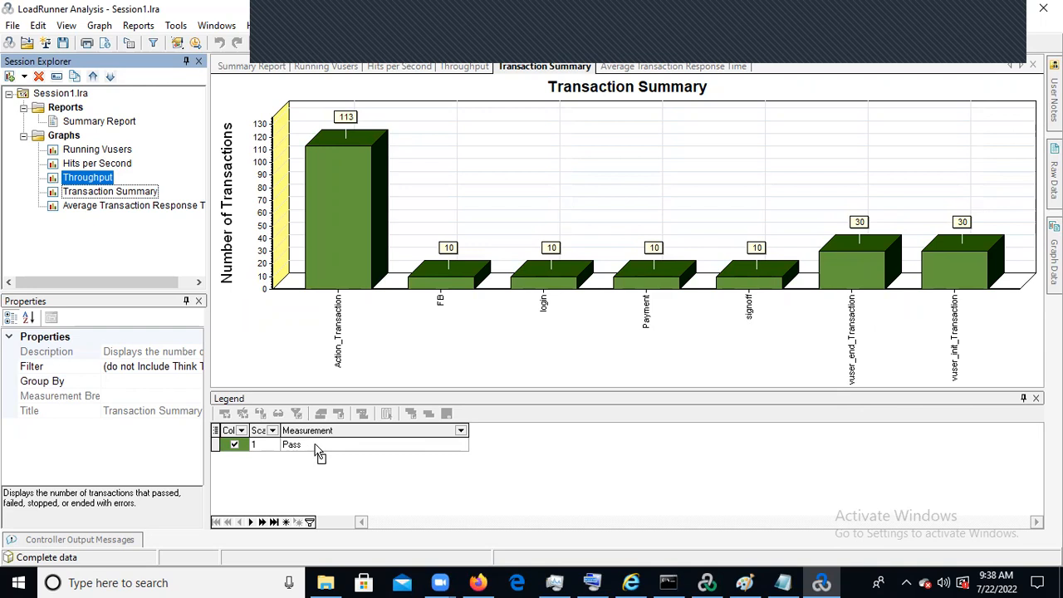
Step: Open the Average Transaction Response Time graph and highlight the login, signoff and FB transaction lines in turn
left_click(93, 208)
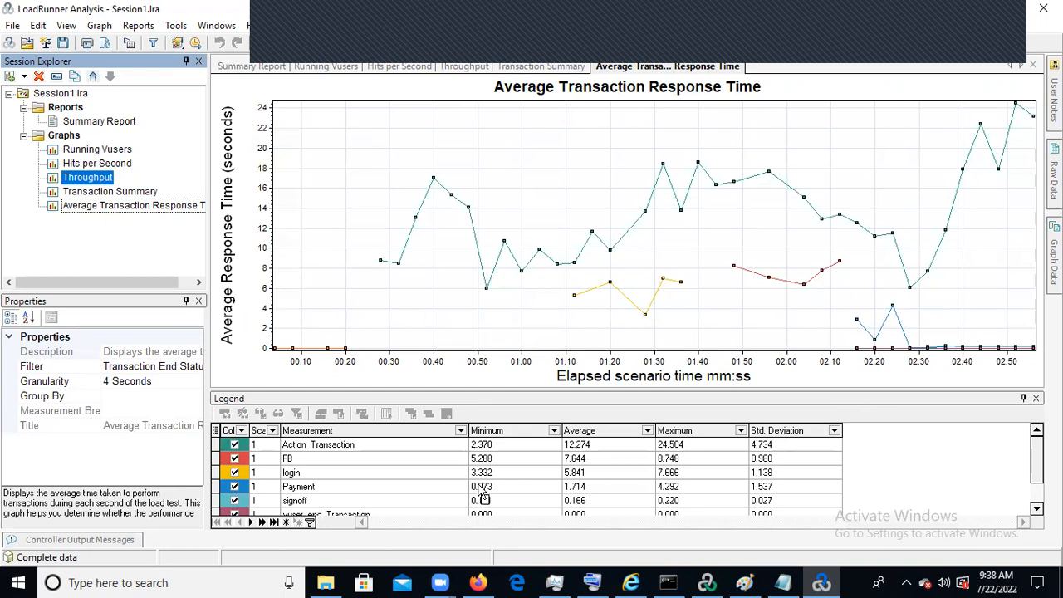
left_click(301, 473)
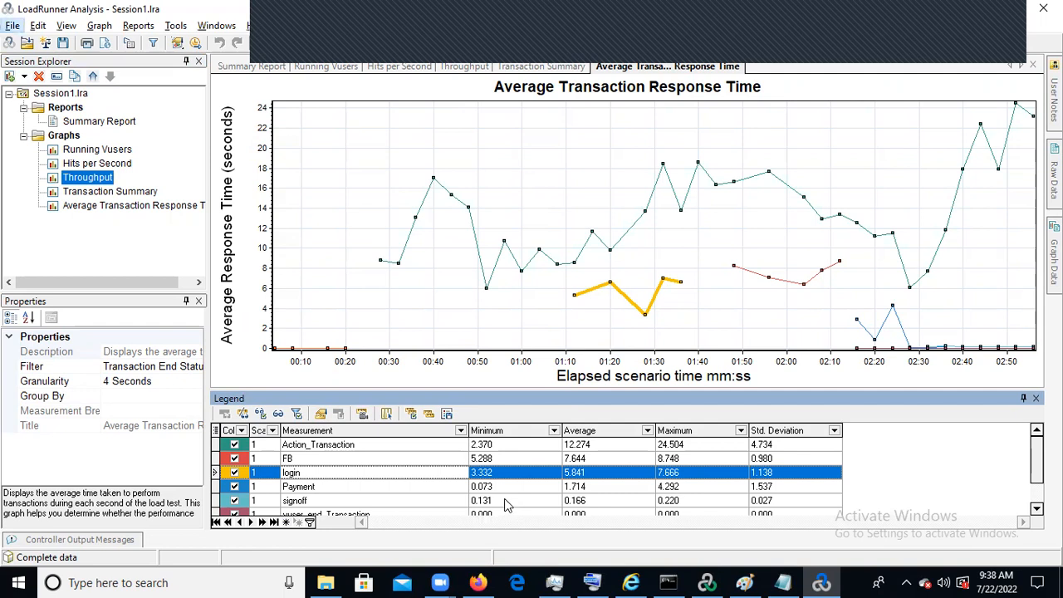
left_click(509, 502)
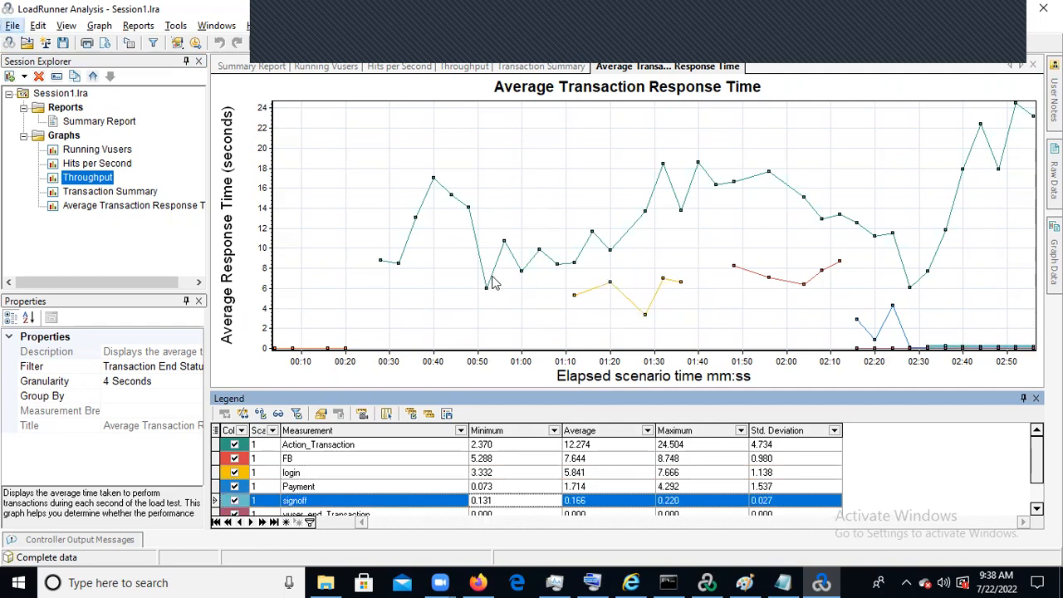
left_click(513, 460)
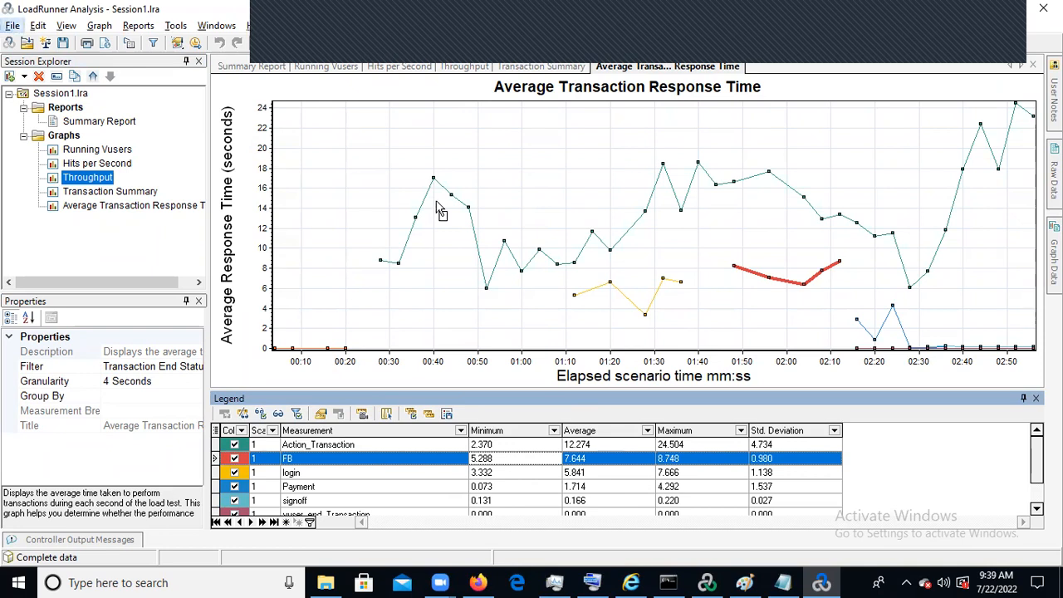
Step: Switch to LoadRunner Controller and show the scenario's design view with its groups and schedule
left_click(707, 582)
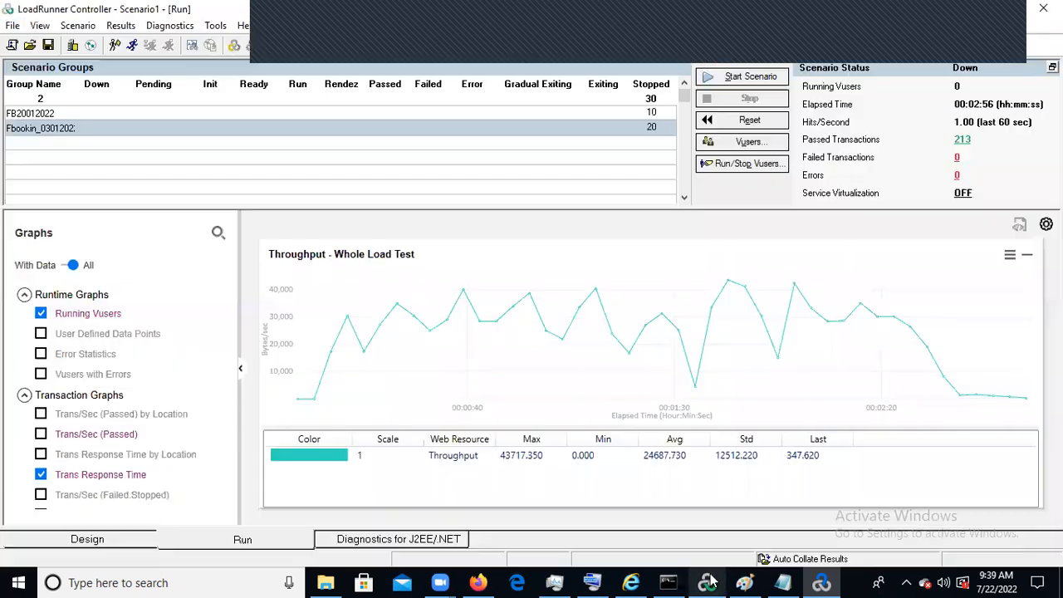
left_click(93, 540)
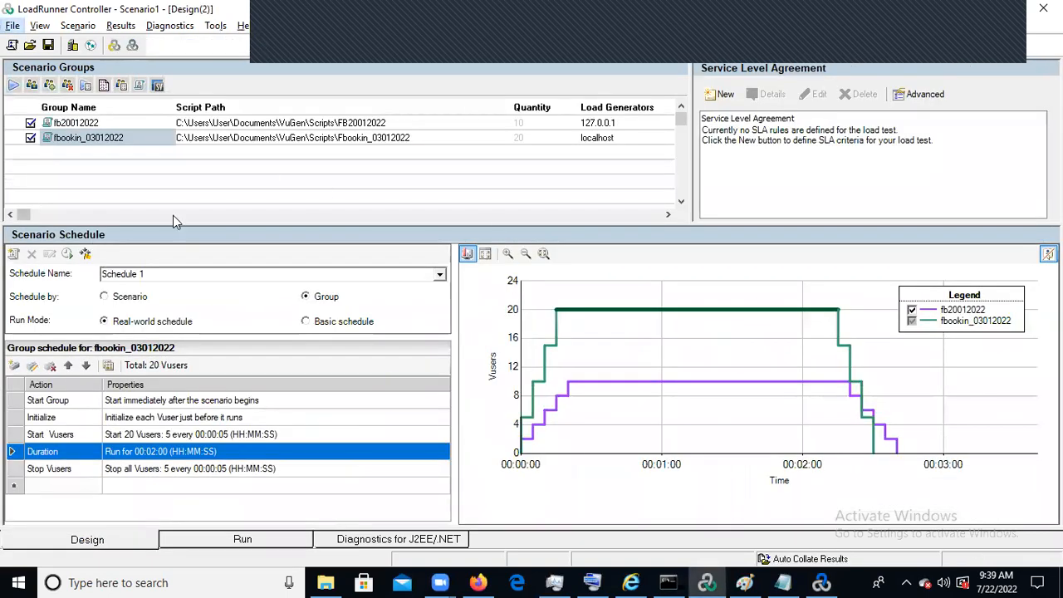